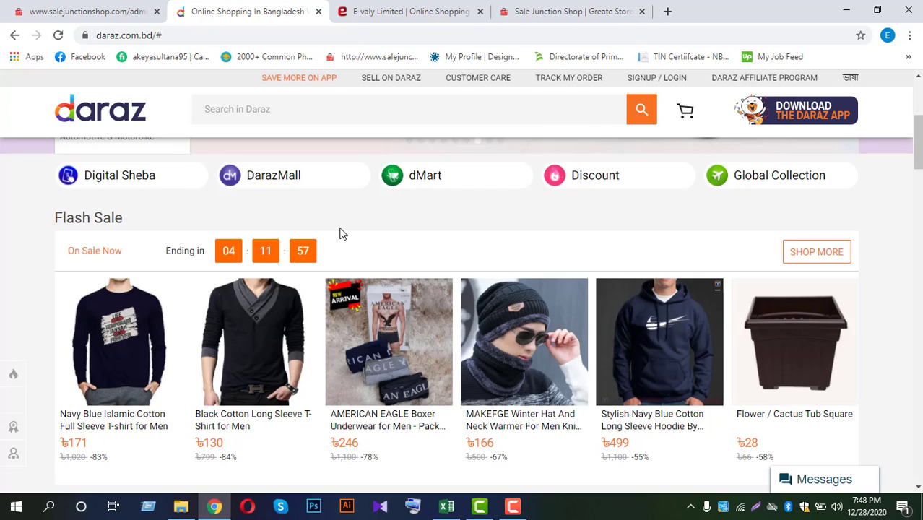
Step: Look through the Daraz home page, from the flash sale and categories to the brand stores and collections
left_click(88, 11)
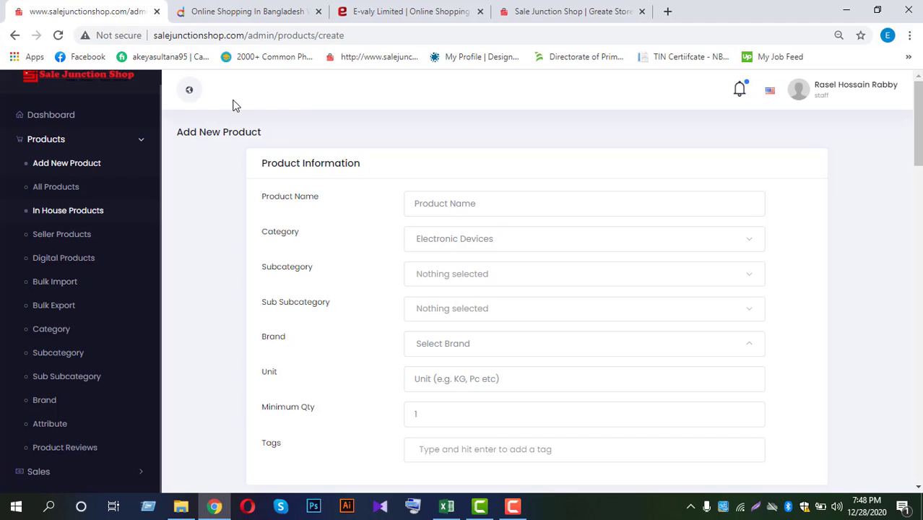
left_click(245, 11)
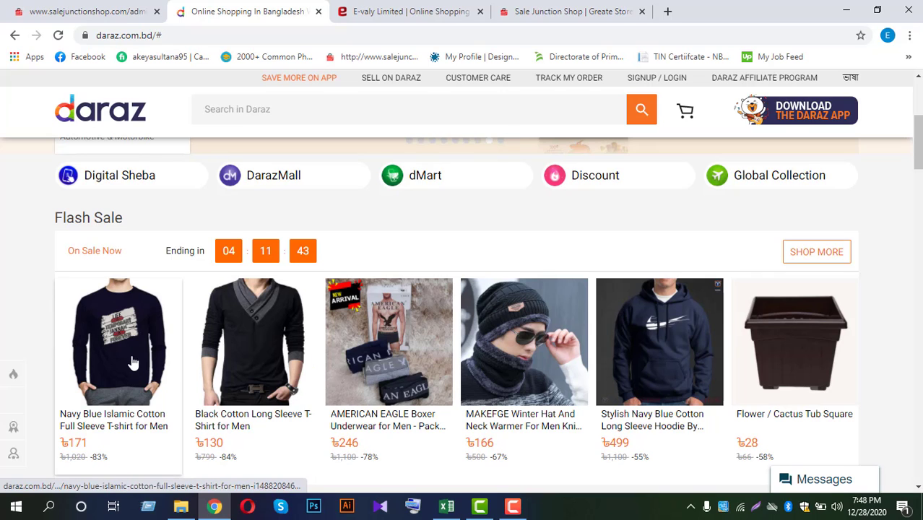
scroll(534, 407, "down", 5)
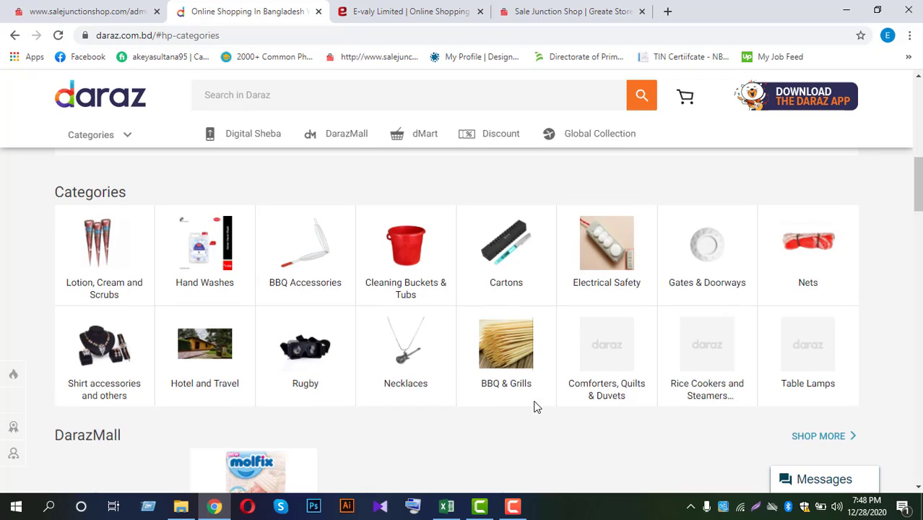
scroll(535, 407, "down", 3)
scroll(534, 407, "down", 2)
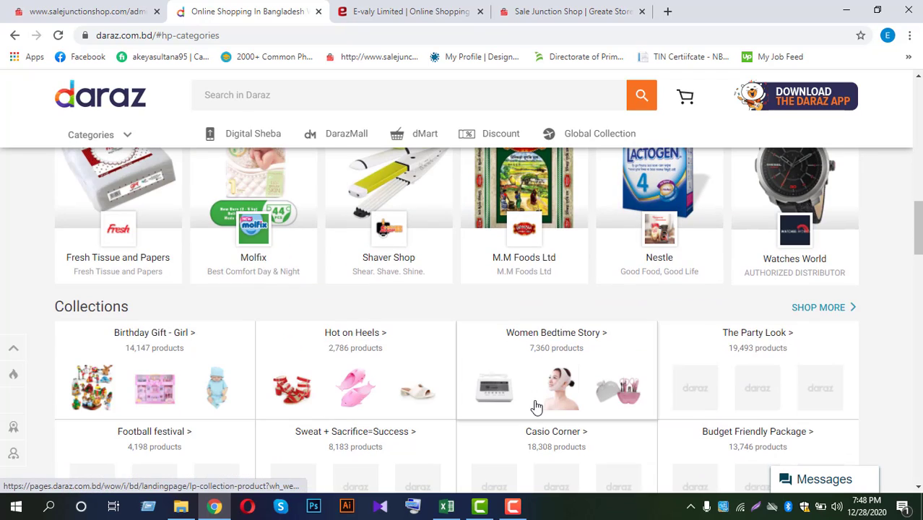
scroll(534, 406, "up", 2)
scroll(534, 407, "up", 10)
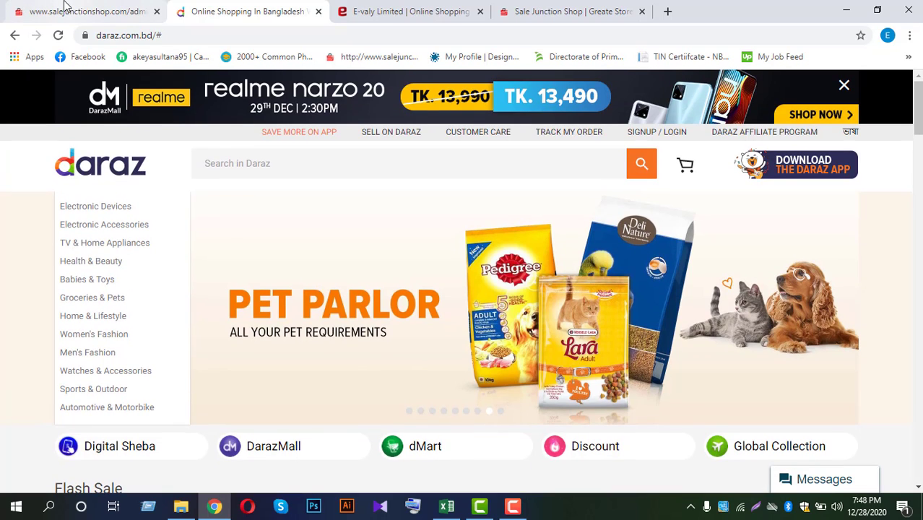
Step: Examine the Sale Junction Shop storefront's home page, including its flash sale, featured products, category sections and best sellers
left_click(507, 10)
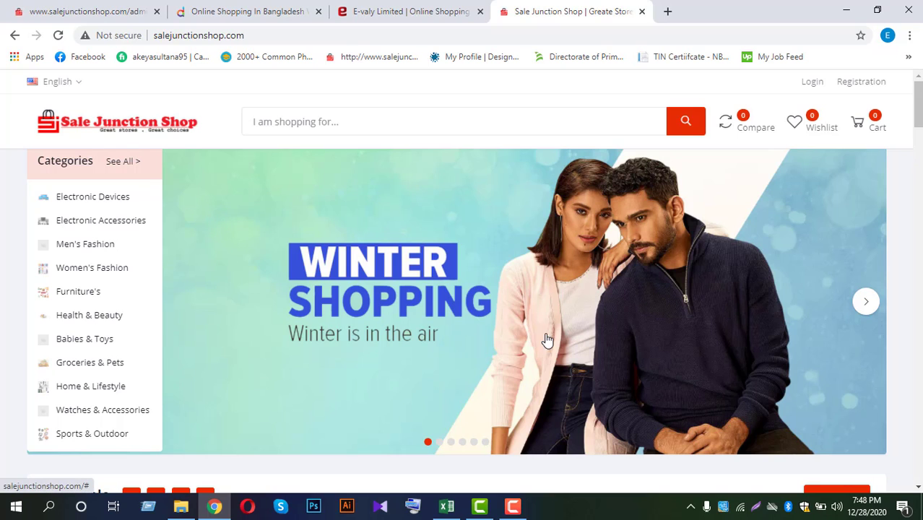
scroll(556, 339, "down", 3)
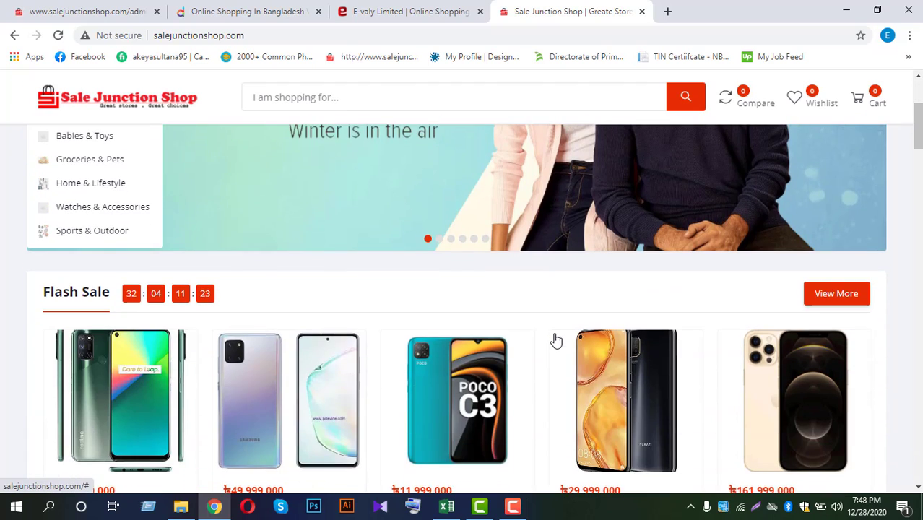
scroll(556, 339, "down", 6)
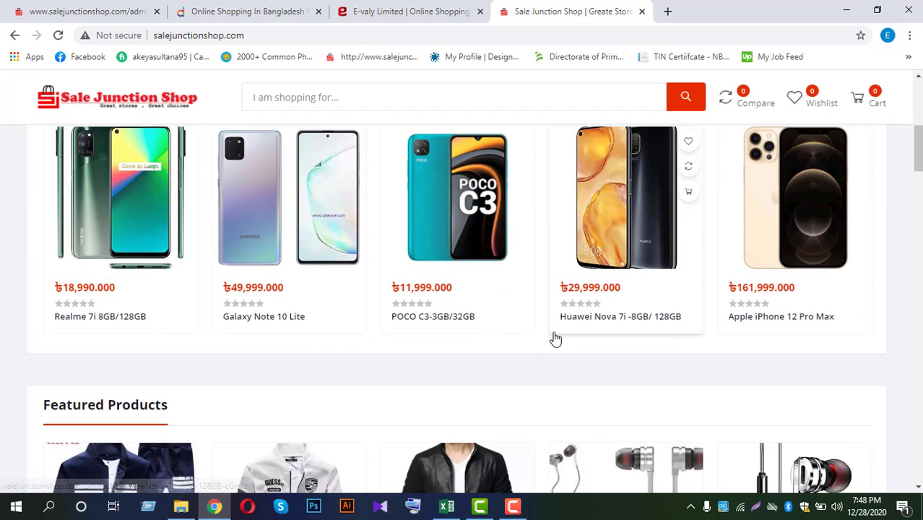
scroll(555, 338, "down", 7)
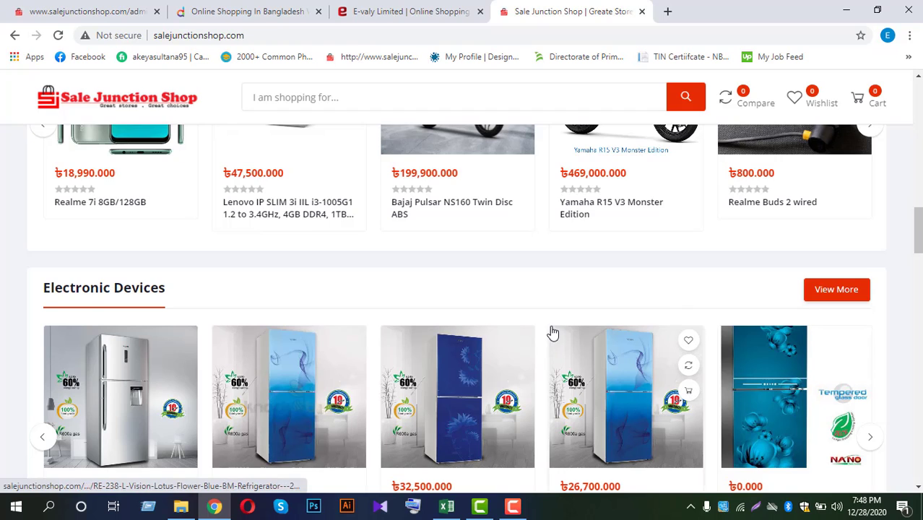
scroll(553, 334, "down", 2)
scroll(553, 332, "down", 2)
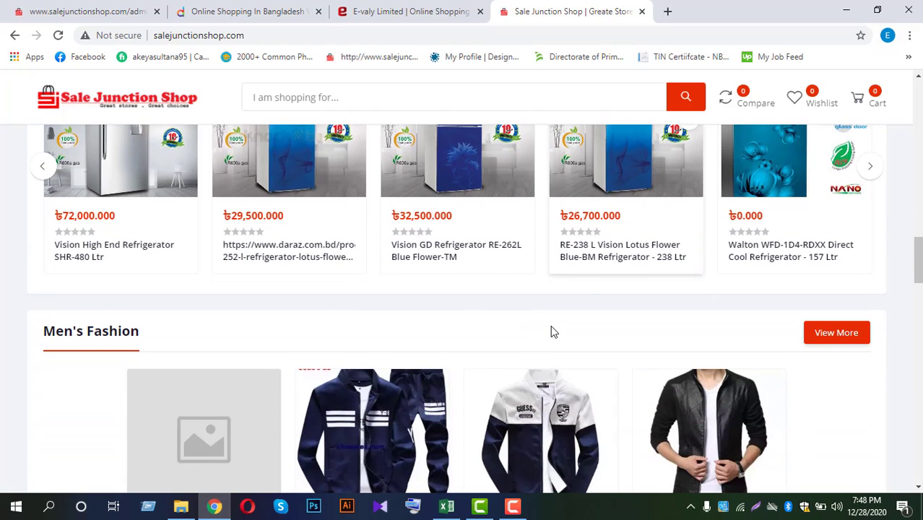
scroll(552, 330, "down", 2)
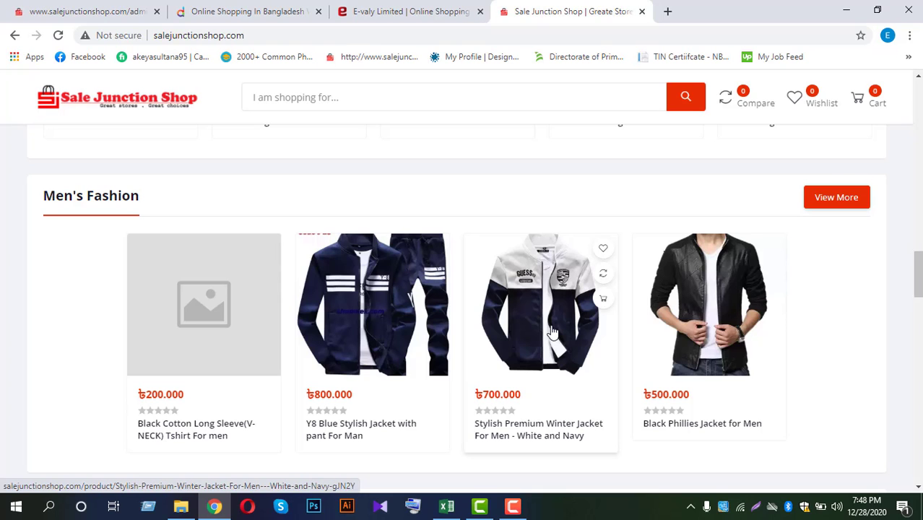
scroll(552, 332, "down", 2)
scroll(552, 331, "down", 3)
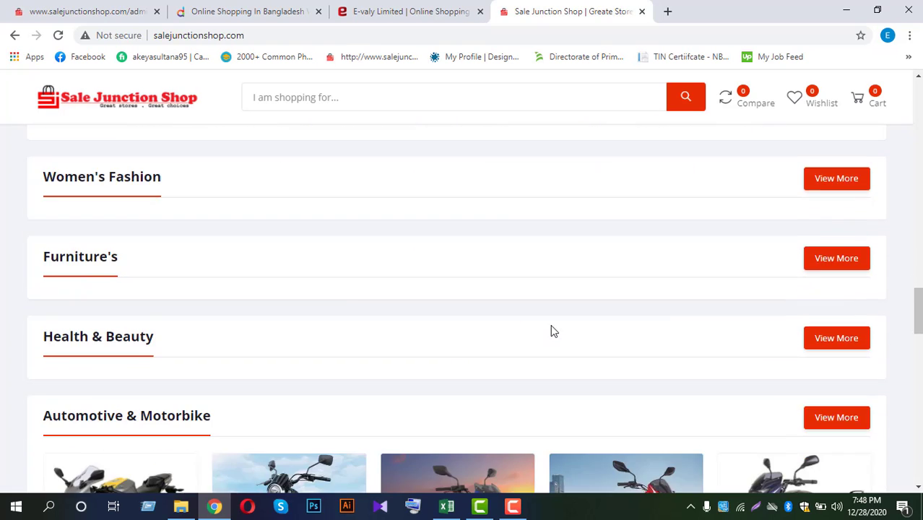
scroll(552, 331, "down", 5)
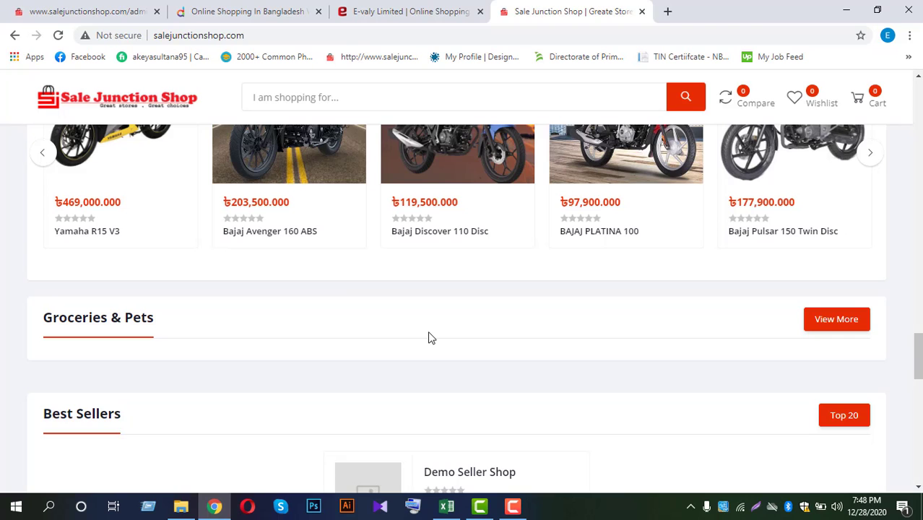
scroll(429, 337, "down", 2)
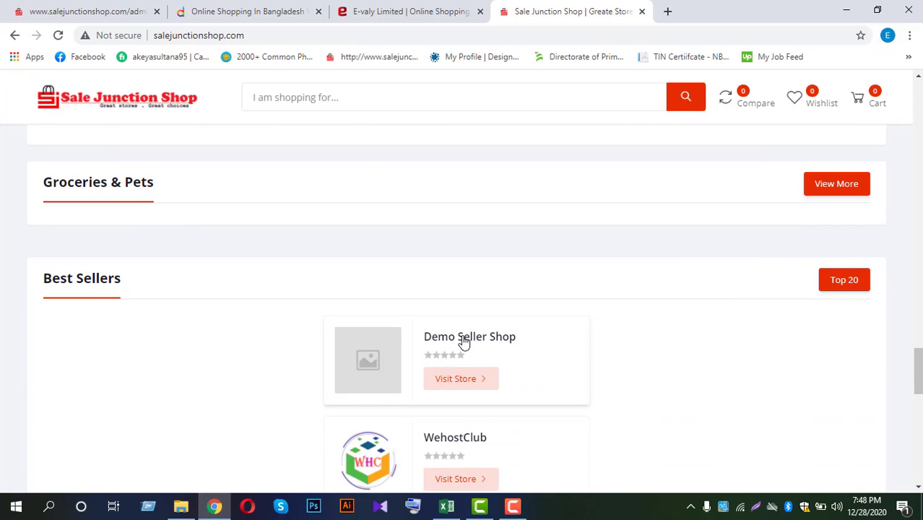
scroll(464, 342, "down", 3)
scroll(464, 341, "up", 4)
scroll(464, 341, "up", 20)
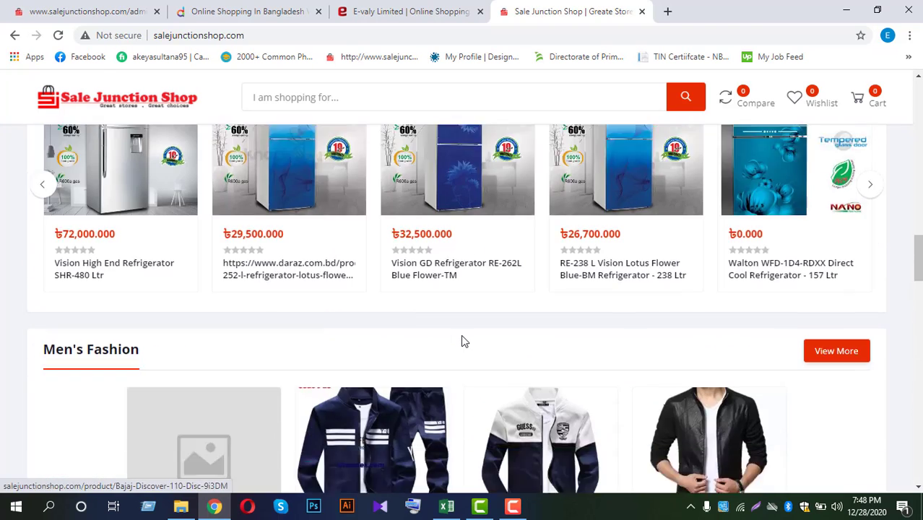
scroll(464, 341, "up", 10)
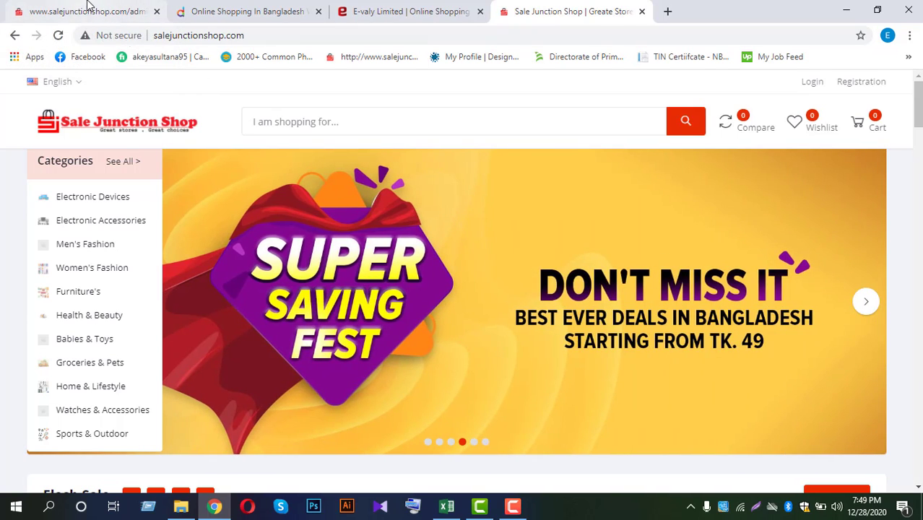
left_click(86, 5)
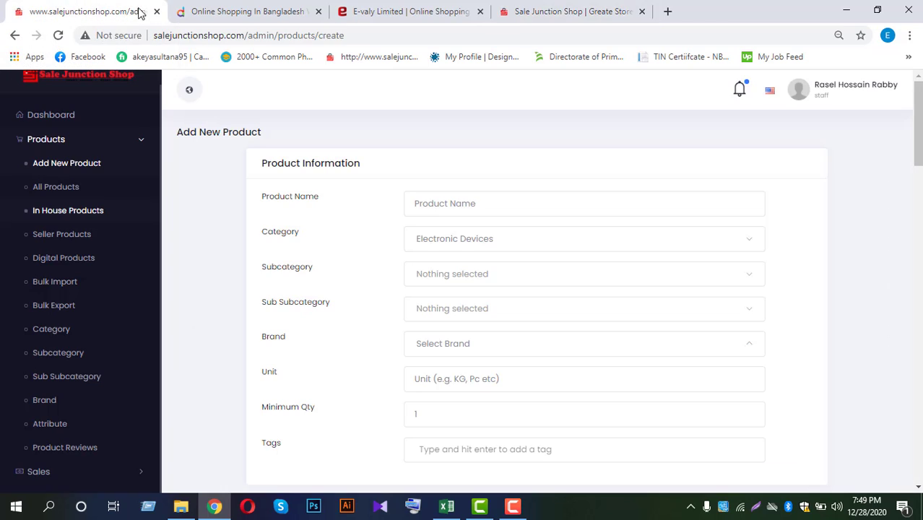
left_click(641, 12)
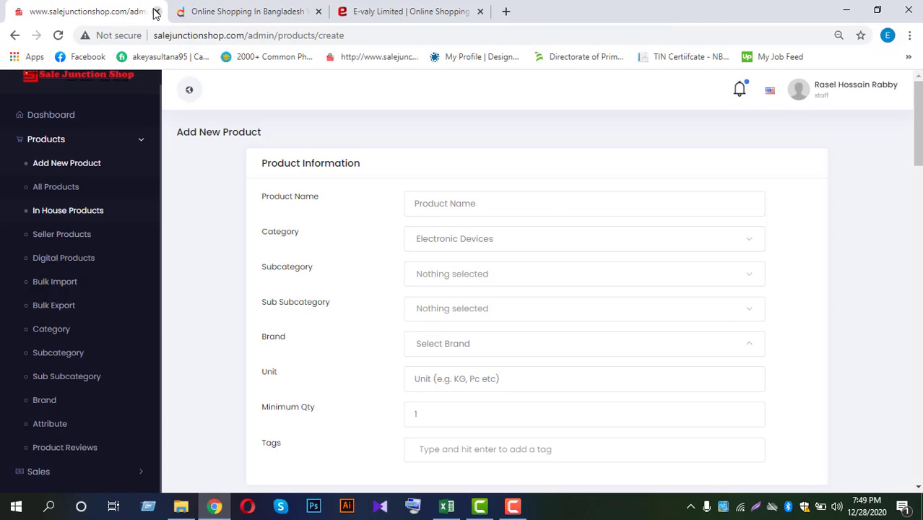
left_click(506, 12)
left_click(212, 36)
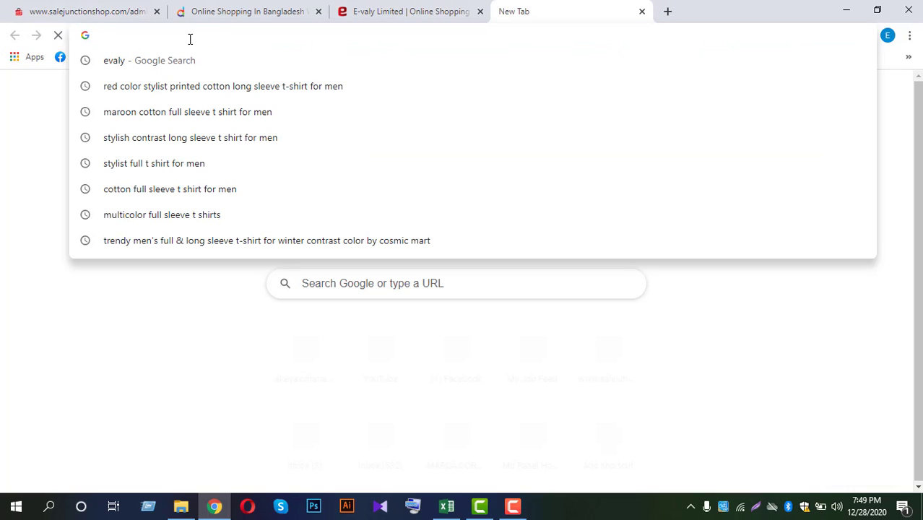
type("h")
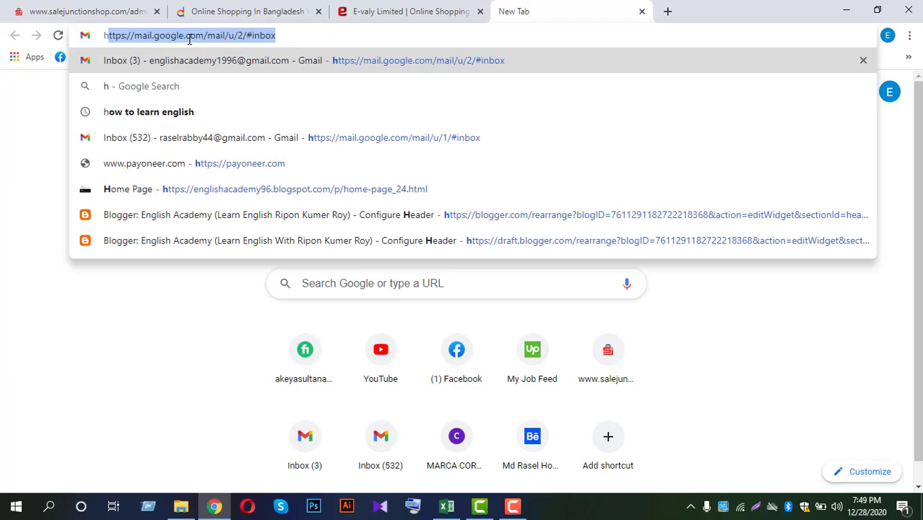
type("tt")
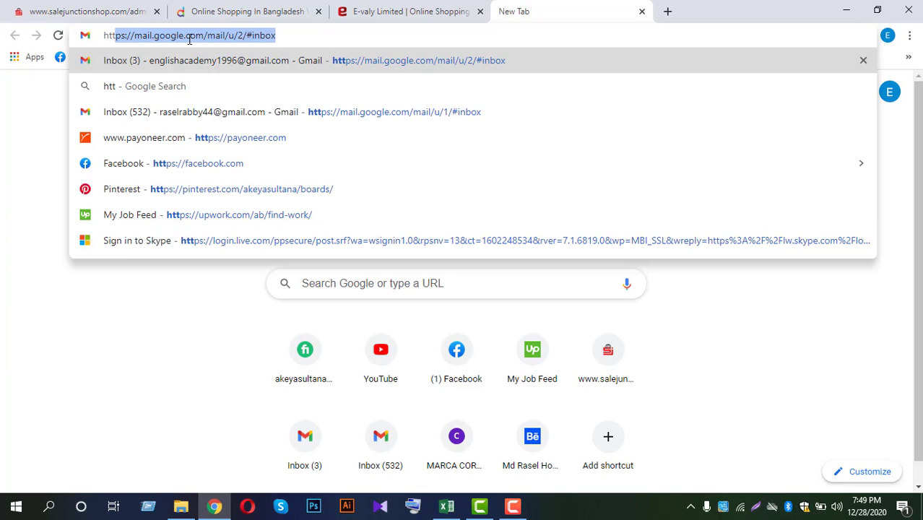
type("p")
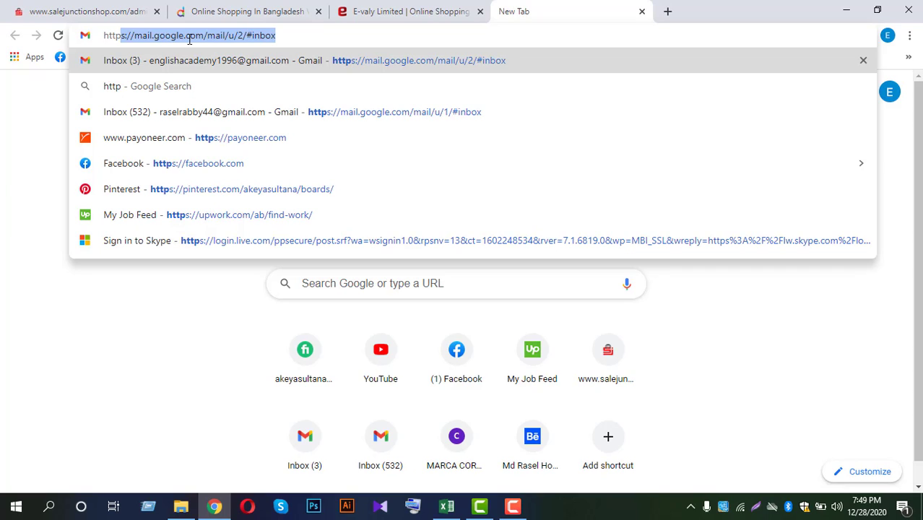
type(":")
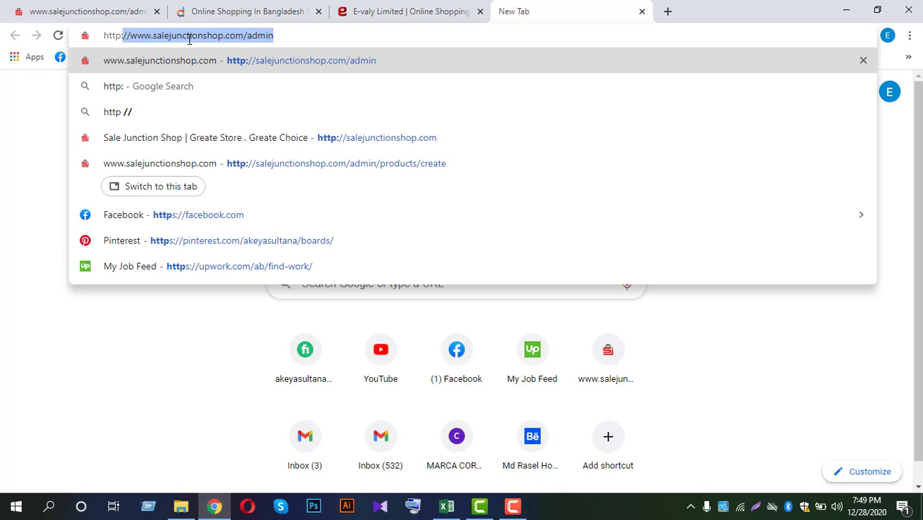
type("//")
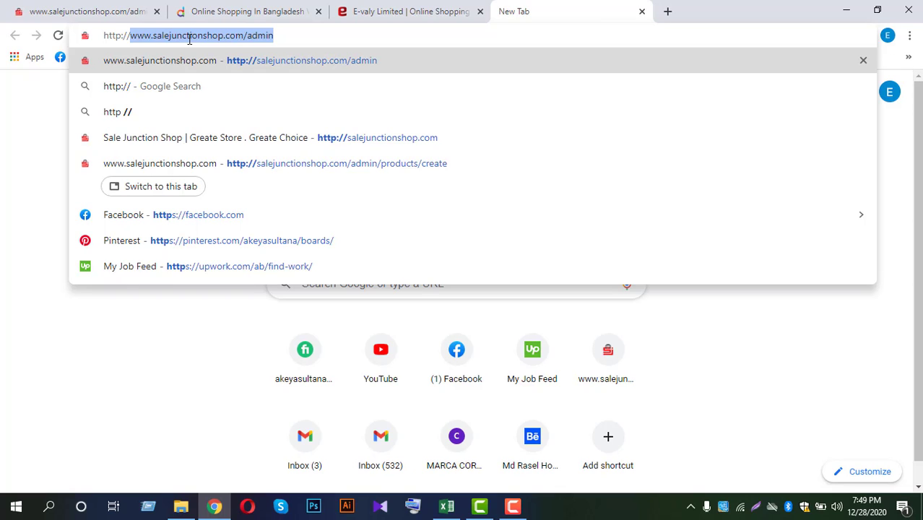
key("Return")
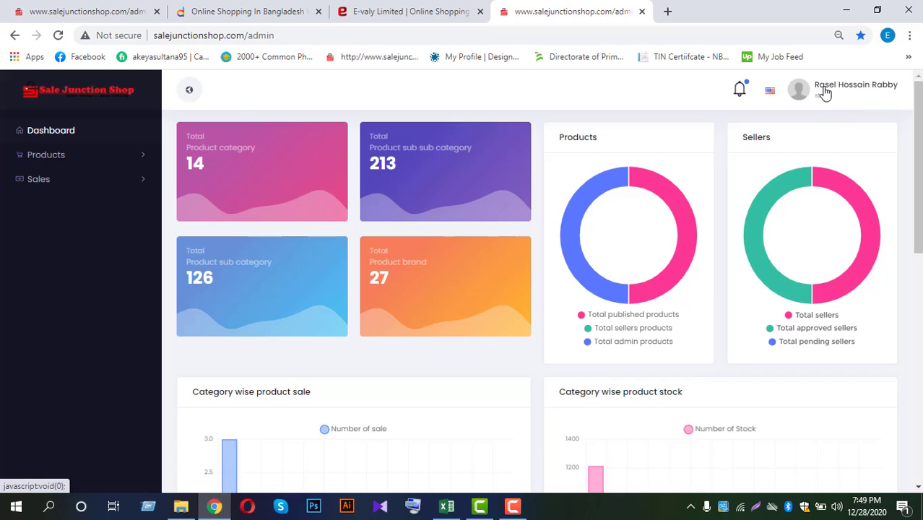
Step: Log out of the staff account and log back in with the saved e-mail and account password
left_click(824, 93)
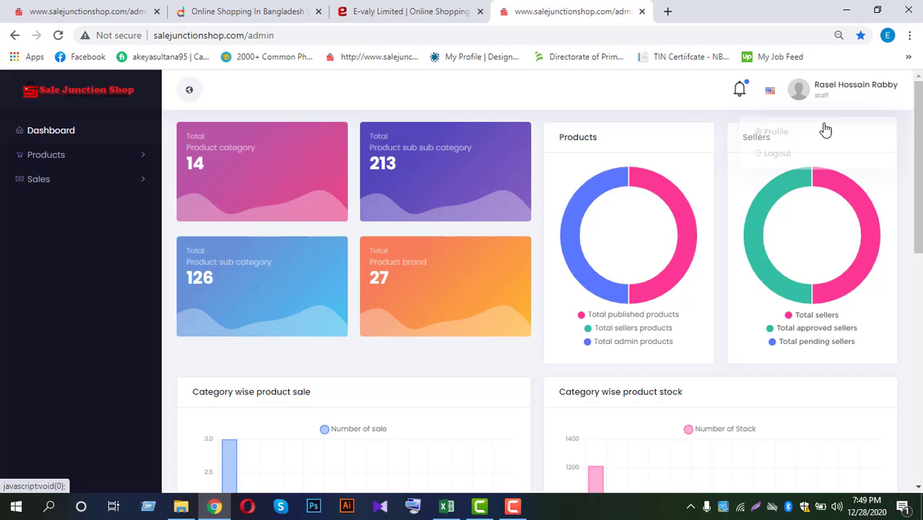
left_click(777, 152)
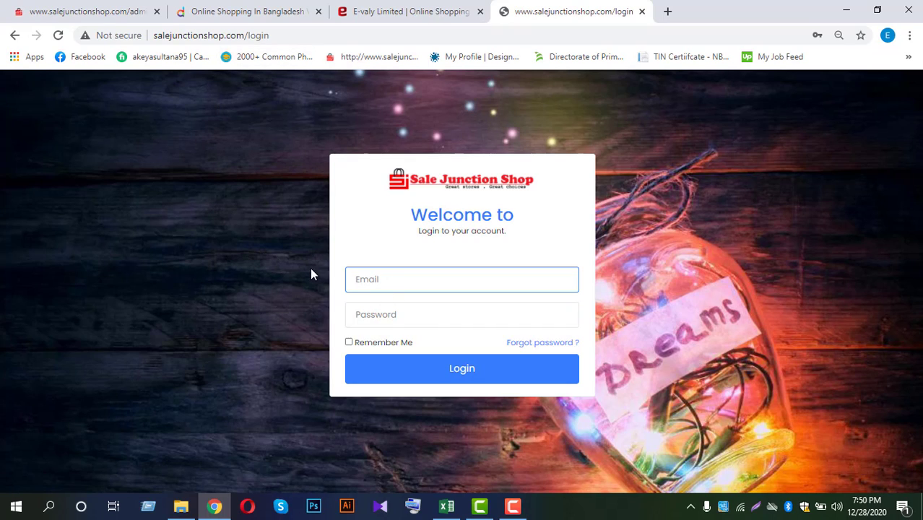
left_click(384, 283)
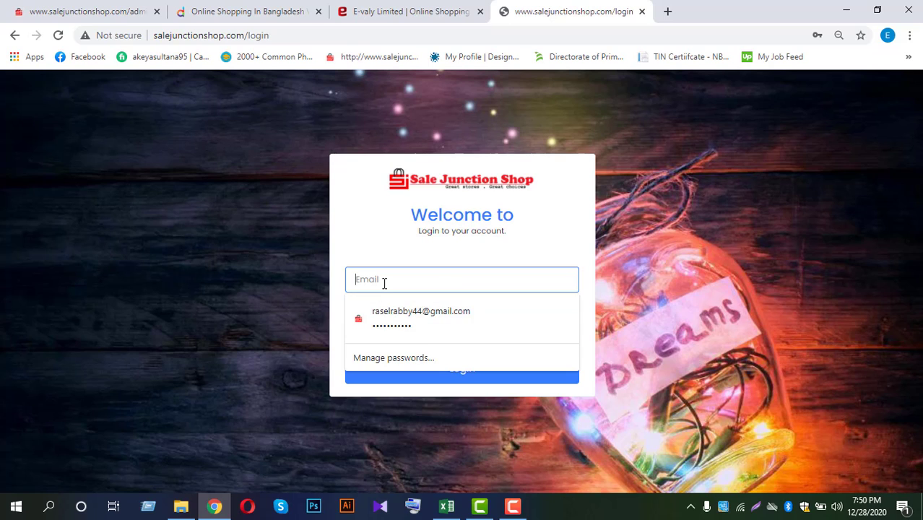
left_click(399, 316)
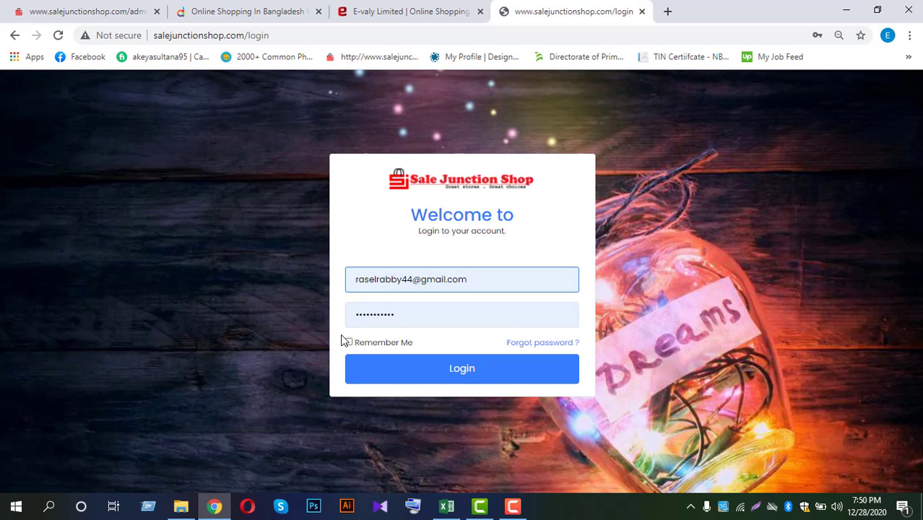
left_click(458, 375)
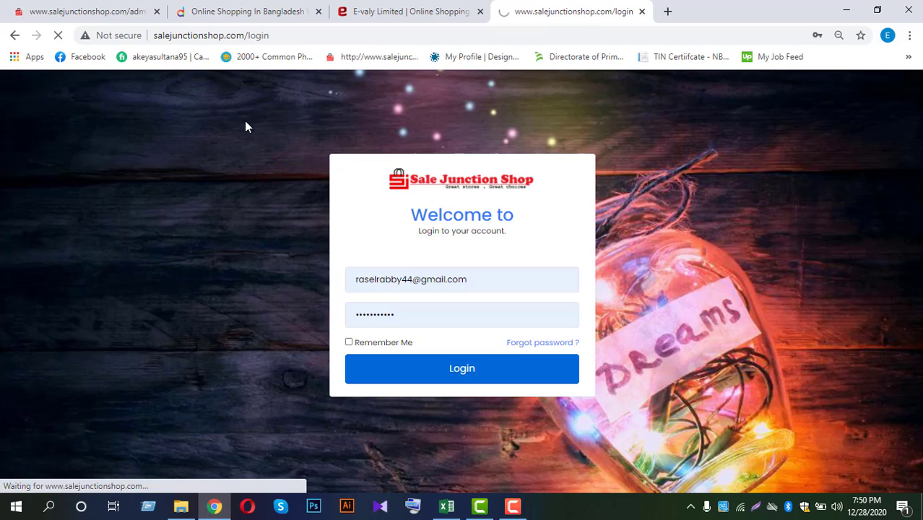
Step: Replace the old admin tab with the newly logged-in one as the first browser tab, showing the Add New Product form
left_click(157, 12)
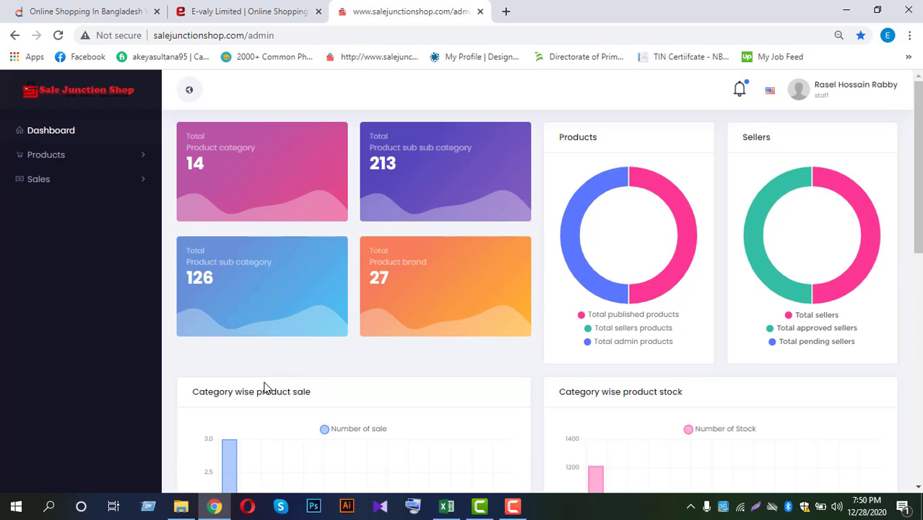
left_click(56, 159)
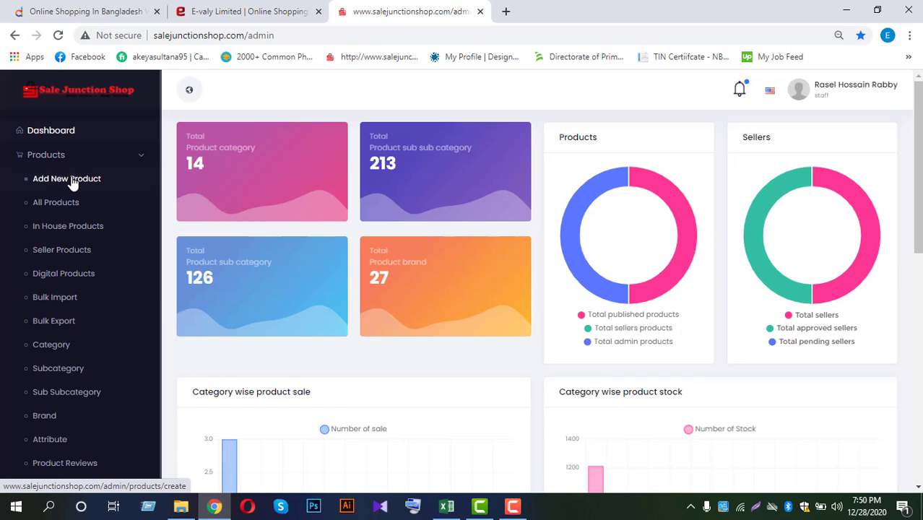
left_click(80, 182)
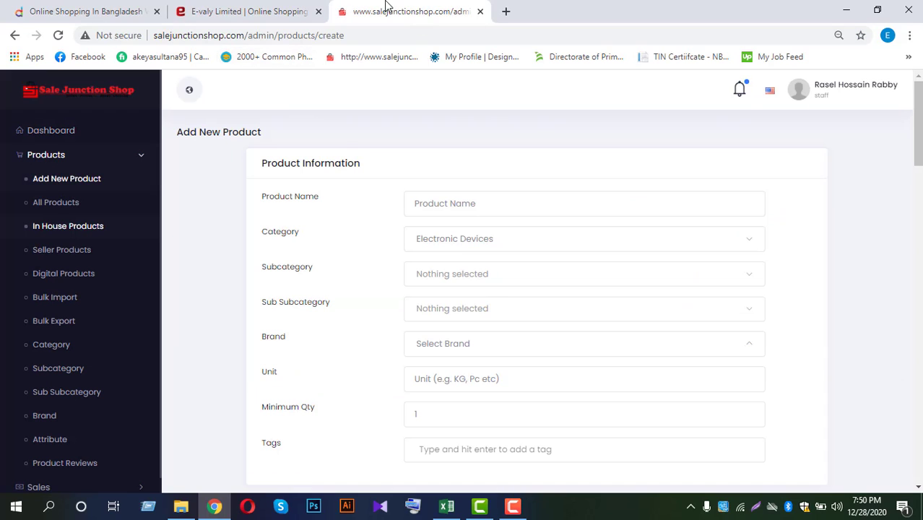
left_click_drag(386, 6, 65, 9)
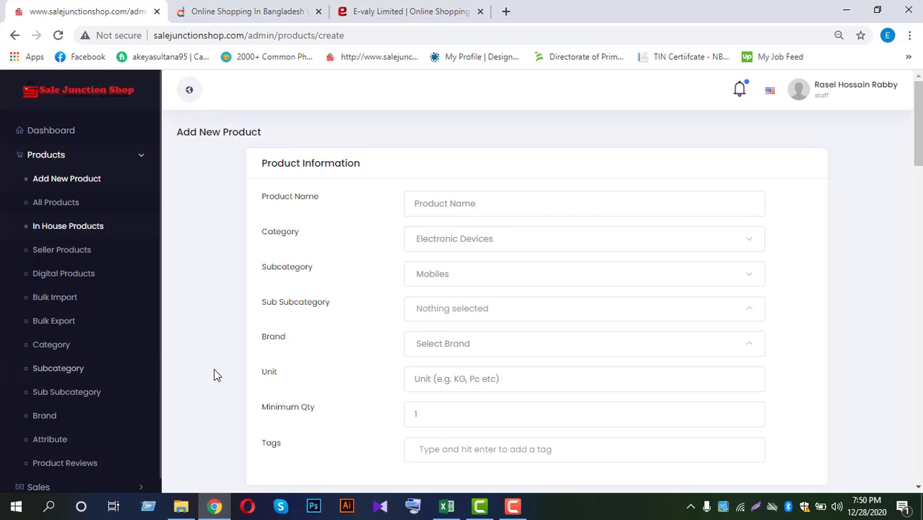
Step: Set the new product's unit to 1, using the previously entered value
scroll(214, 368, "down", 1)
scroll(208, 373, "up", 1)
scroll(413, 324, "down", 2)
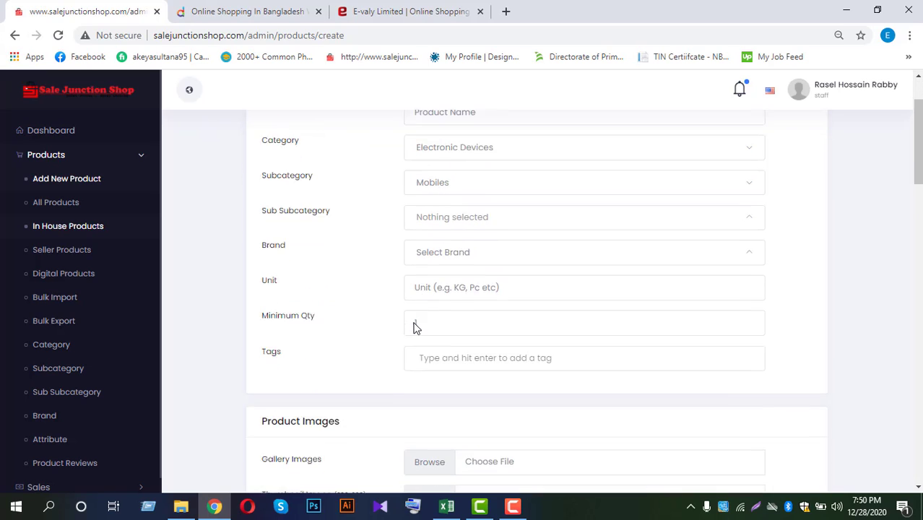
left_click(437, 246)
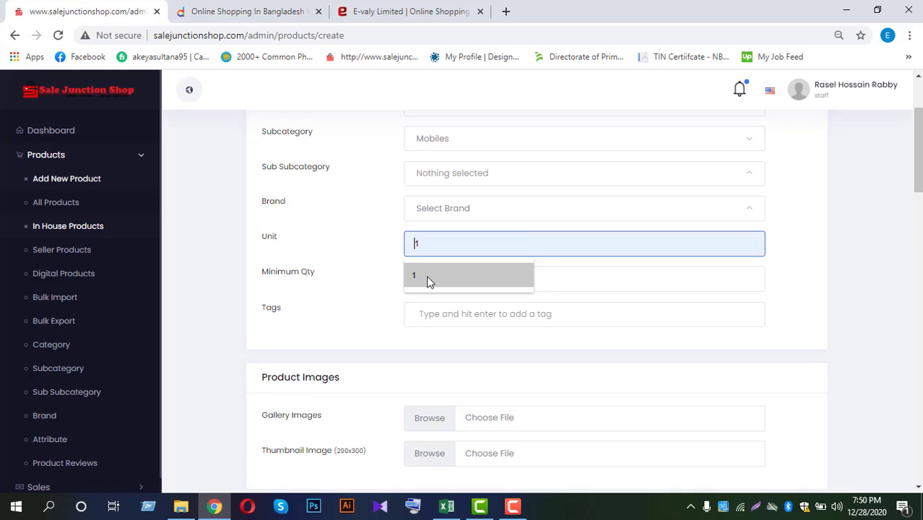
left_click(426, 280)
Step: Enable color variations for the product and view the list of available colors without choosing one
scroll(368, 313, "down", 1)
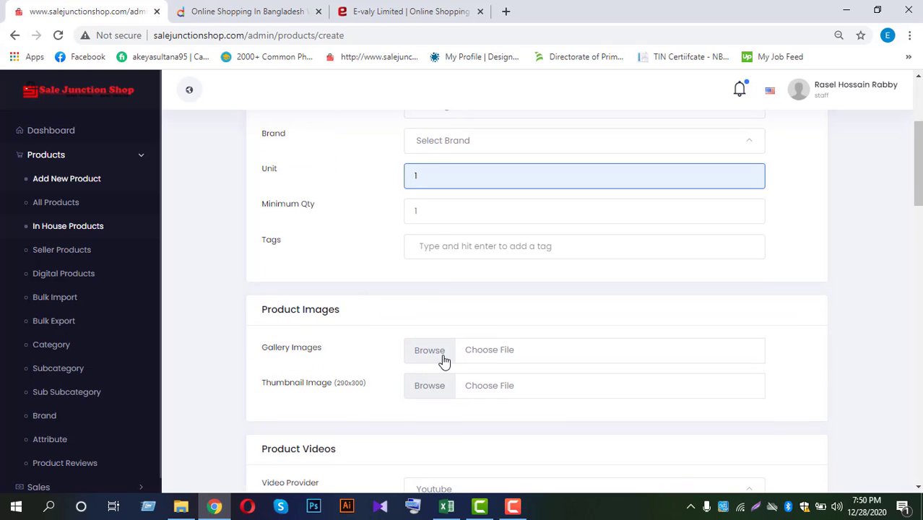
scroll(444, 361, "down", 1)
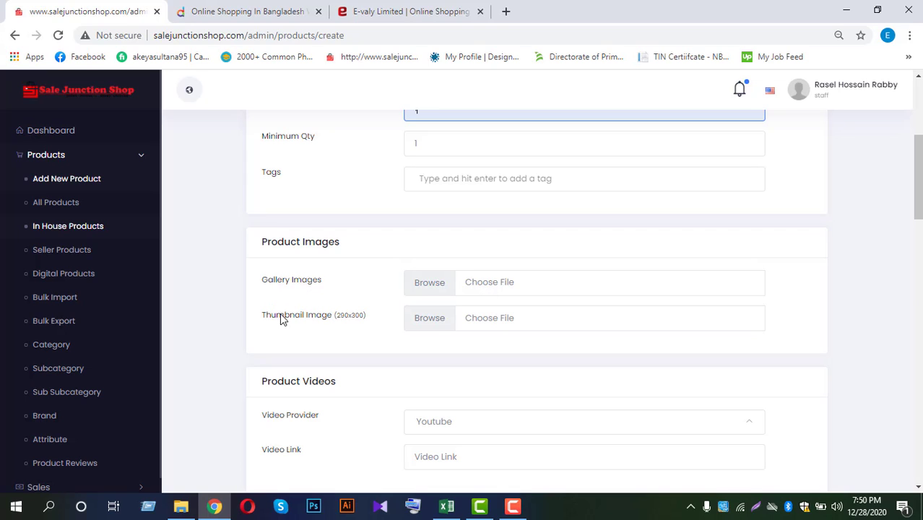
scroll(396, 369, "down", 4)
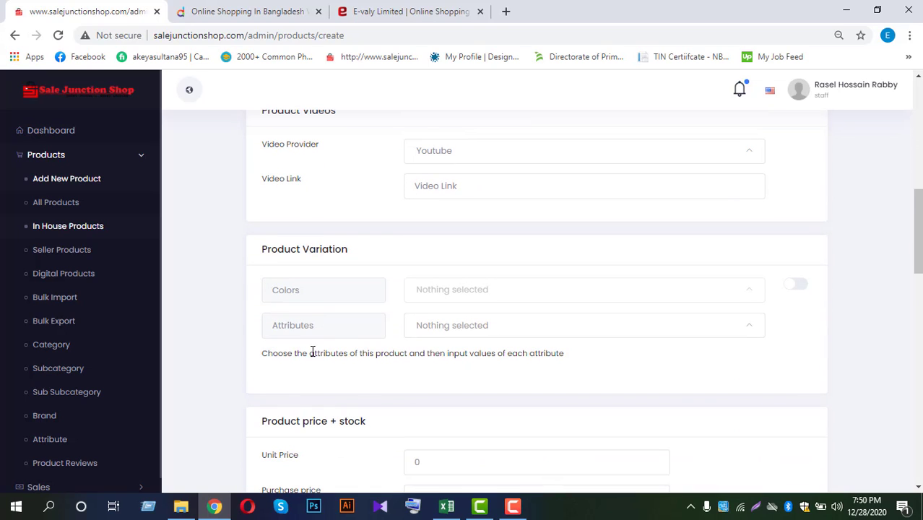
left_click(796, 286)
left_click(458, 292)
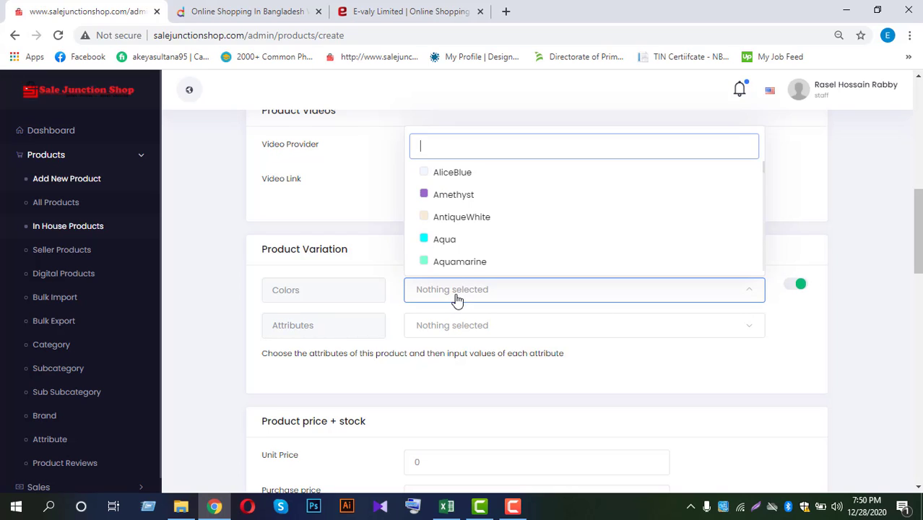
left_click(386, 264)
Step: Examine the remaining product form sections: price and stock, description, shipping cost, PDF specification and SEO meta tags
scroll(426, 347, "down", 2)
scroll(417, 380, "down", 2)
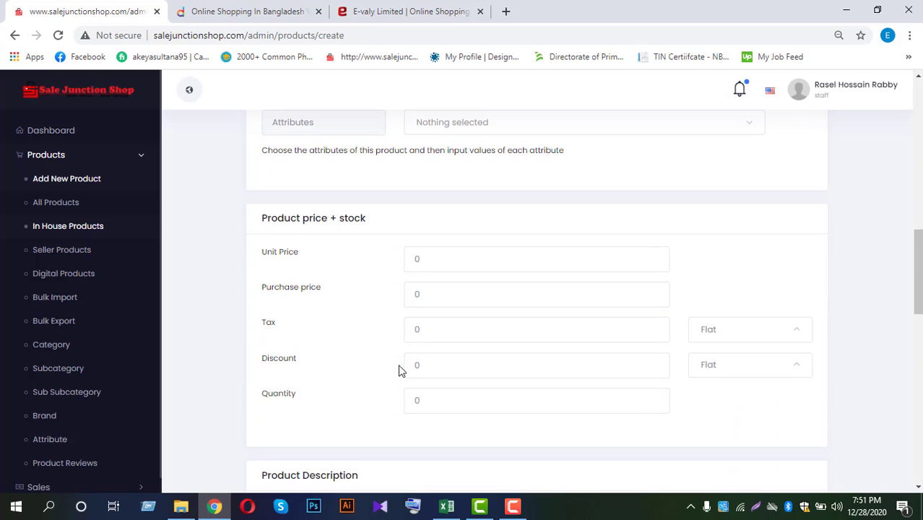
left_click(436, 256)
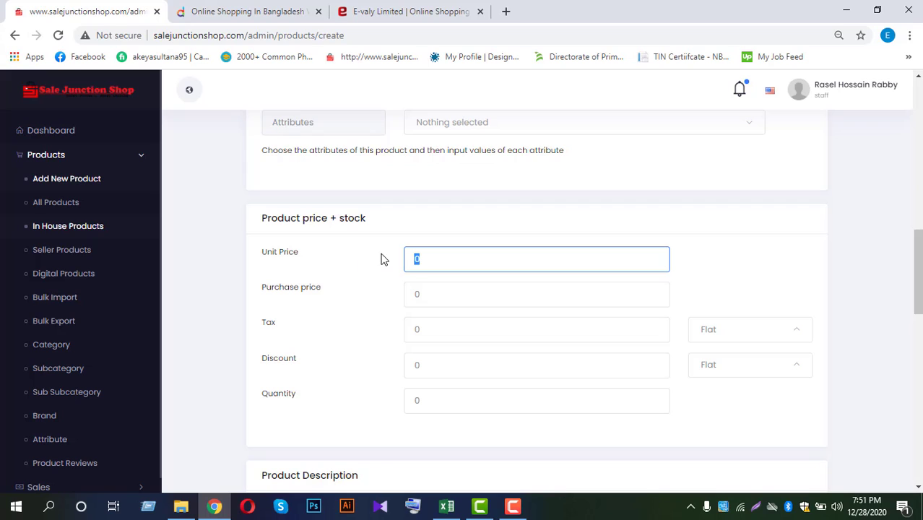
left_click(396, 261)
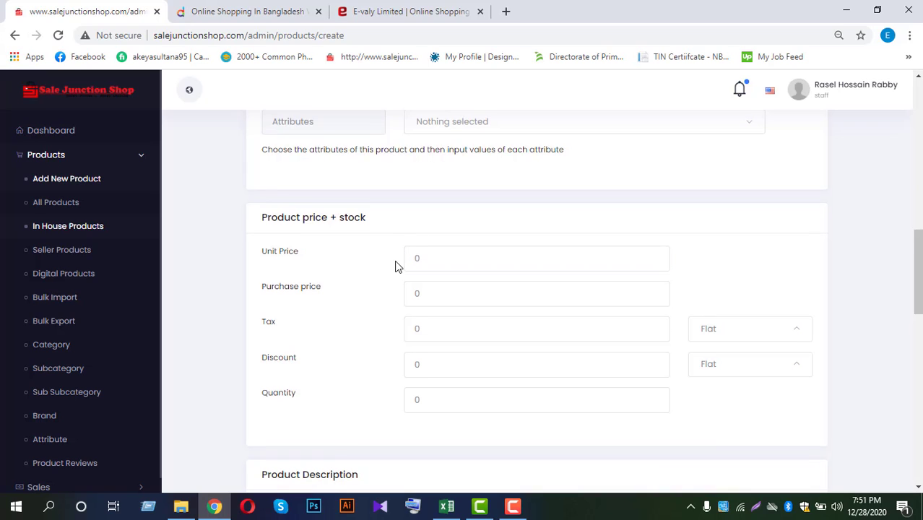
scroll(439, 214, "down", 2)
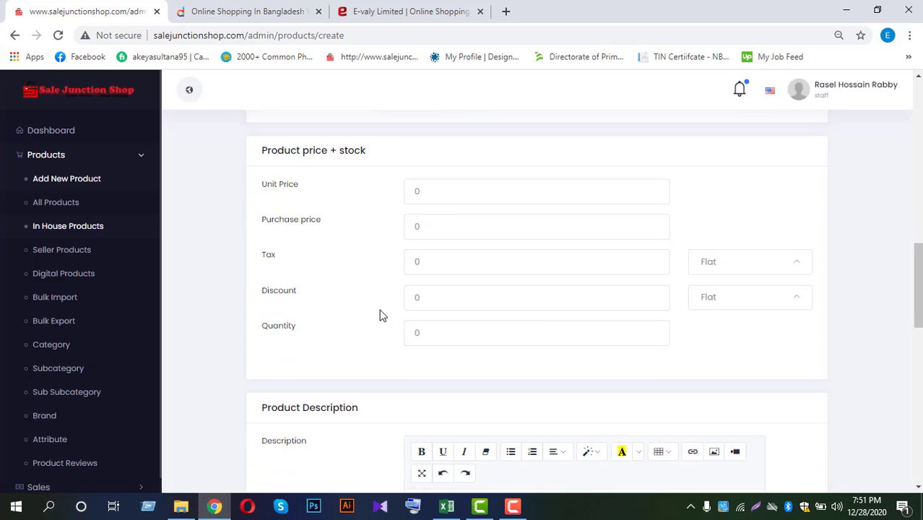
scroll(379, 315, "down", 3)
scroll(486, 342, "down", 3)
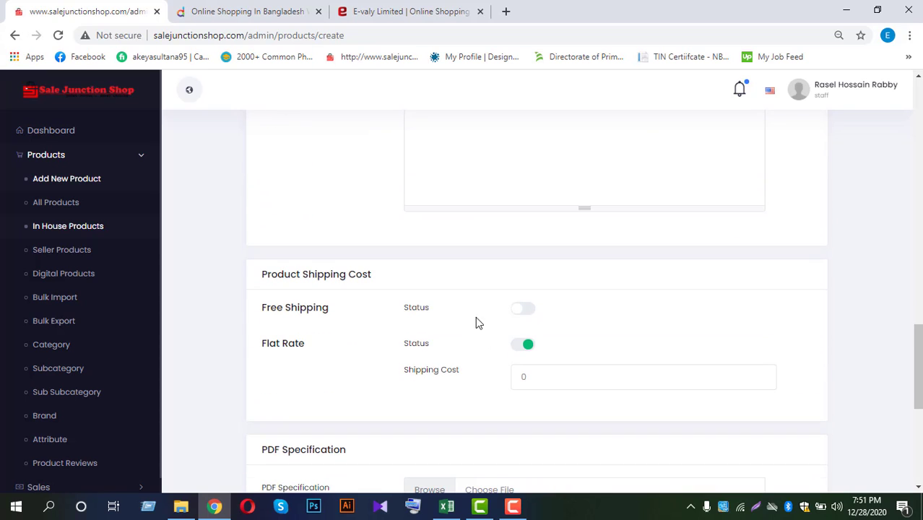
scroll(370, 313, "down", 5)
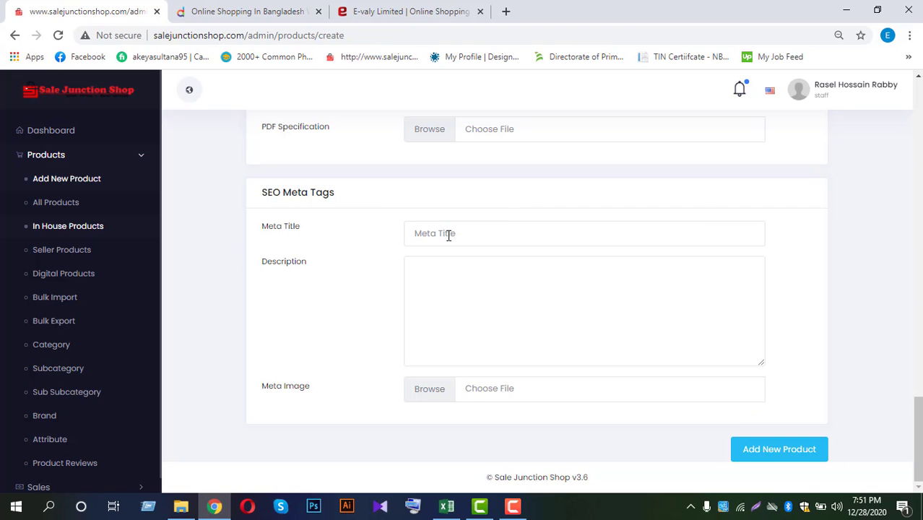
scroll(457, 316, "up", 15)
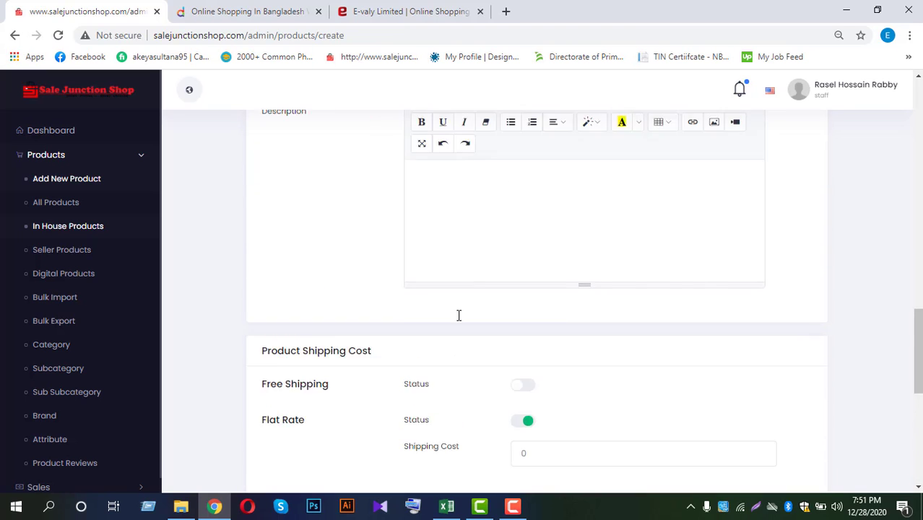
left_click_drag(919, 213, 919, 439)
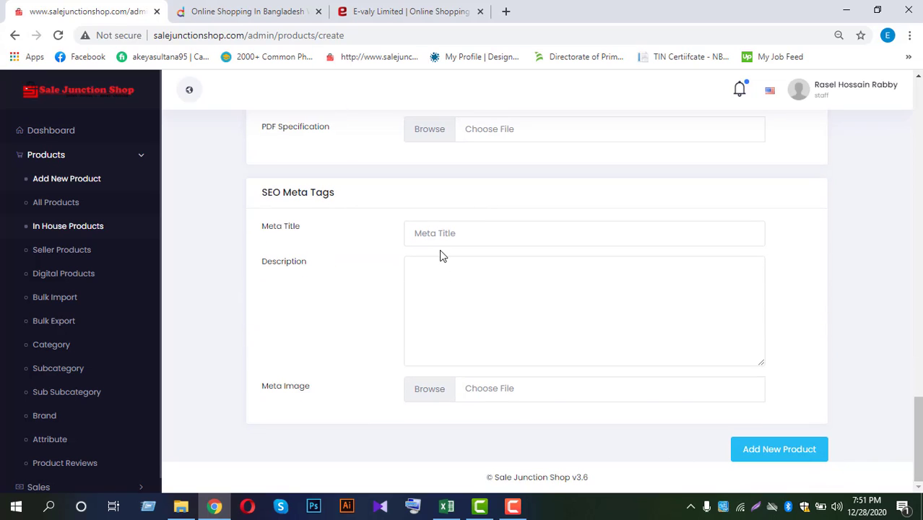
scroll(470, 258, "up", 2)
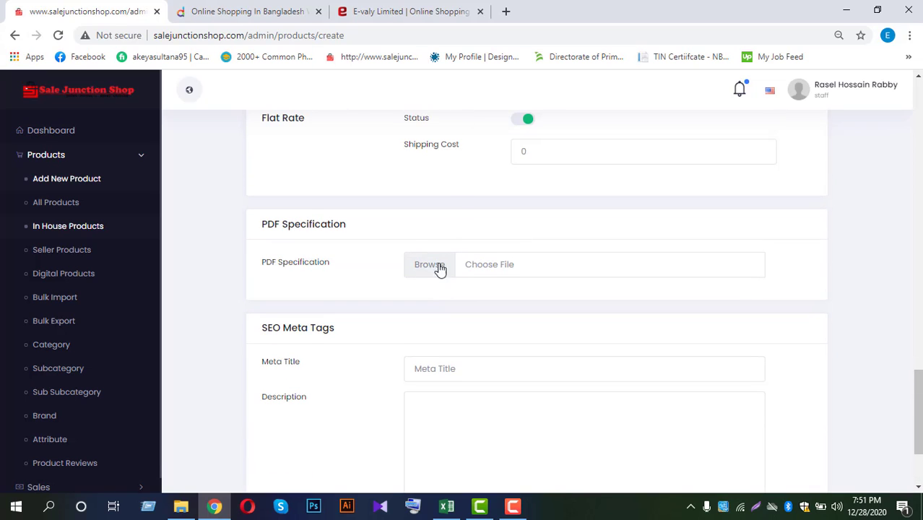
scroll(454, 260, "up", 5)
scroll(463, 252, "down", 6)
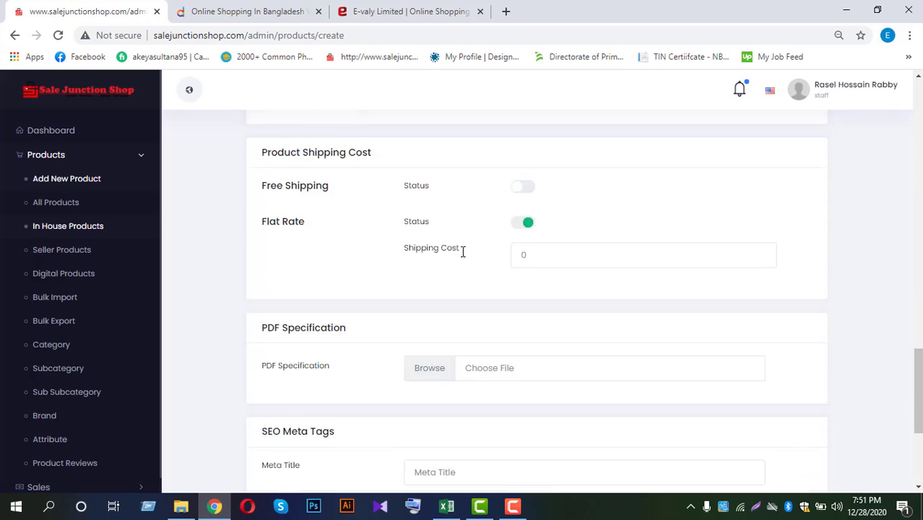
left_click(470, 304)
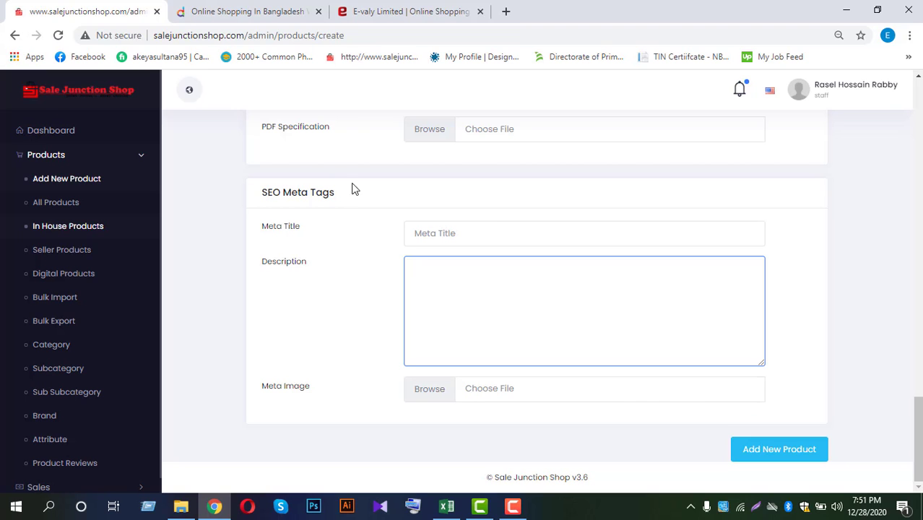
Step: Examine the Daraz home page's flash sale, categories and collections, and the Evaly home page, for reference products
left_click(245, 11)
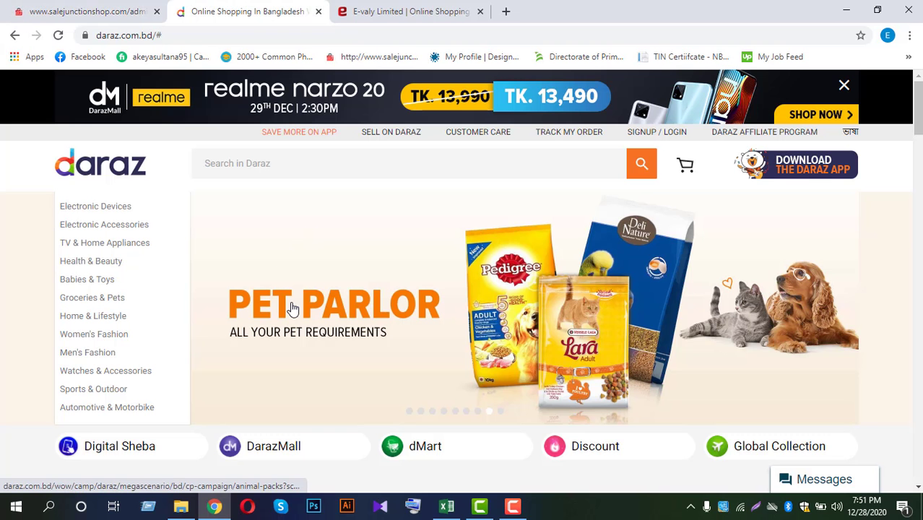
scroll(527, 368, "down", 10)
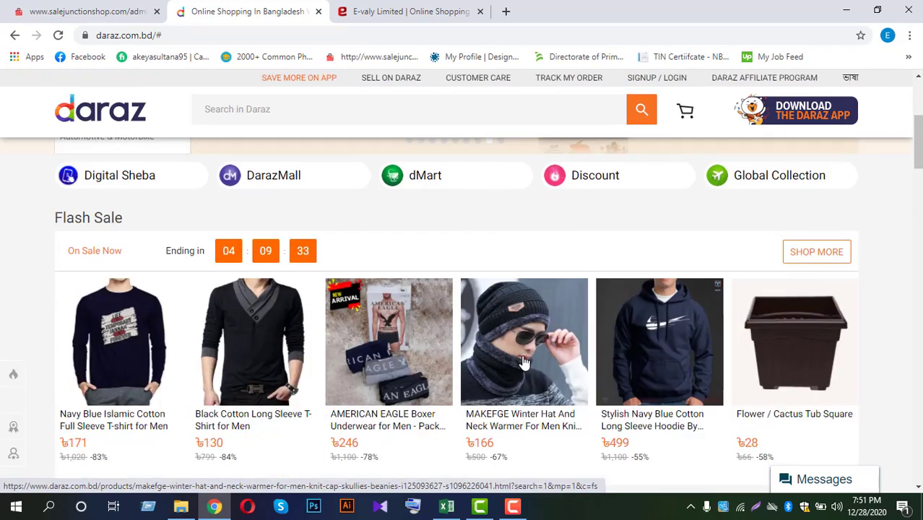
scroll(524, 362, "down", 6)
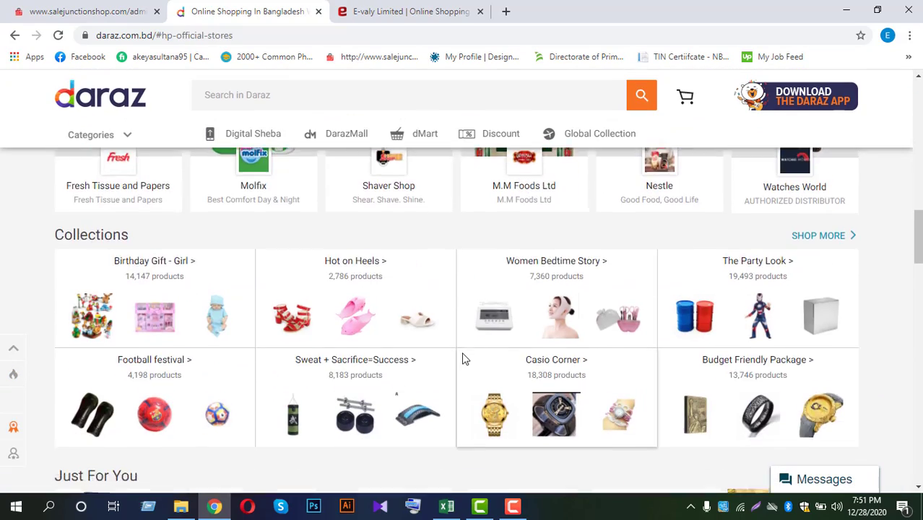
key("ctrl+Tab")
scroll(402, 356, "down", 10)
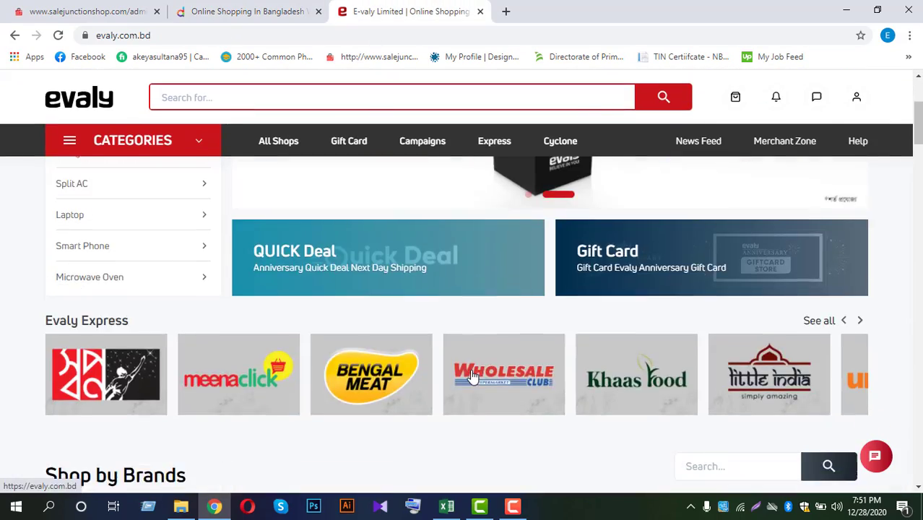
left_click(242, 9)
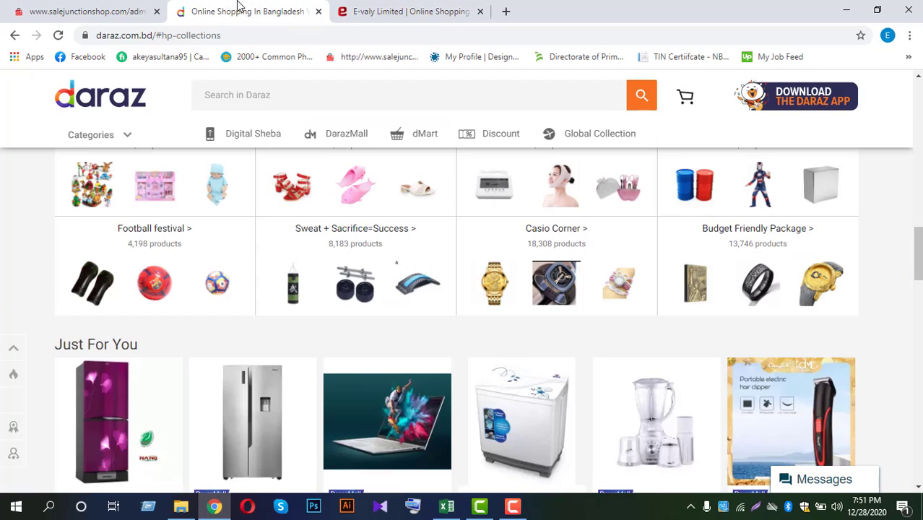
scroll(383, 418, "up", 1)
scroll(382, 418, "up", 10)
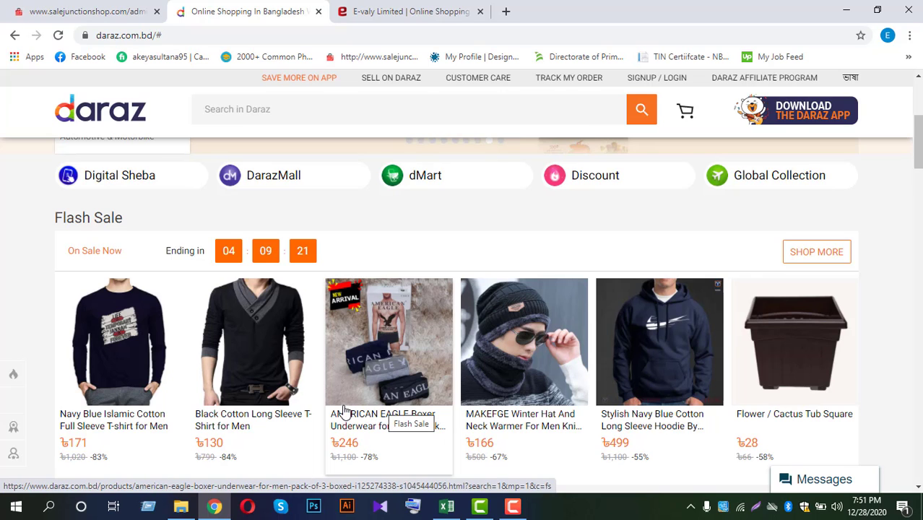
scroll(423, 426, "down", 3)
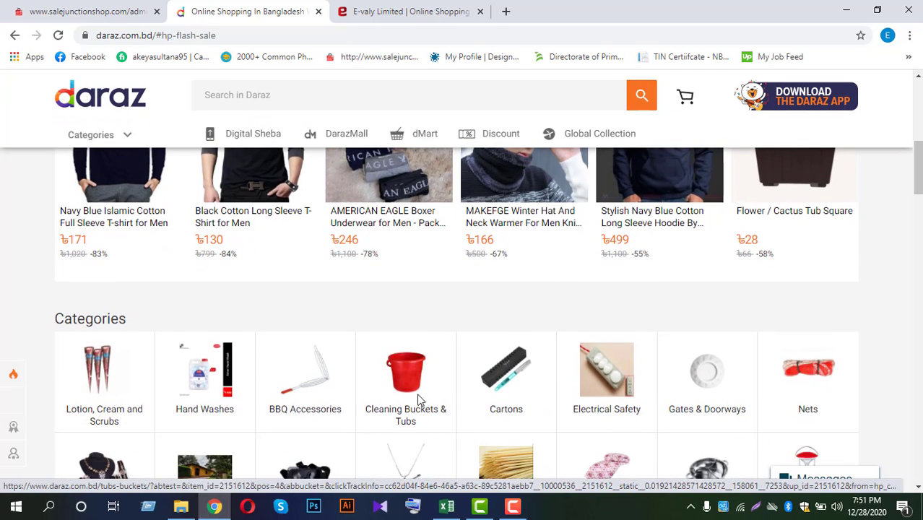
scroll(421, 400, "up", 2)
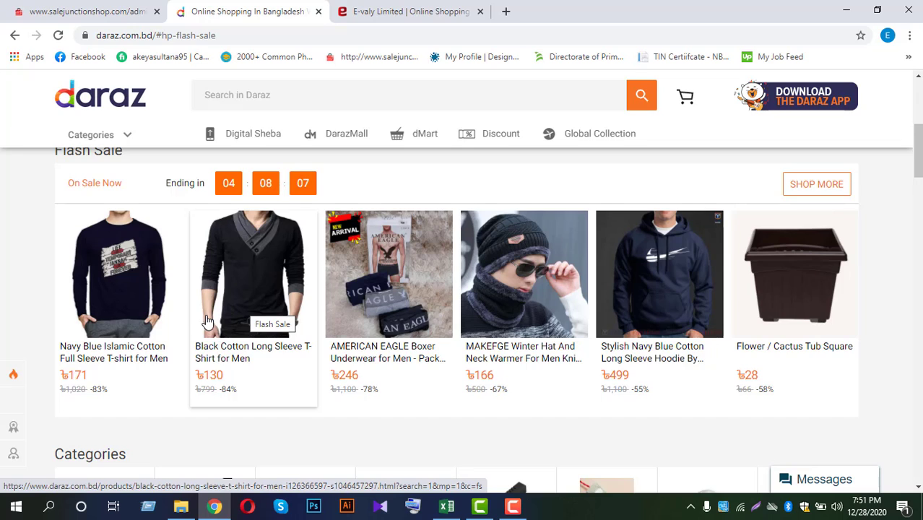
scroll(206, 317, "up", 5)
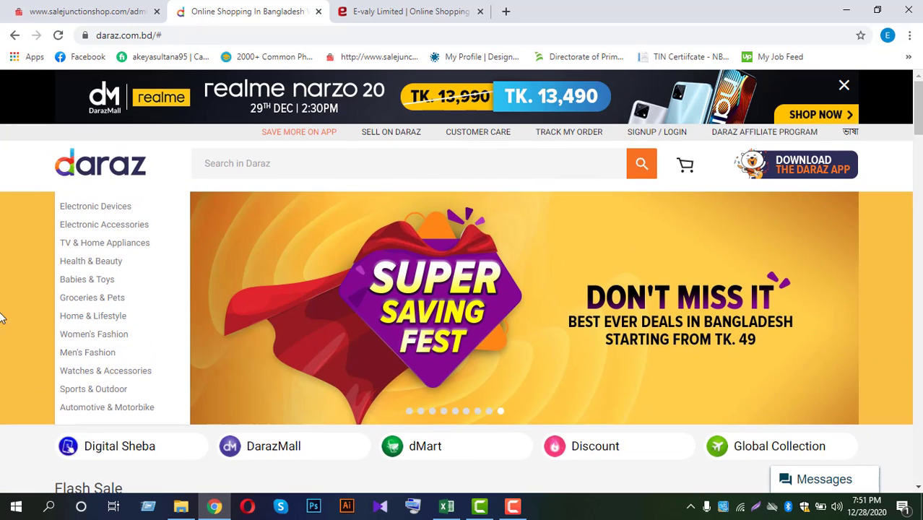
Step: Open the Hoodies & Sweatshirts category under Men's Fashion on Daraz
mouse_move(110, 229)
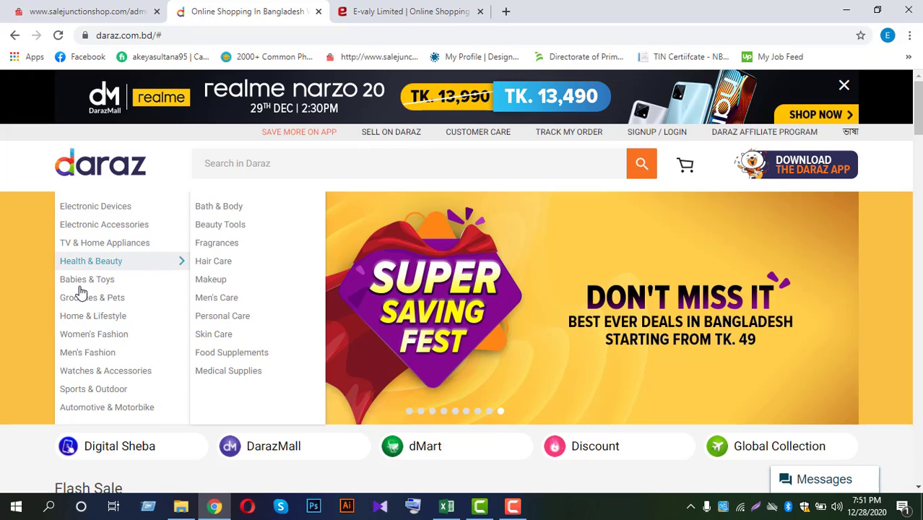
mouse_move(100, 287)
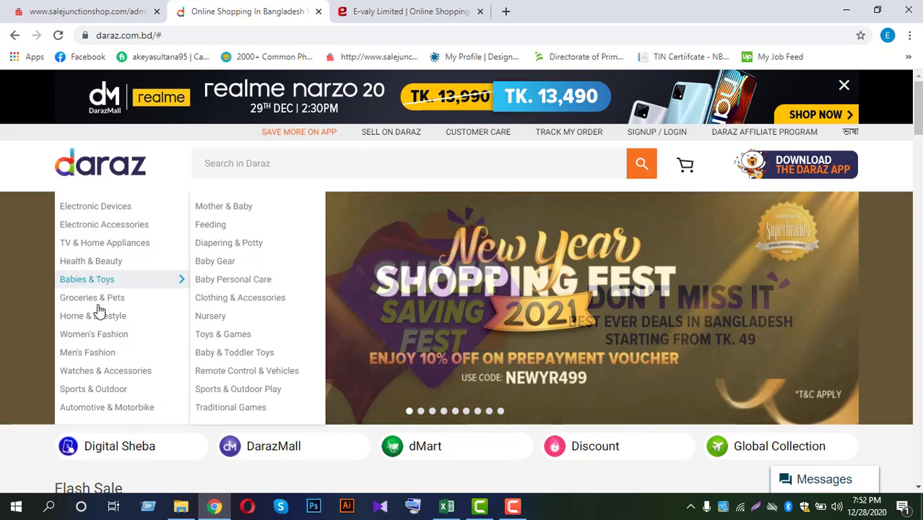
mouse_move(67, 322)
mouse_move(70, 343)
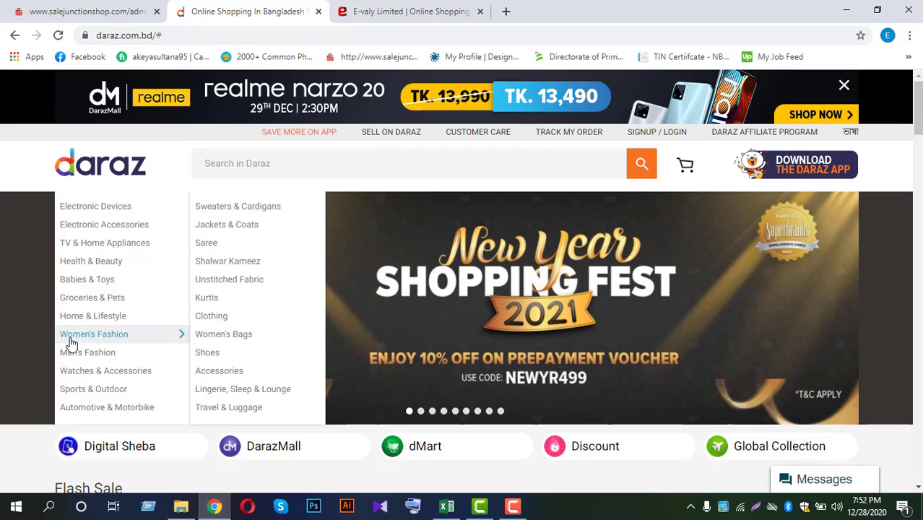
mouse_move(114, 358)
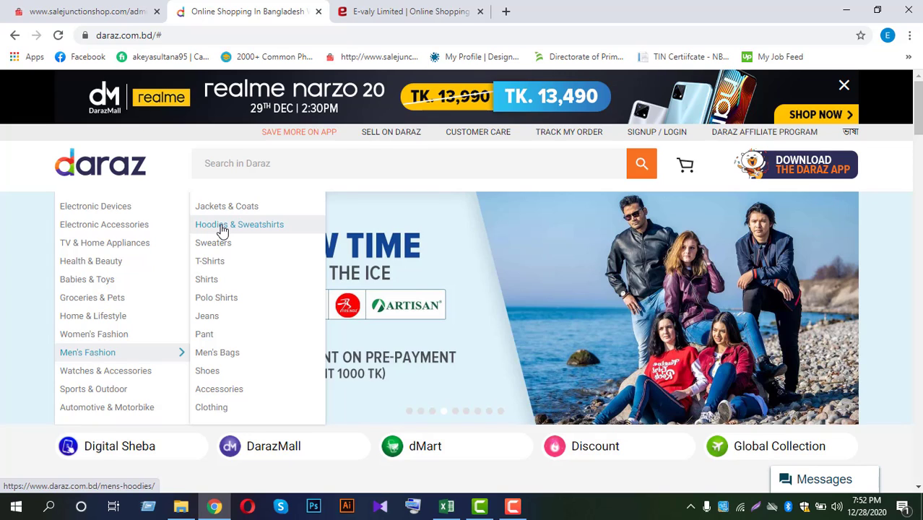
left_click(222, 229)
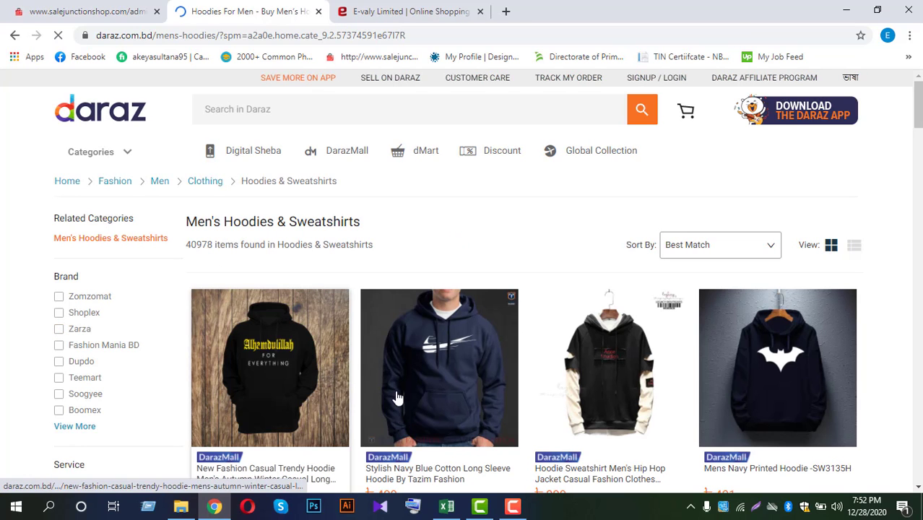
Step: Open the New Fashion Casual Trendy Hoodie product page in a new browser tab
scroll(224, 401, "down", 1)
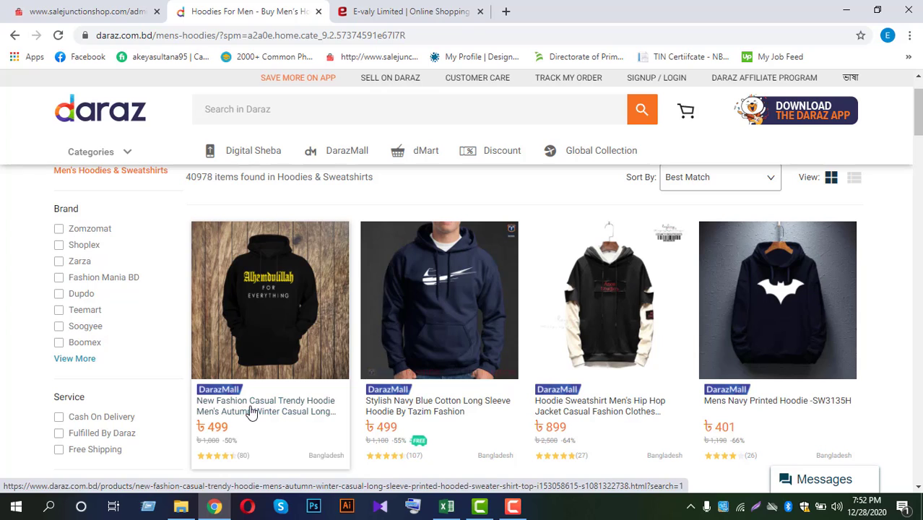
right_click(249, 417)
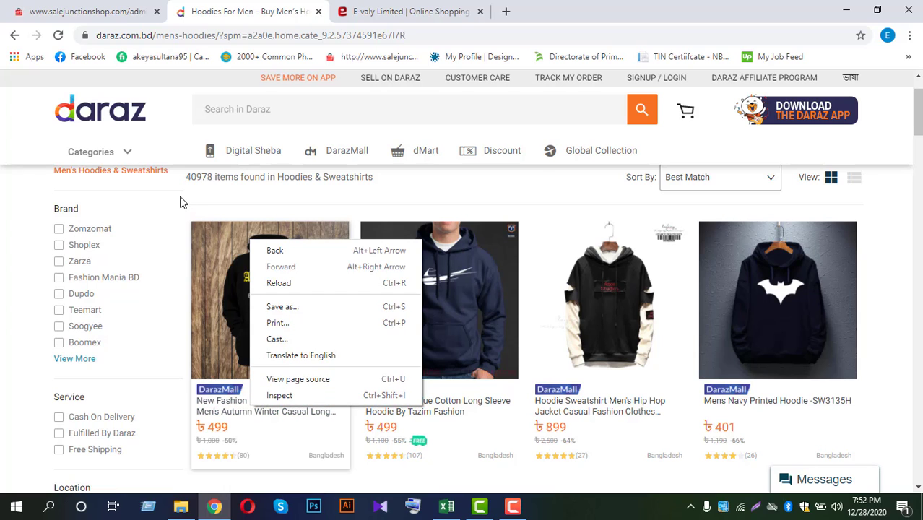
left_click(183, 203)
right_click(236, 409)
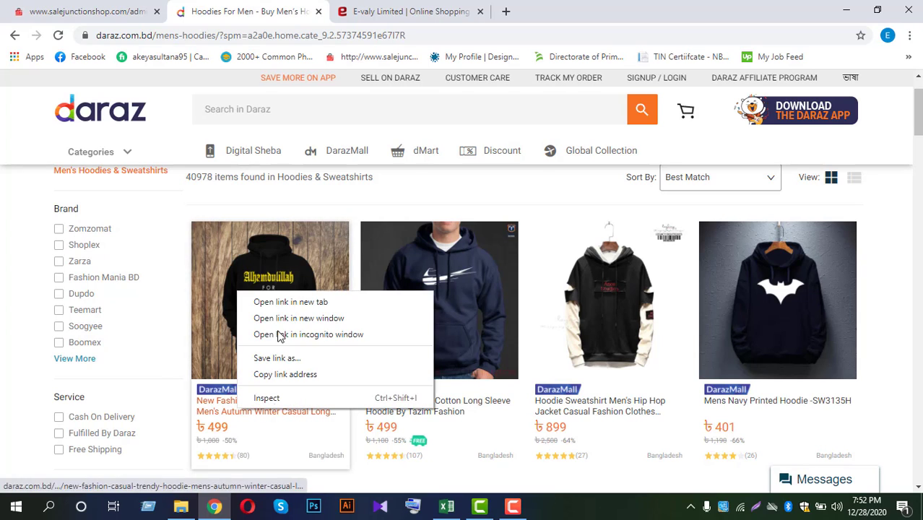
left_click(280, 303)
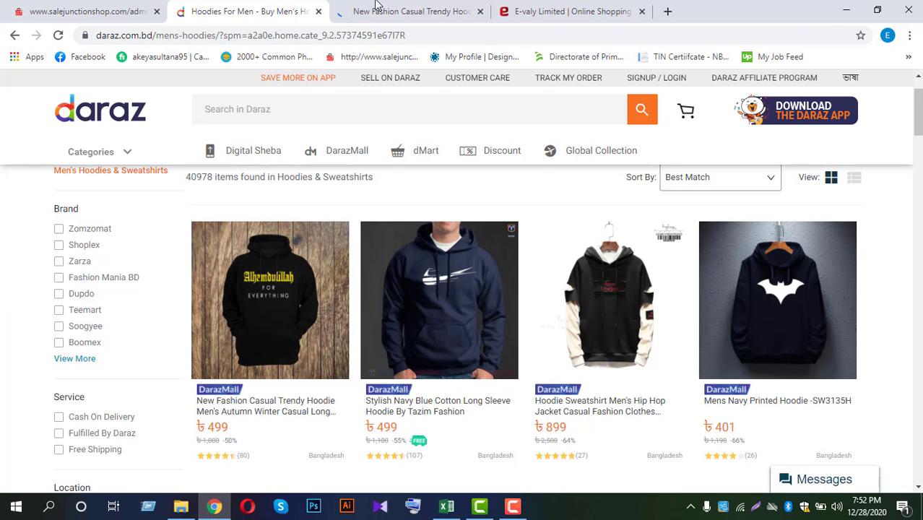
Step: Switch to the New Fashion Casual Trendy Hoodie product page and copy its full product title
left_click(377, 20)
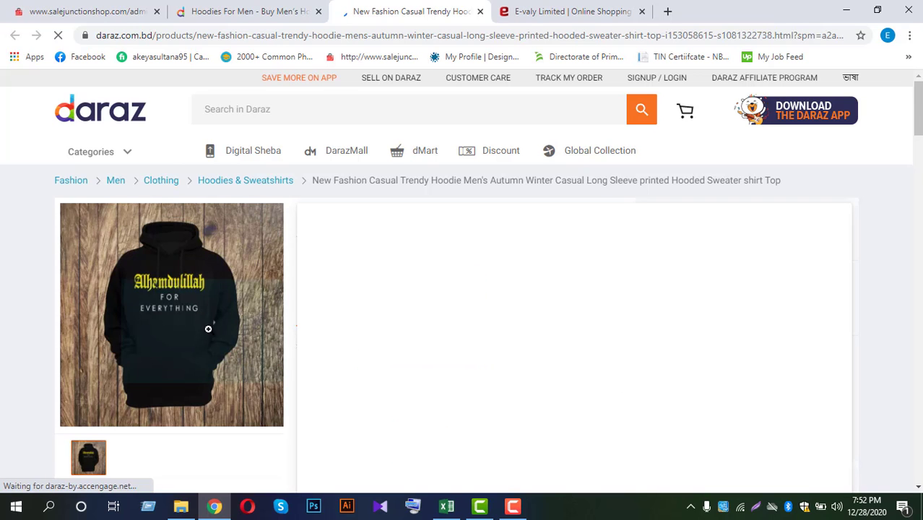
mouse_move(169, 357)
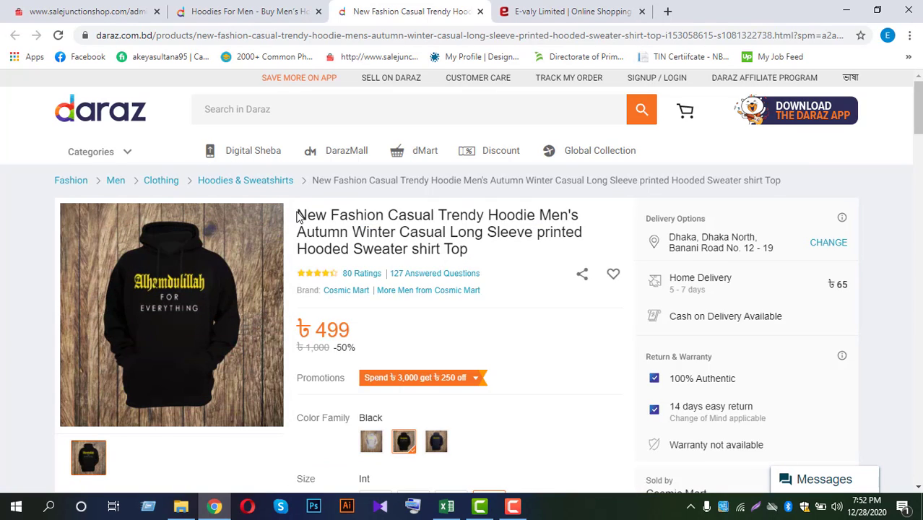
left_click_drag(299, 216, 496, 258)
key("ctrl+c")
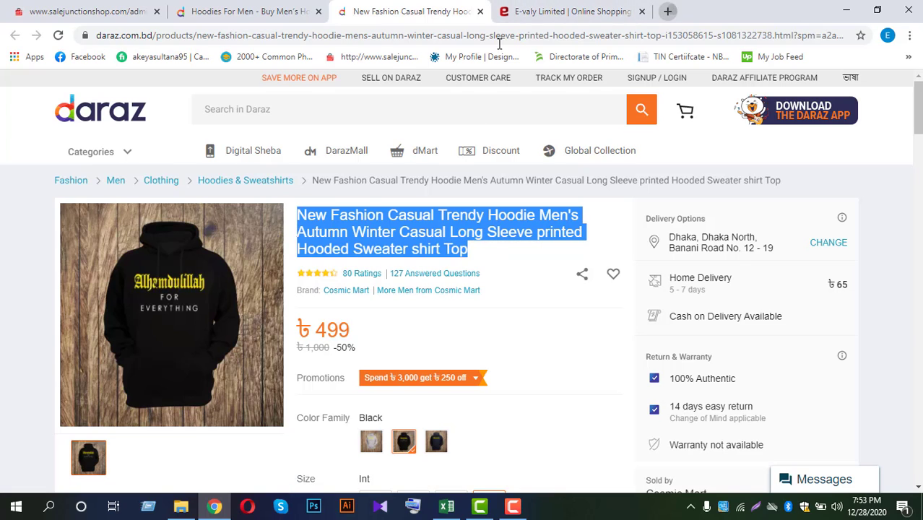
Step: Search Google for the copied hoodie title in a new browser tab and open the image results
left_click(666, 13)
left_click(293, 37)
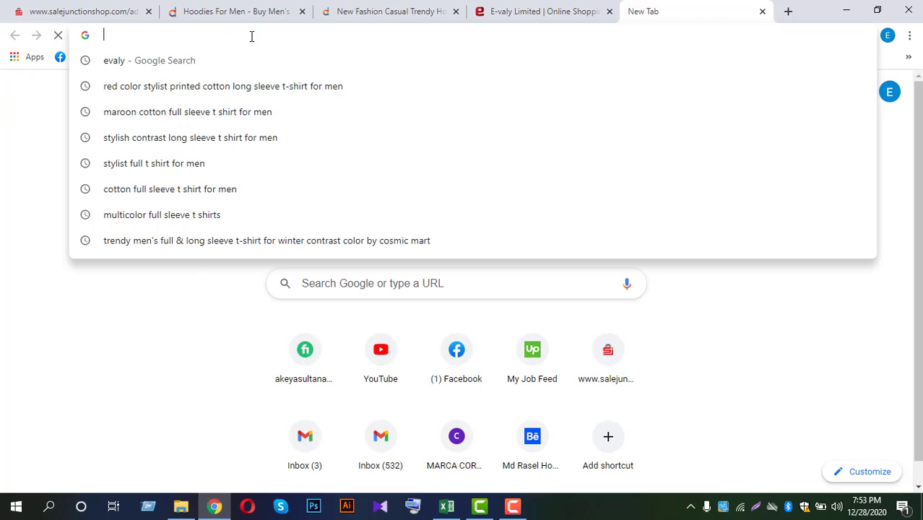
key("ctrl+v")
key("Return")
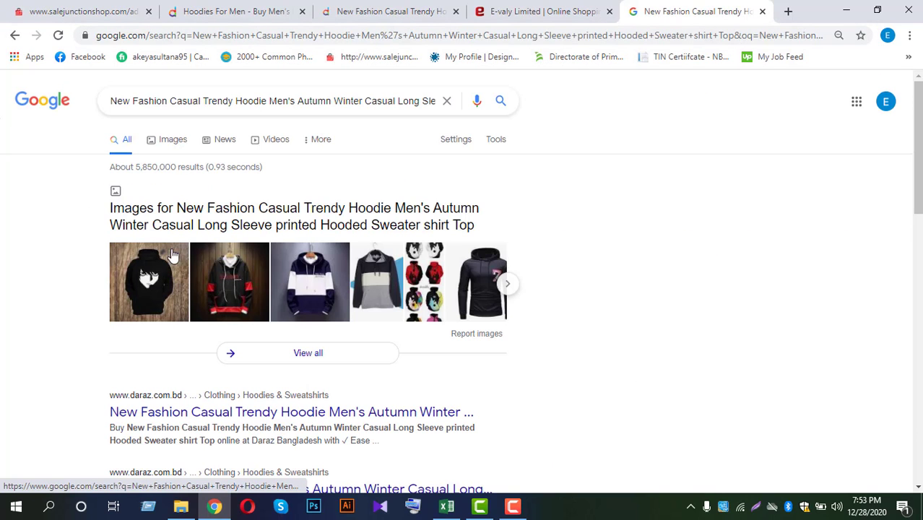
left_click(180, 229)
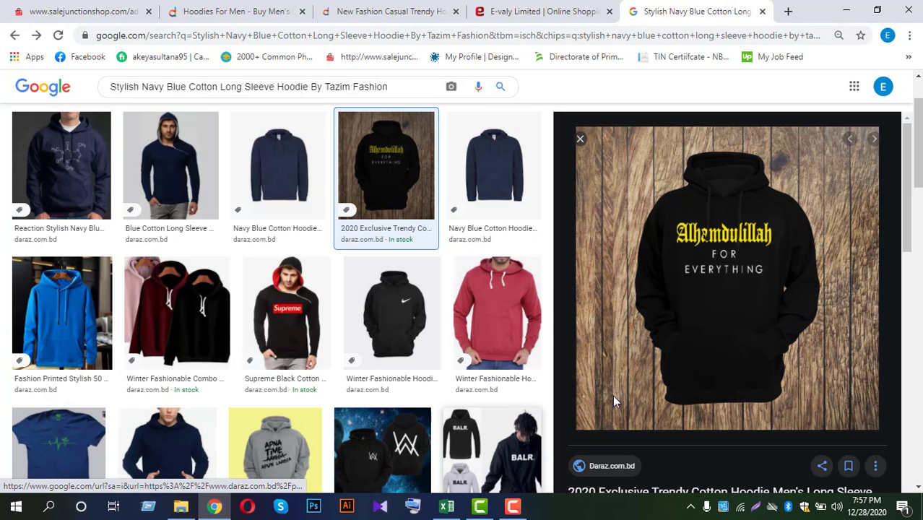
Step: Save the black "Alhamdulillah For Everything" hoodie image as a PNG in the Documents > mobile > t shirt folder
right_click(706, 245)
left_click(750, 374)
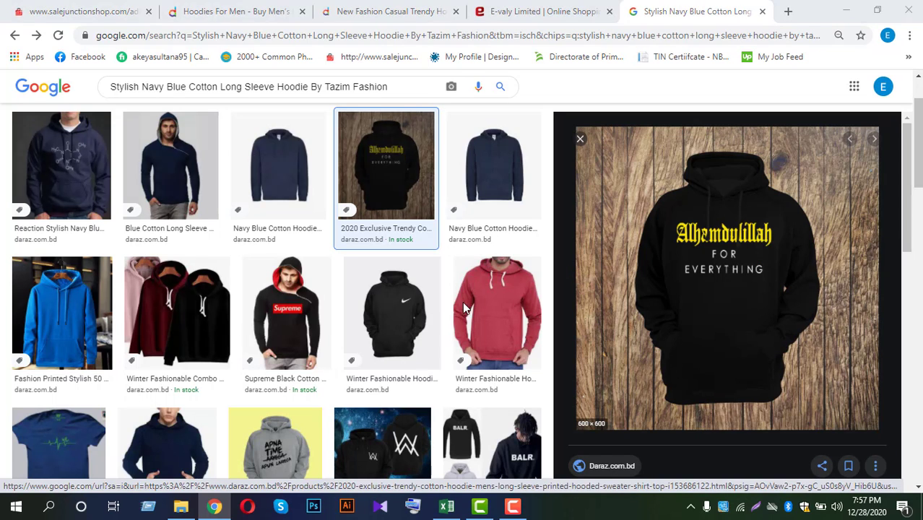
key("ctrl+s")
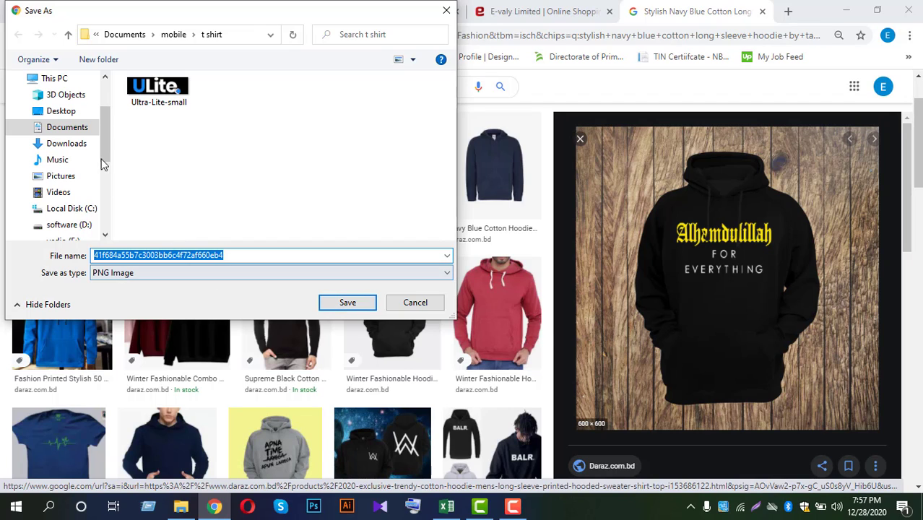
left_click(72, 145)
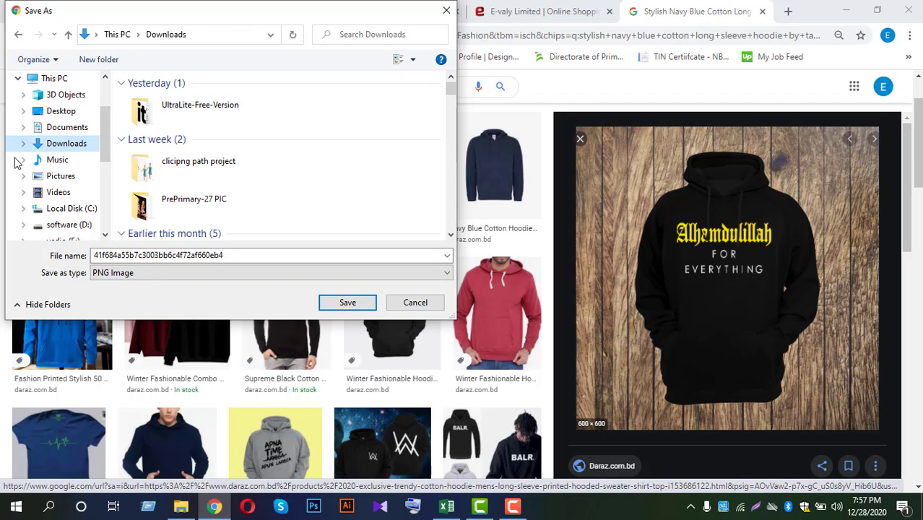
left_click(65, 129)
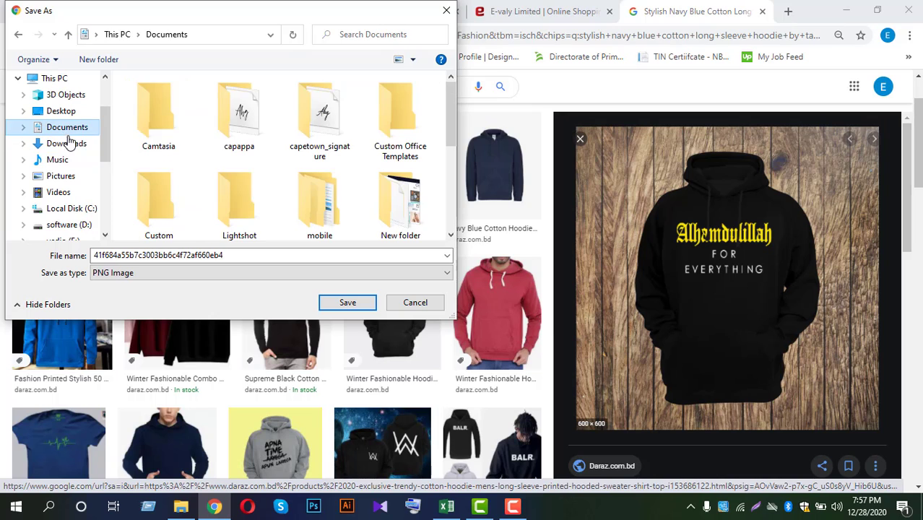
double_click(318, 170)
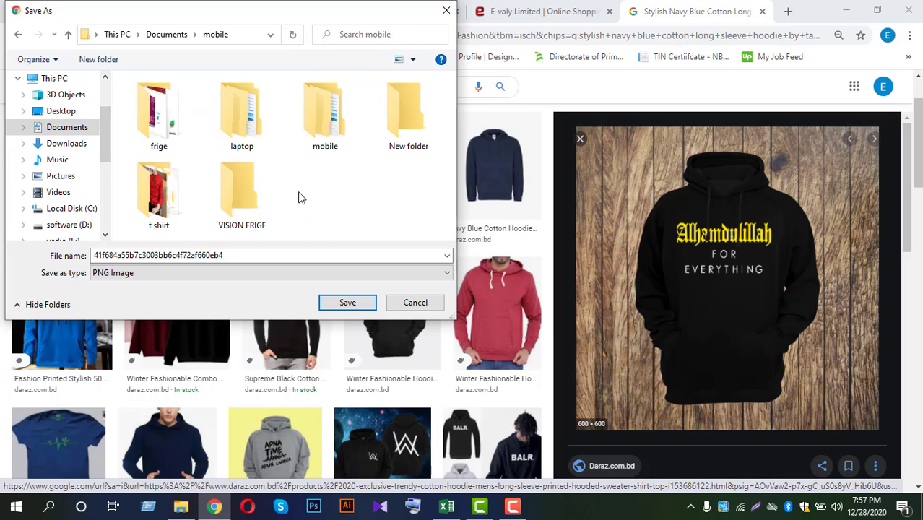
double_click(173, 189)
left_click(346, 303)
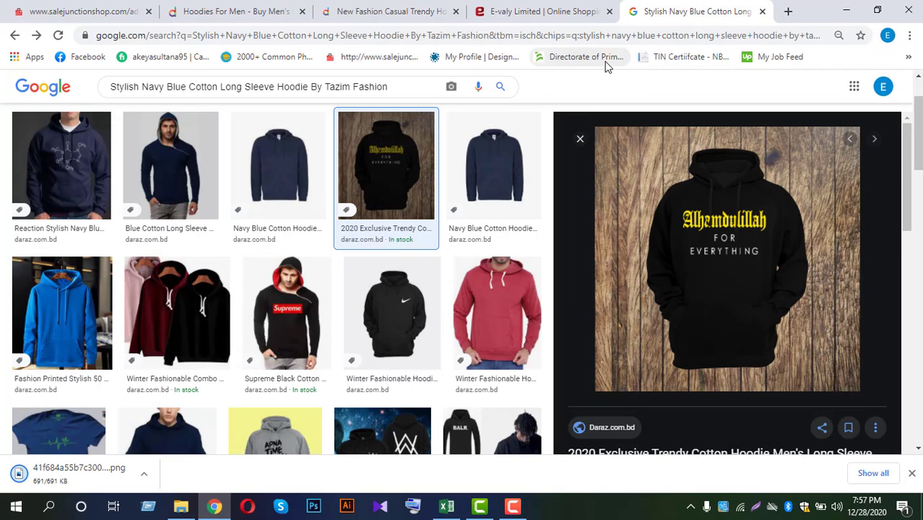
Step: Return to the Daraz hoodie product page and copy its full title again
left_click(373, 10)
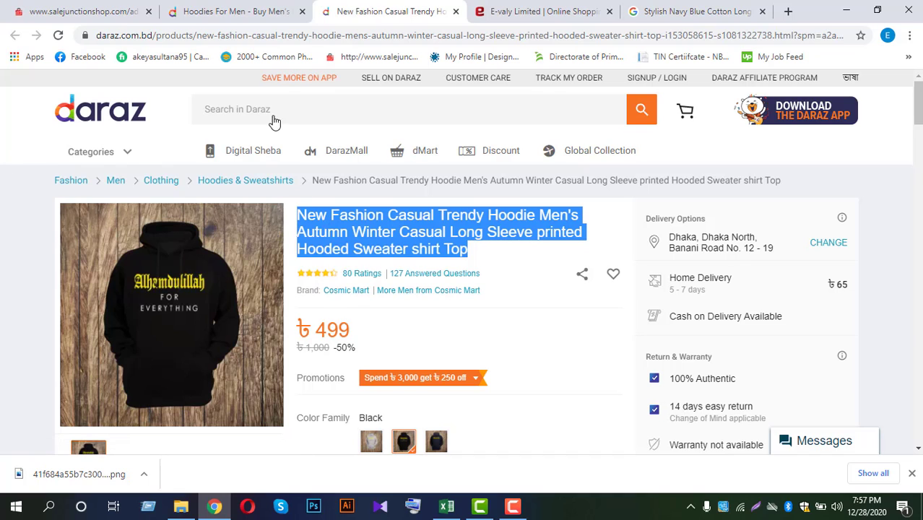
left_click(296, 215)
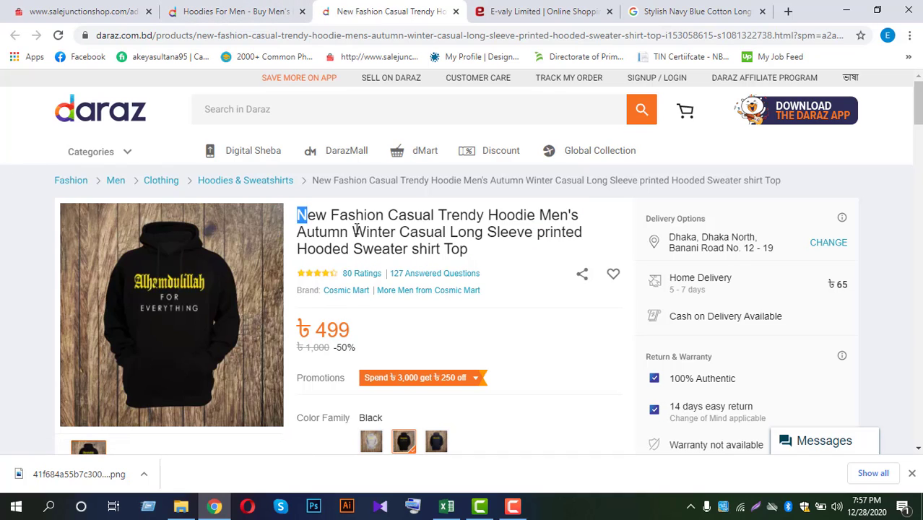
left_click_drag(356, 230, 483, 252)
key("ctrl+c")
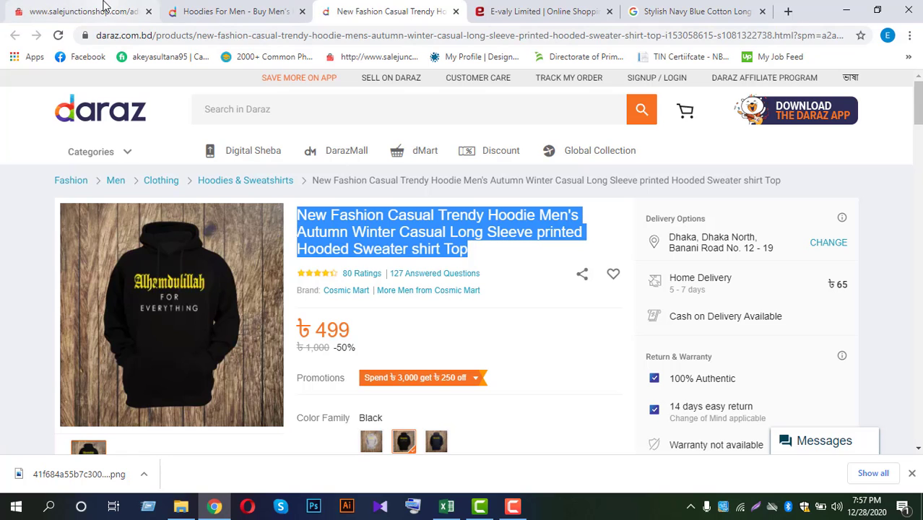
Step: Open a fresh Add New Product form in the Sale Junction Shop admin and paste the copied hoodie title as the product name
left_click(79, 12)
scroll(420, 291, "up", 15)
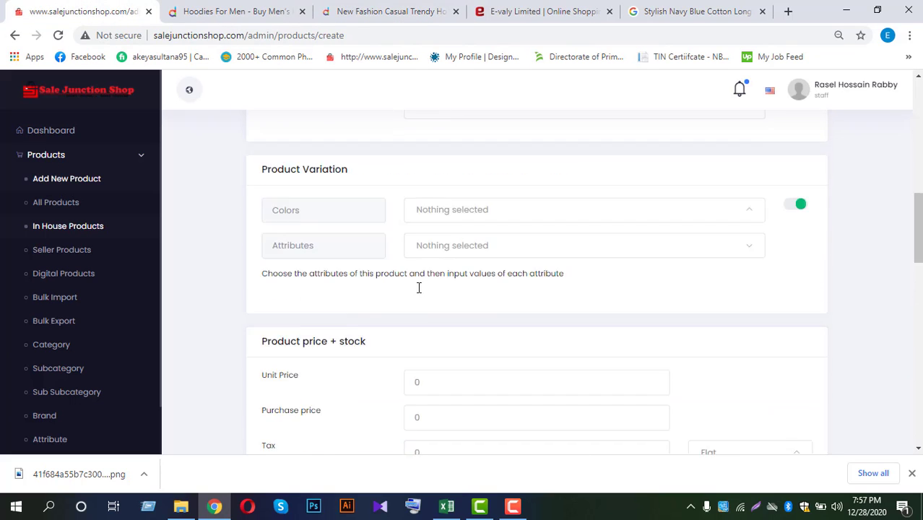
scroll(919, 160, "up", 4)
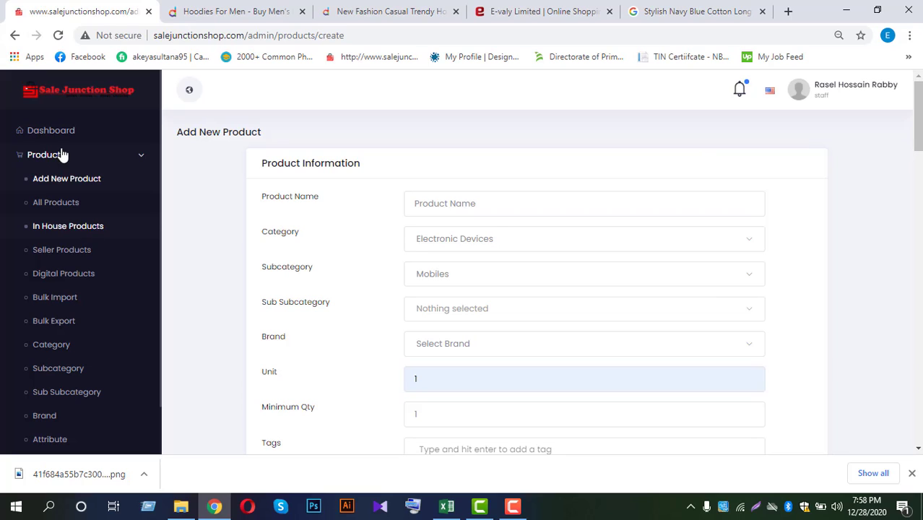
left_click(75, 183)
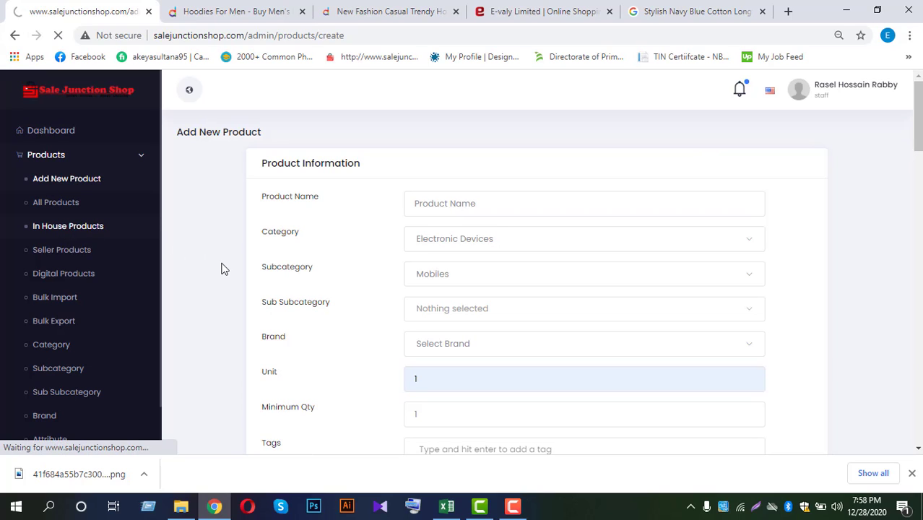
left_click(433, 206)
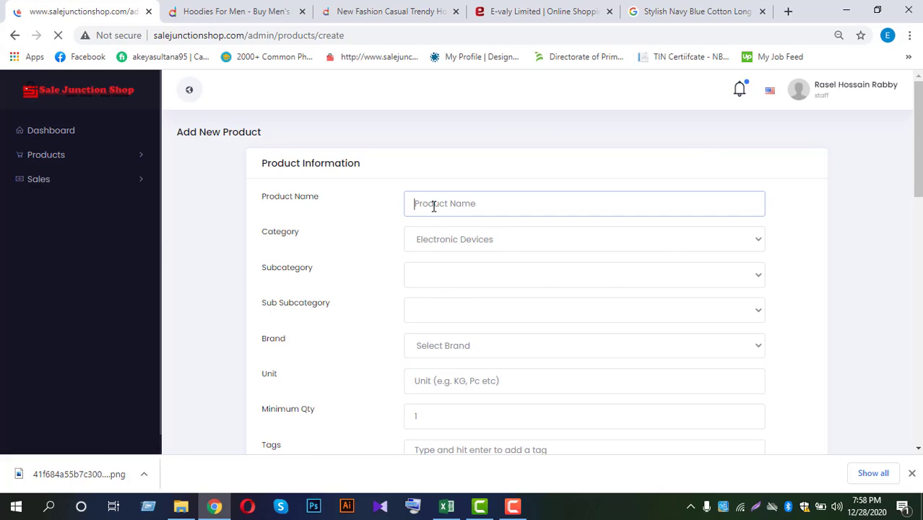
key("ctrl+v")
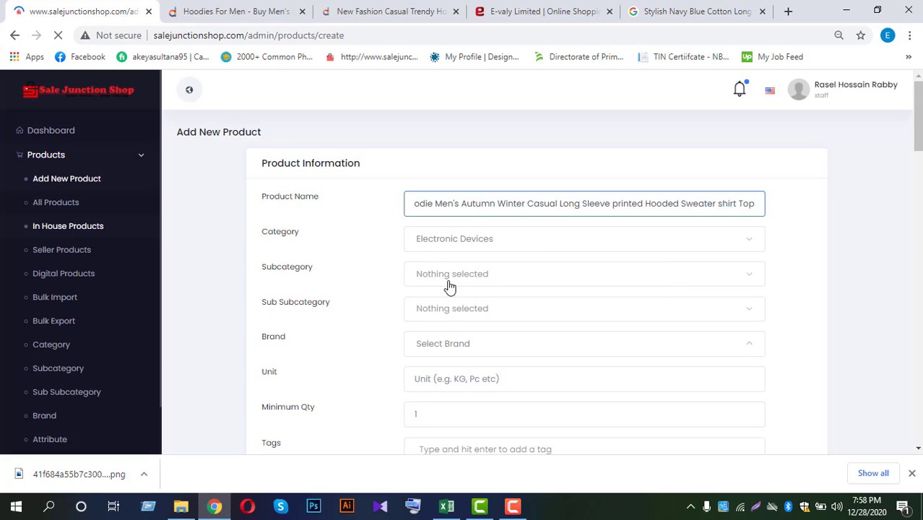
Step: Set the product's category to Men's Fashion and its subcategory to Hoodies & Sweatshirts
left_click(444, 247)
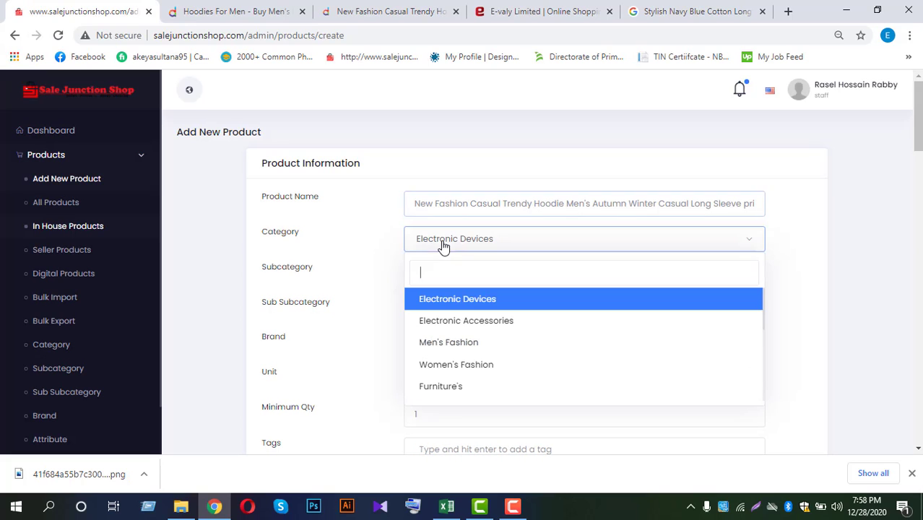
left_click(437, 343)
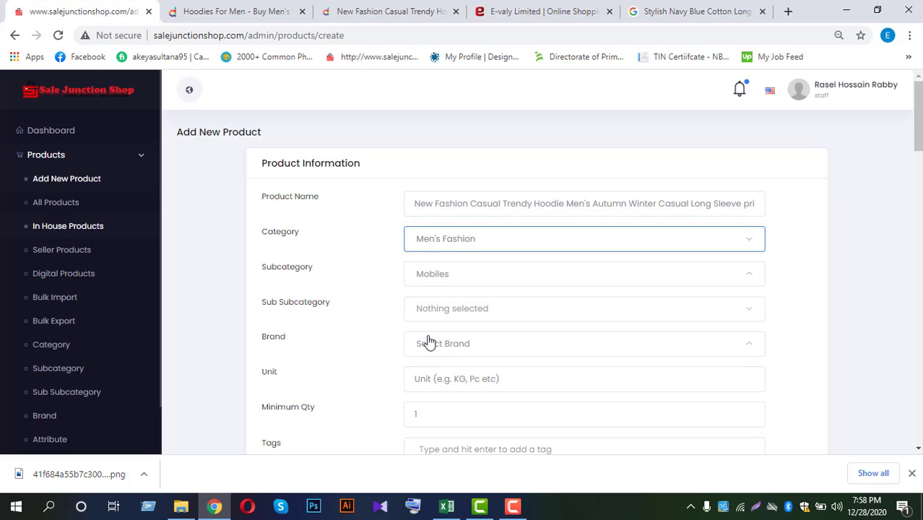
left_click(436, 279)
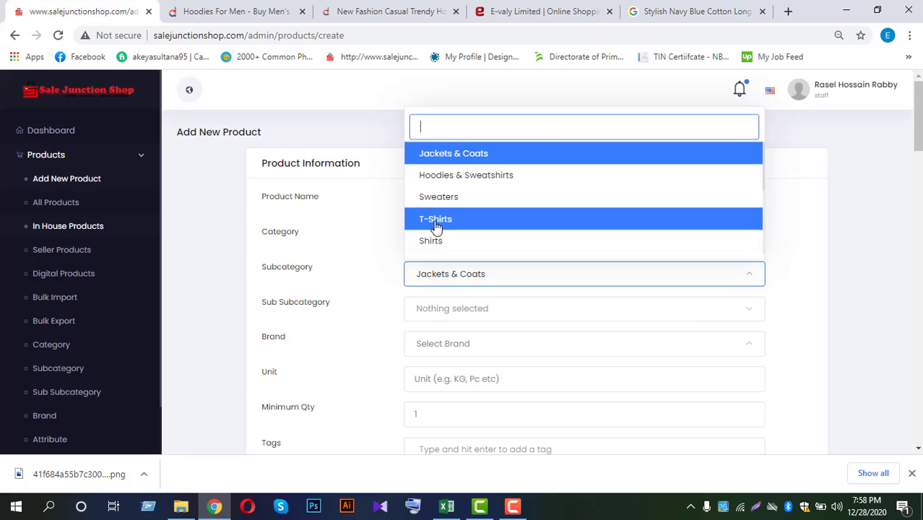
left_click(451, 177)
Step: Set the product's unit to 1
left_click(348, 321)
scroll(350, 322, "down", 2)
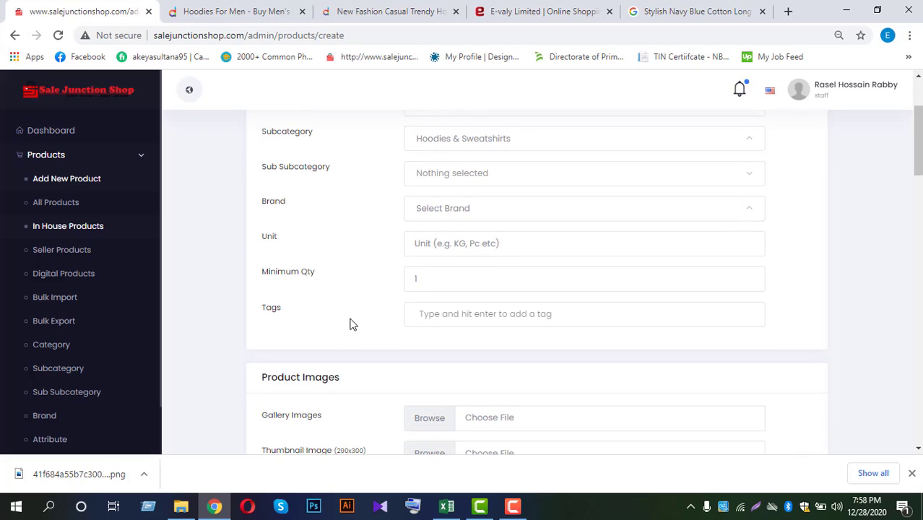
left_click(420, 241)
left_click(430, 278)
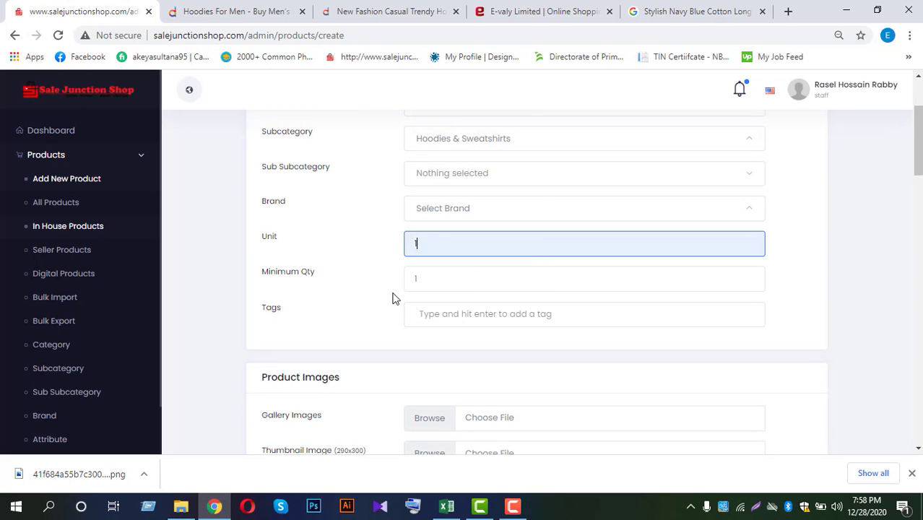
Step: Paste the copied hoodie title as the meta title in the SEO meta tags section
scroll(390, 318, "down", 5)
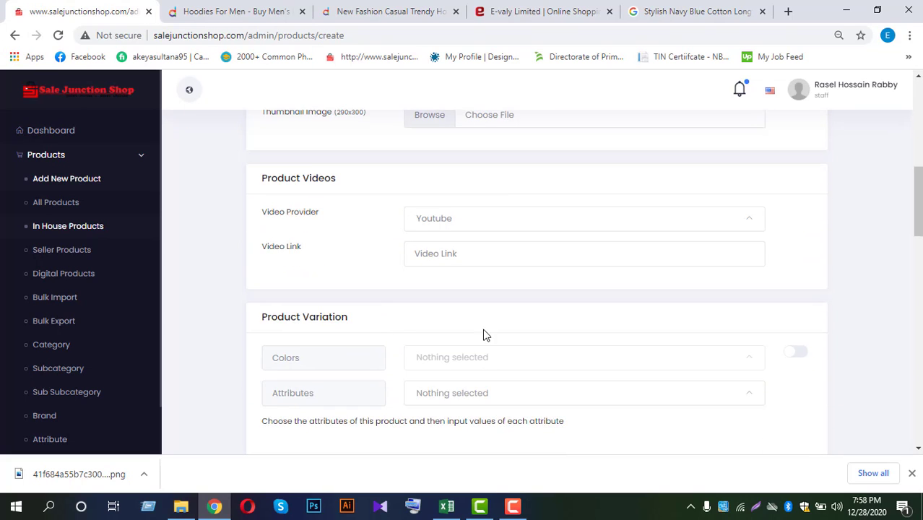
scroll(366, 153, "up", 6)
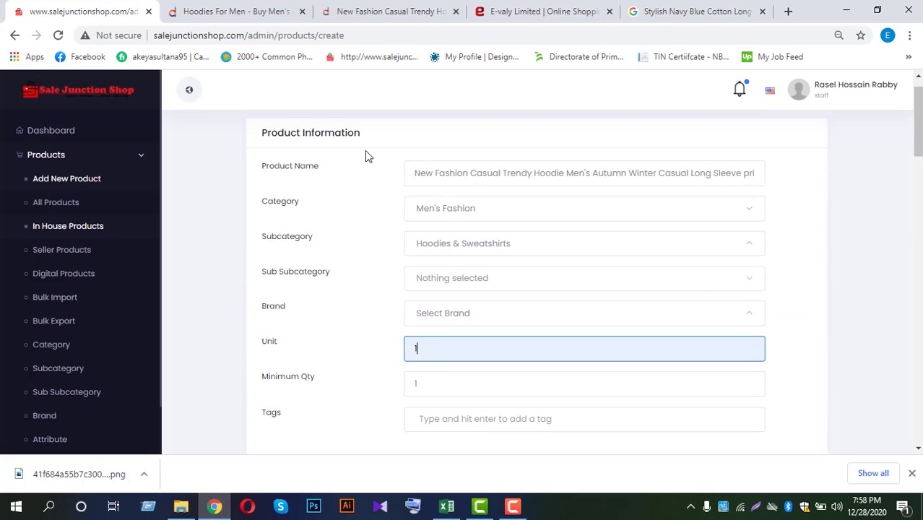
left_click_drag(913, 152, 918, 434)
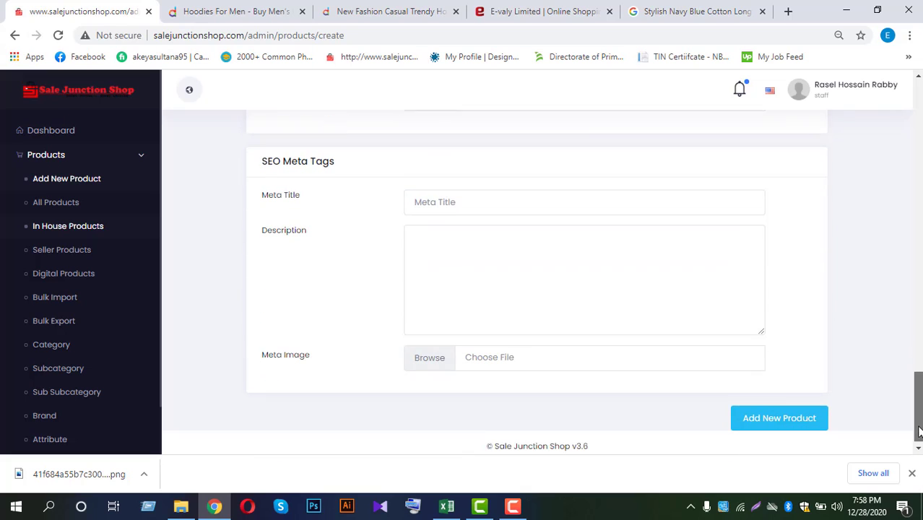
left_click(434, 193)
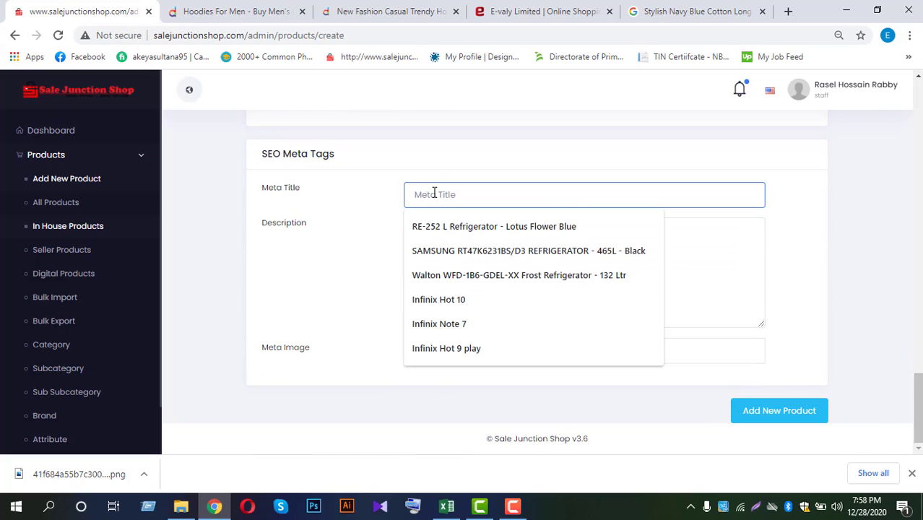
key("ctrl+v")
left_click(383, 298)
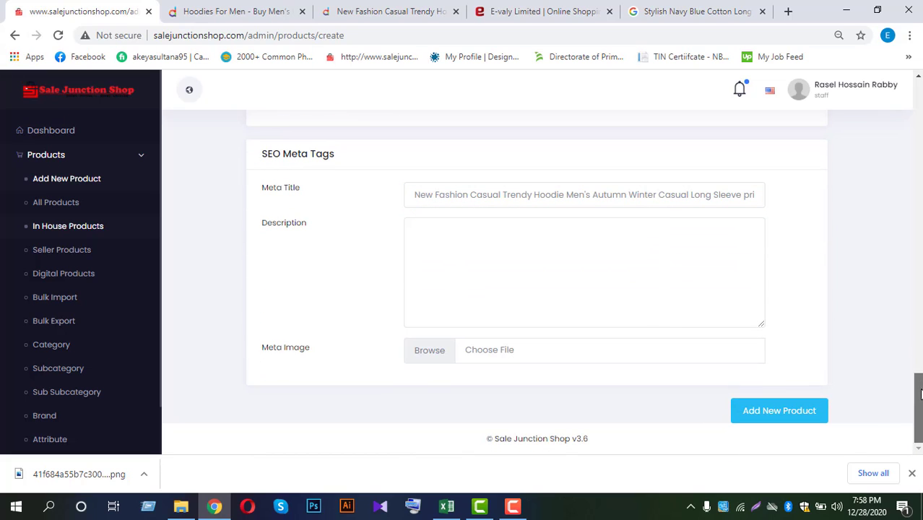
Step: Upload the black hoodie image 41f684a55b7c3003bb6c4f72af660eb4 from the t shirt folder inside Documents > mobile for the product's gallery images
left_click_drag(919, 394, 917, 148)
scroll(645, 251, "up", 4)
scroll(607, 247, "down", 4)
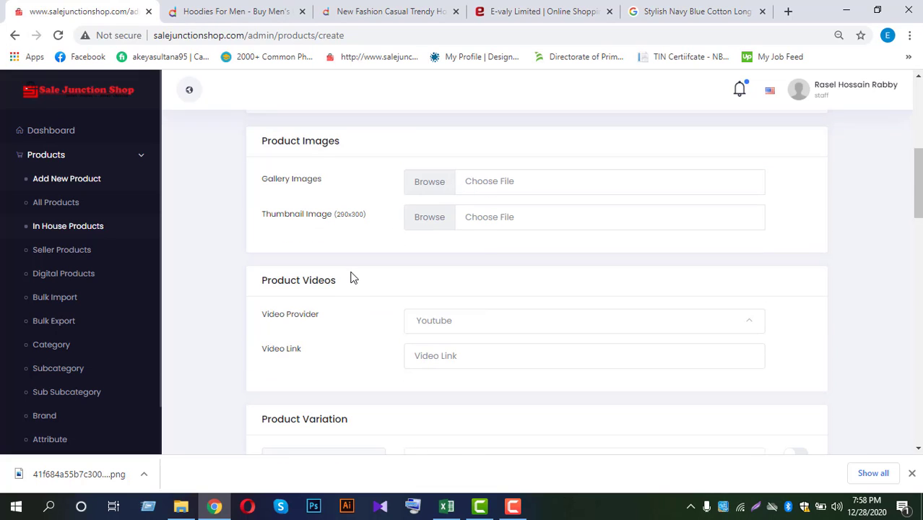
left_click(298, 215)
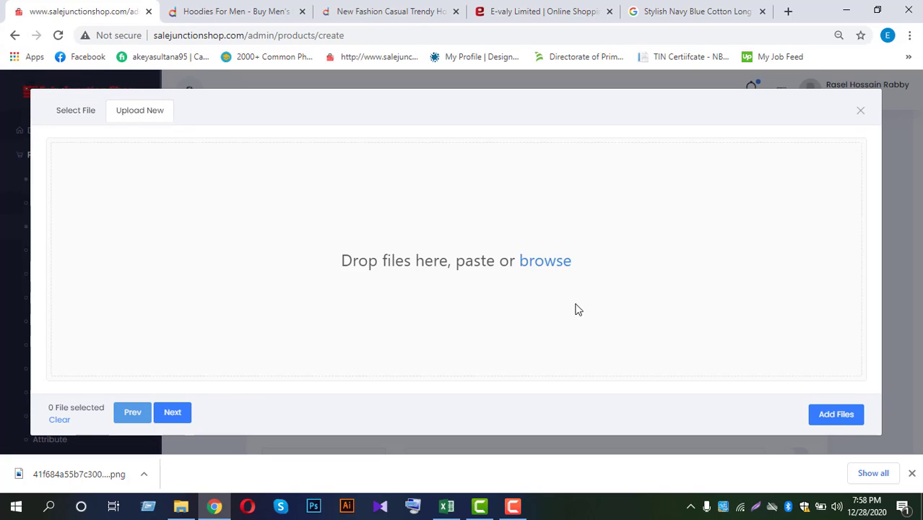
left_click(172, 227)
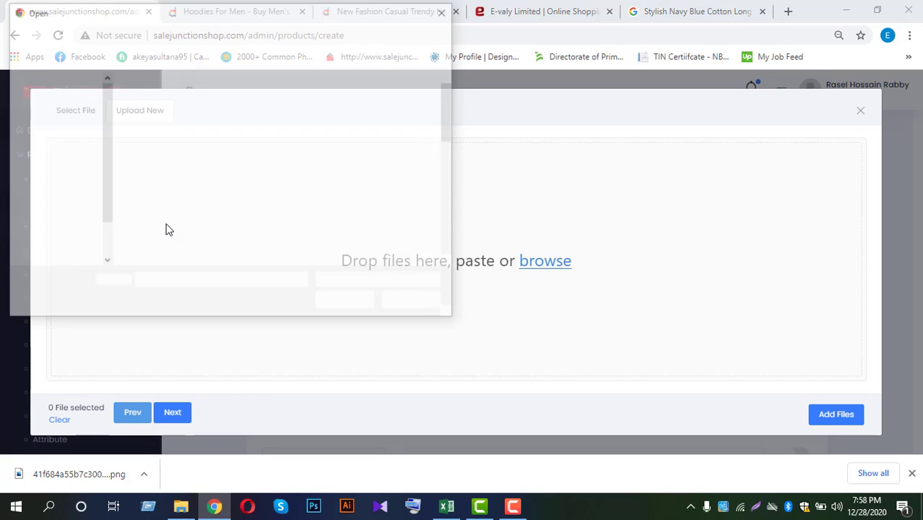
scroll(180, 207, "down", 5)
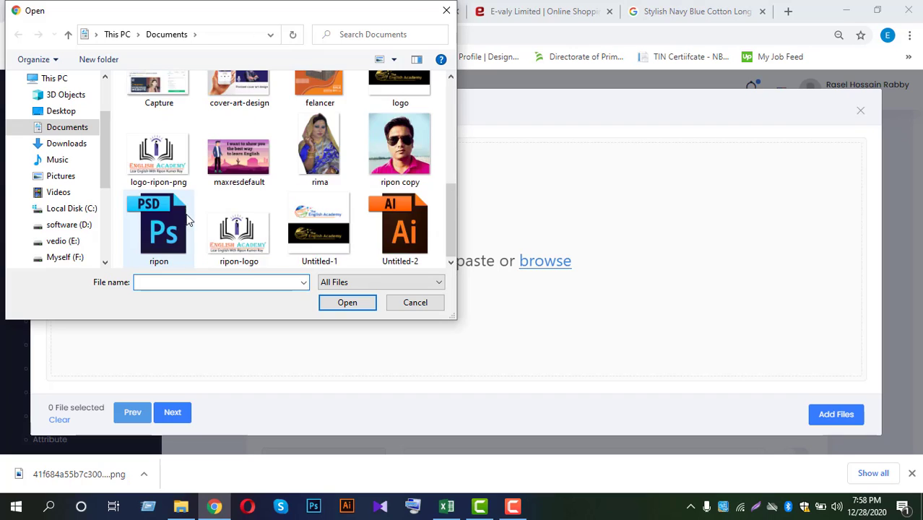
scroll(186, 210, "up", 4)
double_click(315, 130)
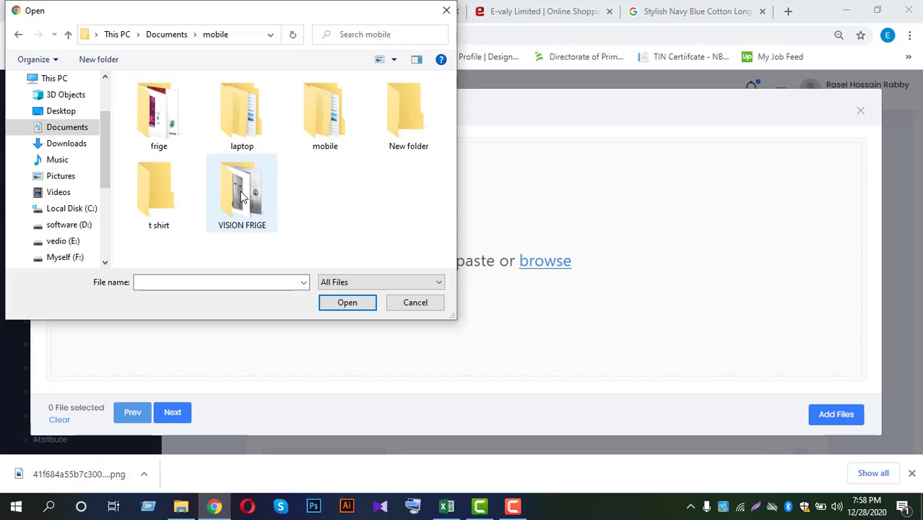
double_click(174, 199)
scroll(302, 226, "down", 5)
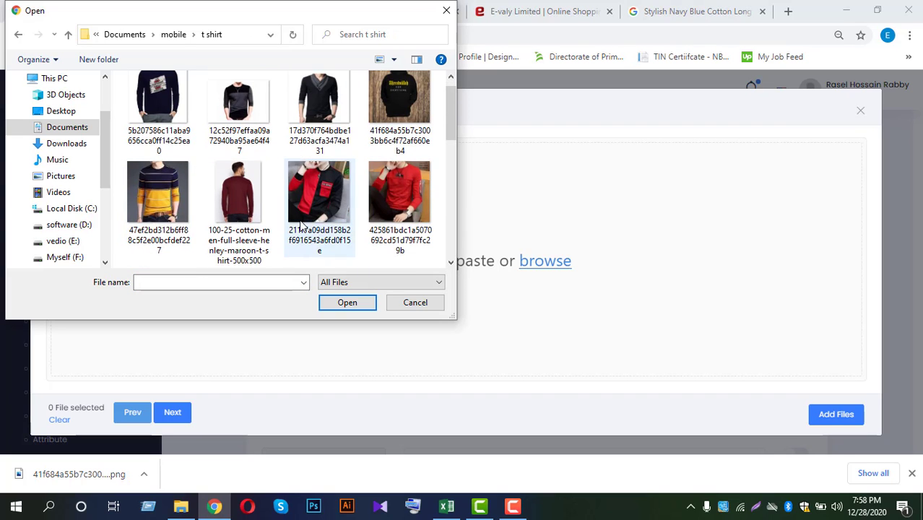
scroll(302, 226, "up", 5)
left_click(396, 115)
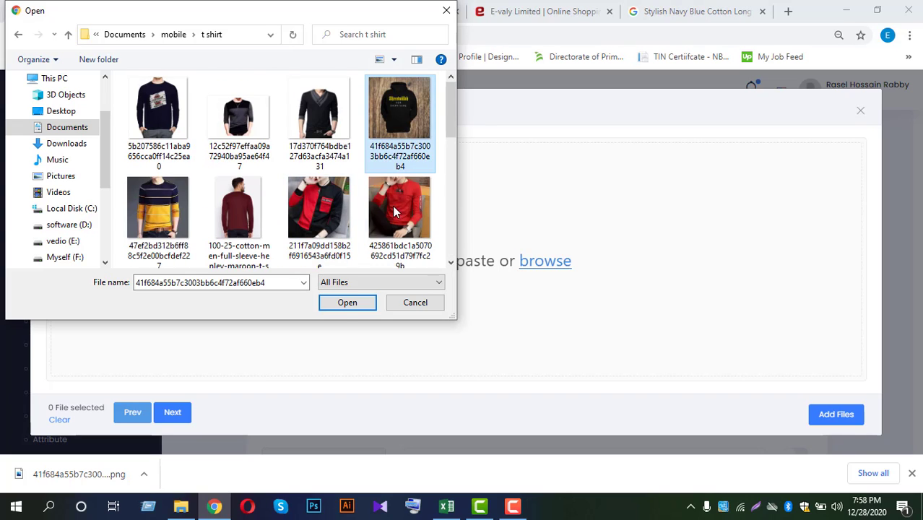
left_click(347, 302)
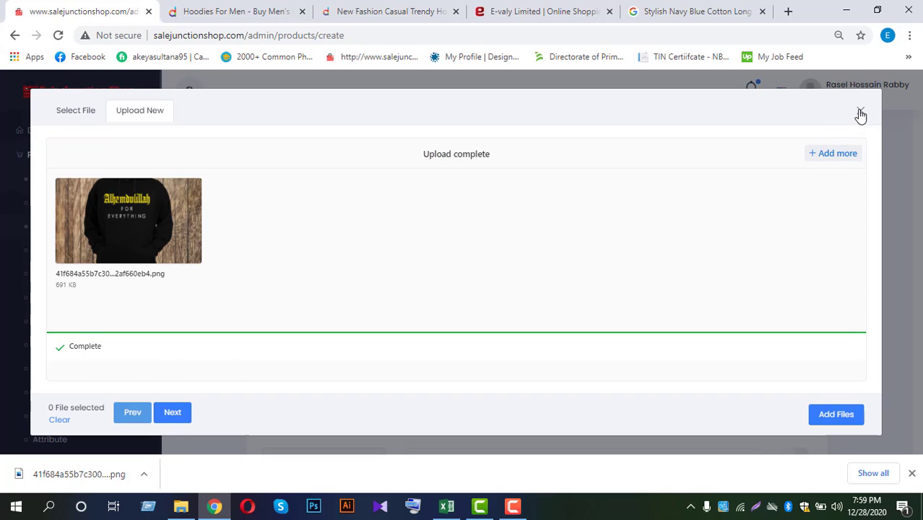
Step: Add the uploaded black hoodie image as both the product's gallery image and its thumbnail image
left_click(860, 112)
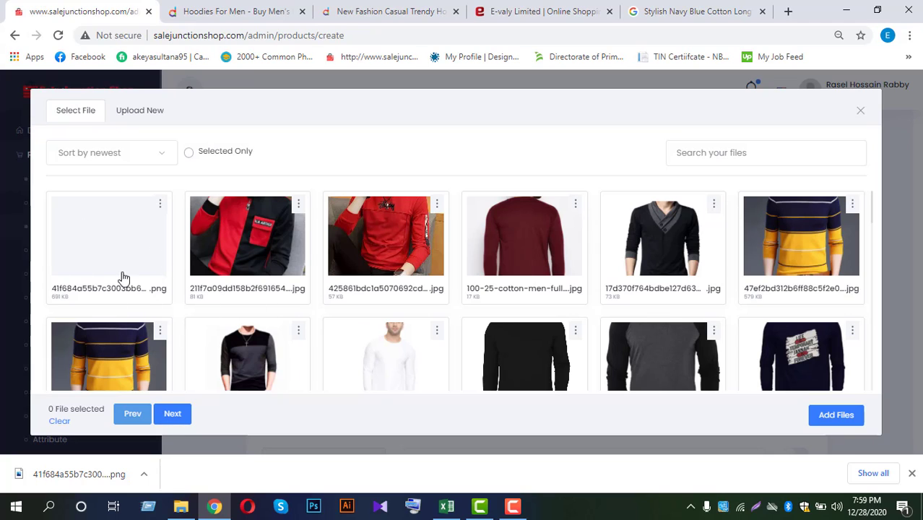
left_click(125, 250)
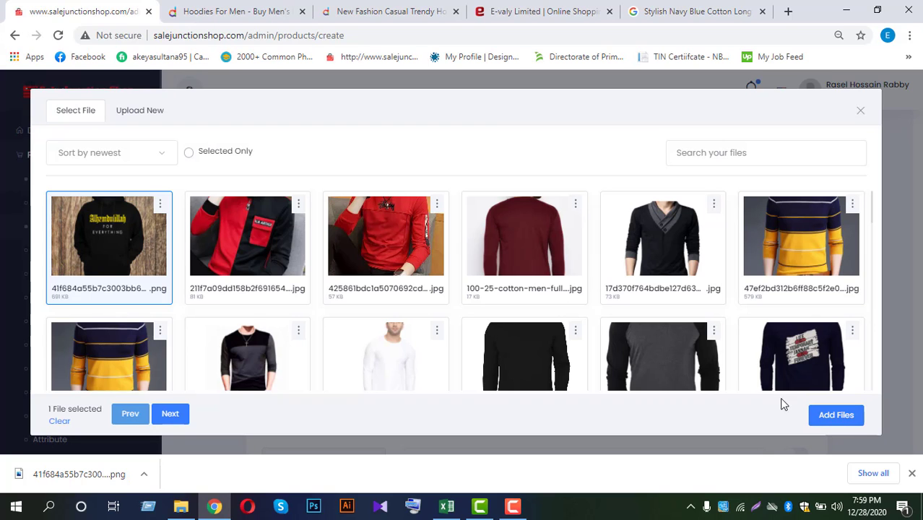
left_click(836, 416)
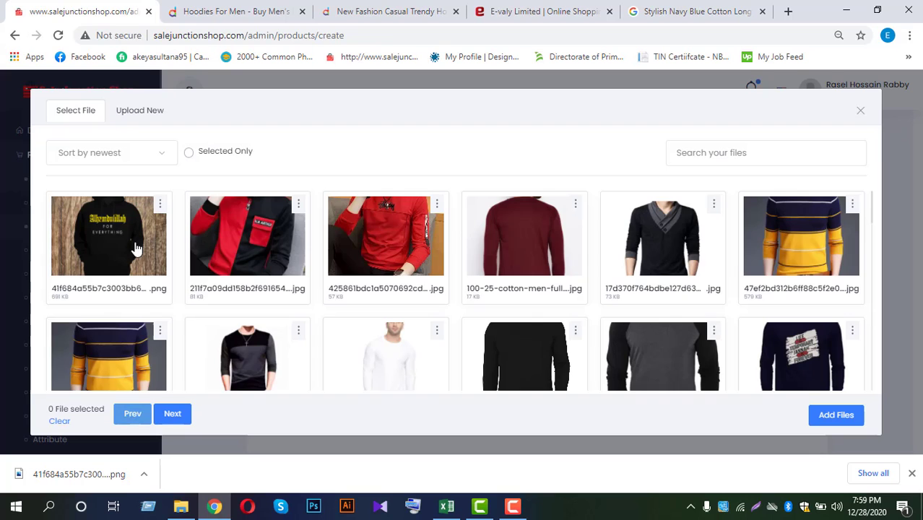
left_click(133, 247)
left_click(836, 414)
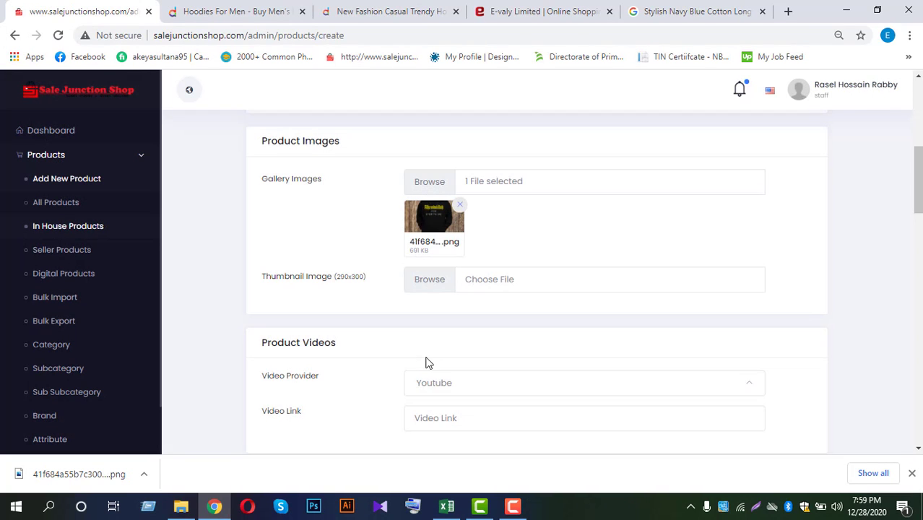
Step: Enable color variations for the product and select Black as its color
scroll(425, 357, "down", 4)
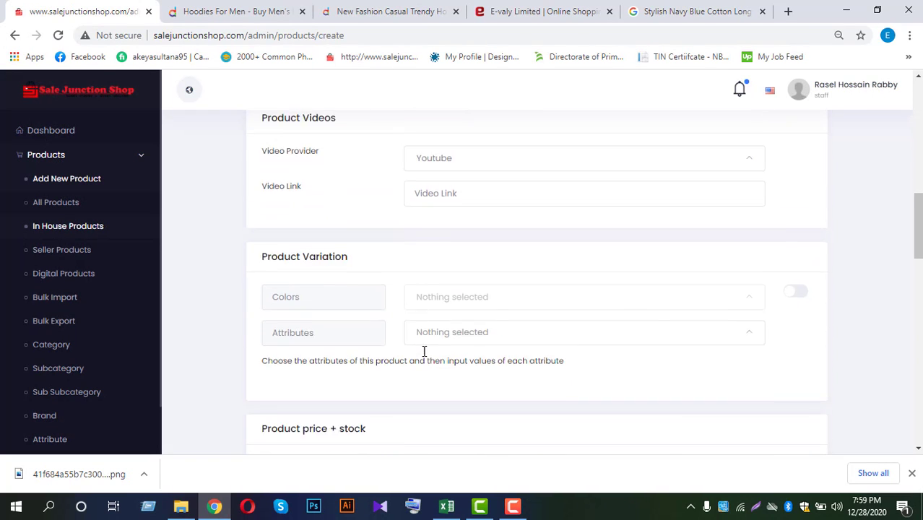
left_click(797, 239)
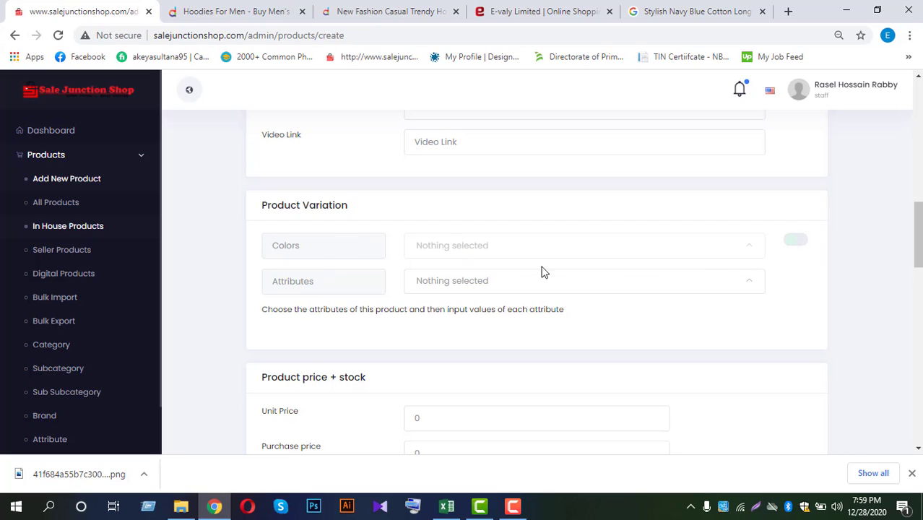
left_click(449, 249)
type("b")
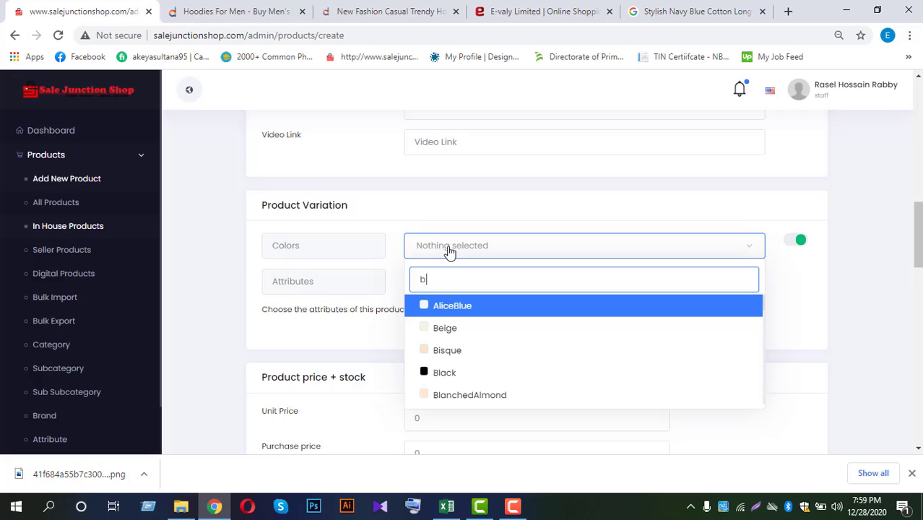
left_click(431, 372)
left_click(470, 224)
scroll(408, 285, "down", 2)
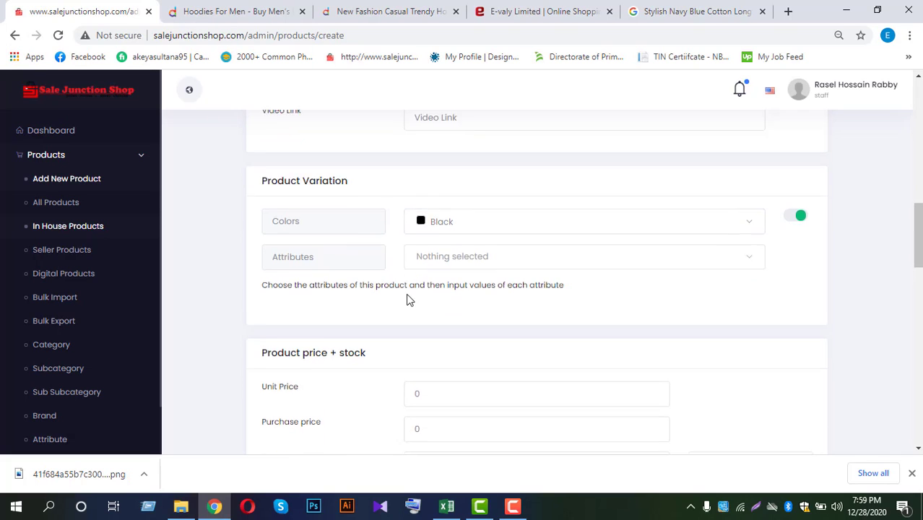
Step: Check the hoodie's price on the Daraz listing, and set the product's unit price and purchase price to 530
left_click(374, 16)
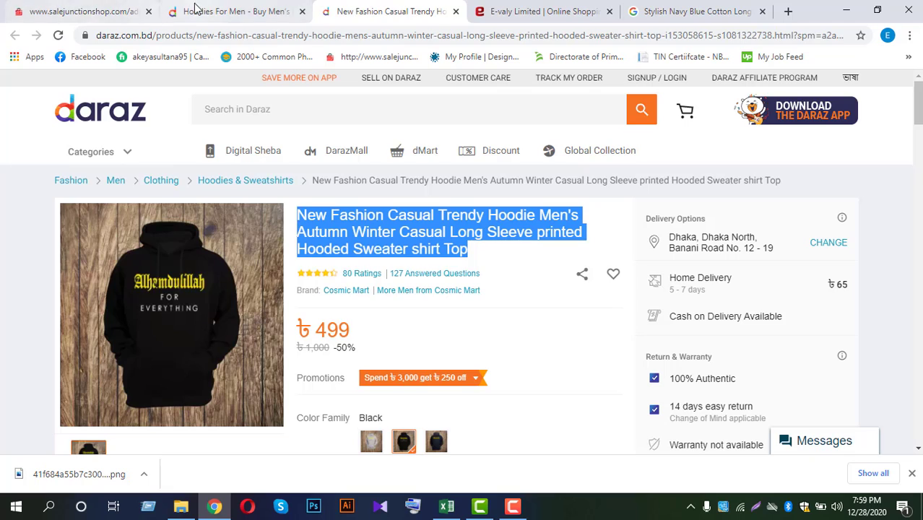
left_click(85, 10)
double_click(436, 281)
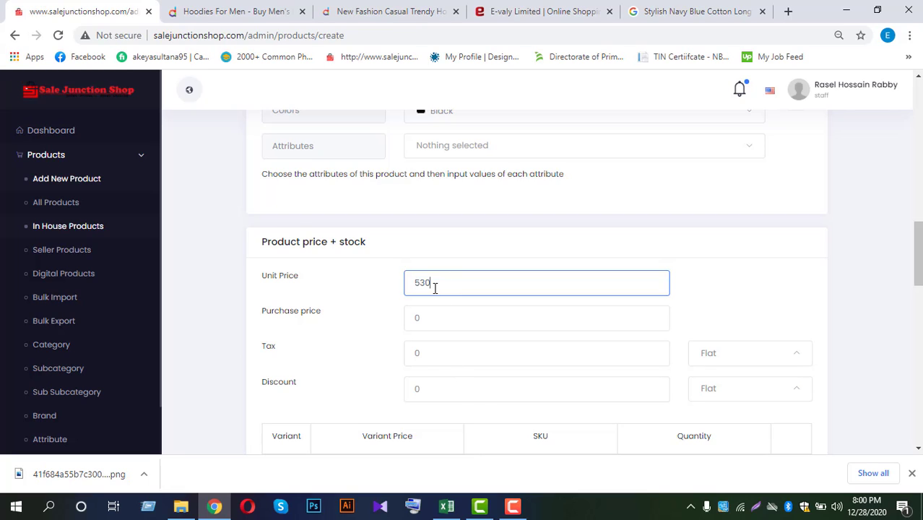
left_click(436, 310)
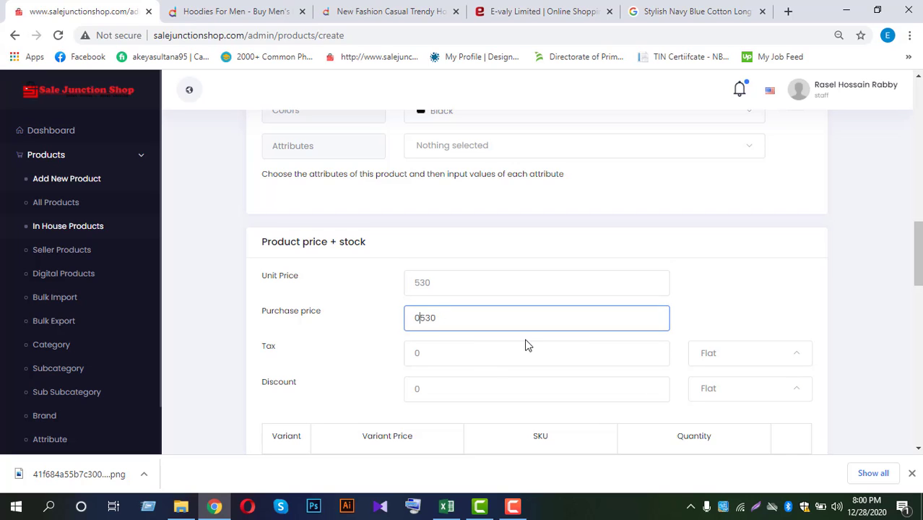
scroll(453, 345, "down", 3)
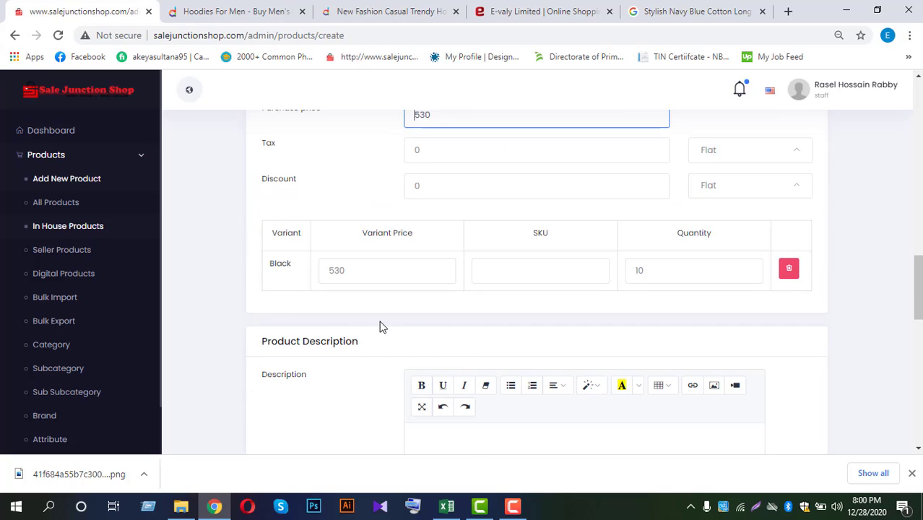
Step: Copy the hoodie's details from the Daraz listing, from the Product details heading through the What's in the box line
scroll(381, 326, "down", 4)
left_click(378, 10)
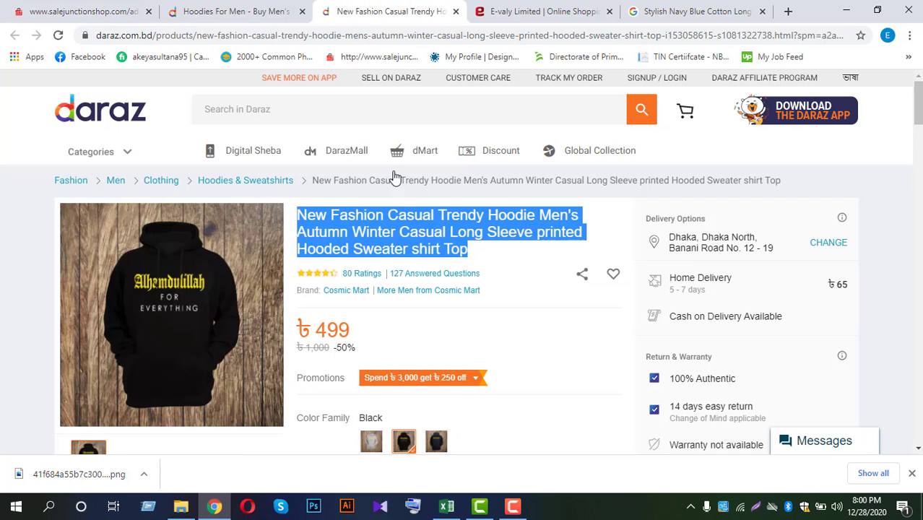
scroll(319, 274, "down", 6)
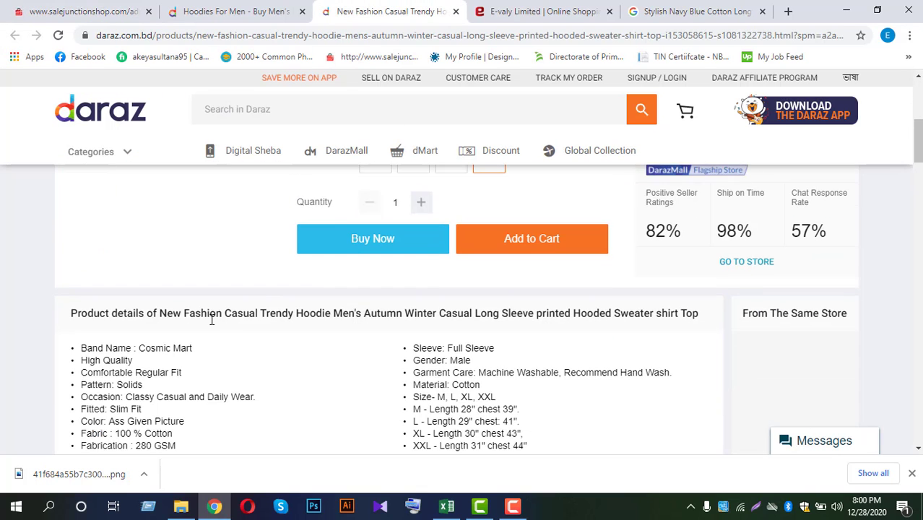
scroll(83, 321, "up", 1)
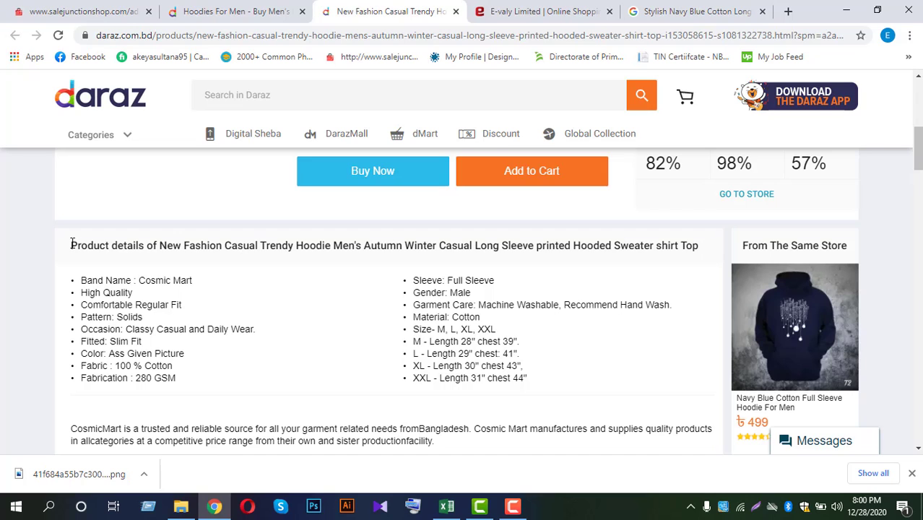
left_click_drag(73, 244, 675, 196)
scroll(543, 348, "up", 3)
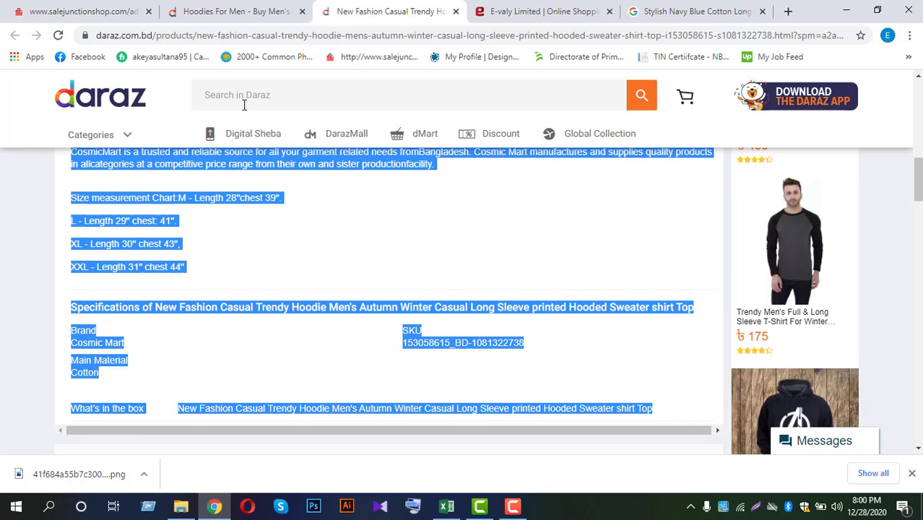
Step: Paste the copied Daraz details into the product description in the Sale Junction Shop form
left_click(108, 11)
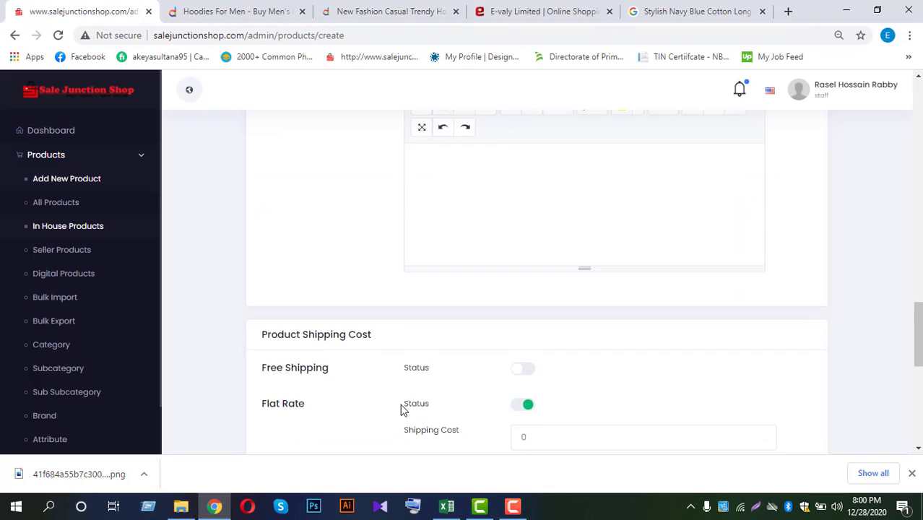
scroll(405, 401, "up", 1)
left_click(466, 274)
key("ctrl+v")
Step: Paste the same copied details as the meta description in the SEO meta tags section
scroll(470, 369, "down", 2)
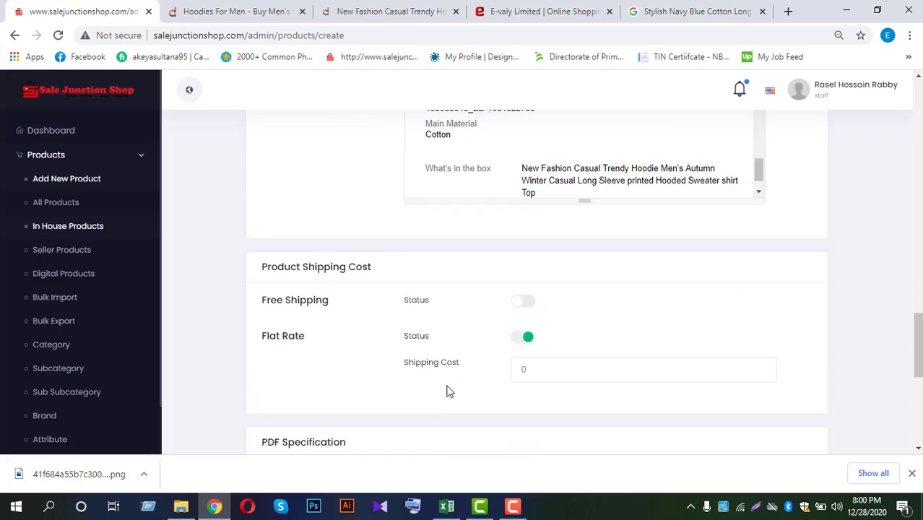
scroll(446, 391, "down", 4)
scroll(445, 382, "down", 1)
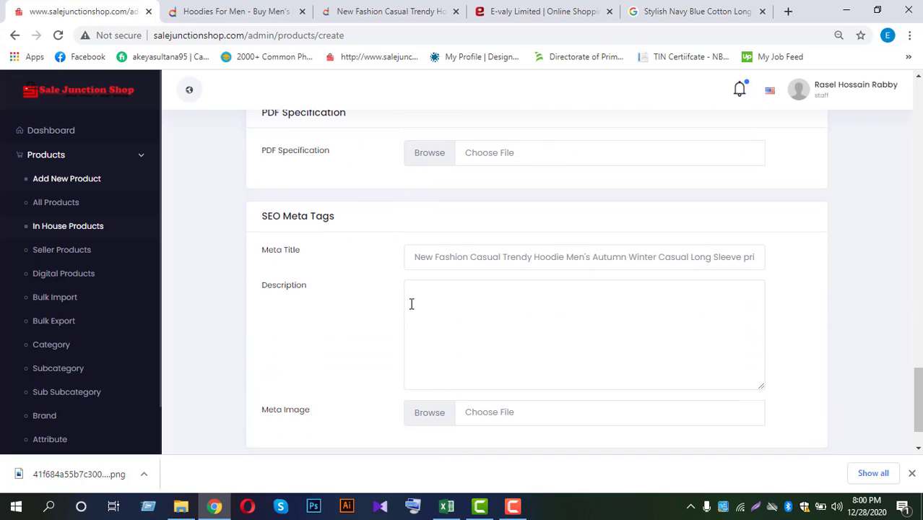
left_click(457, 321)
key("ctrl+v")
scroll(374, 362, "up", 3)
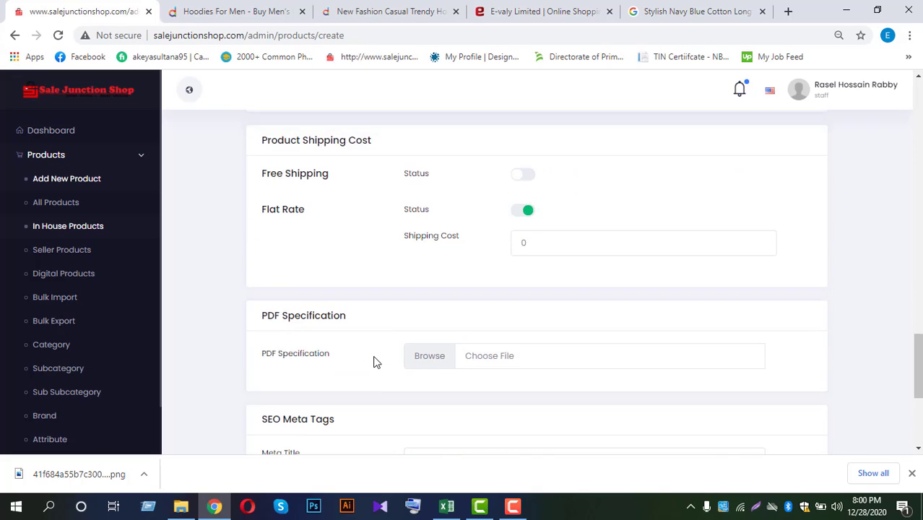
scroll(374, 362, "down", 4)
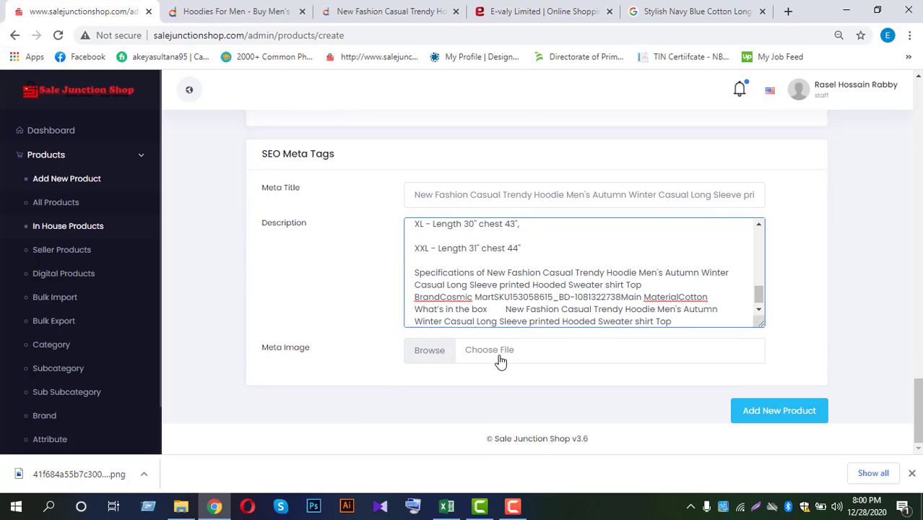
Step: Set the uploaded black hoodie image as the meta image and submit the new product
left_click(462, 369)
left_click(426, 351)
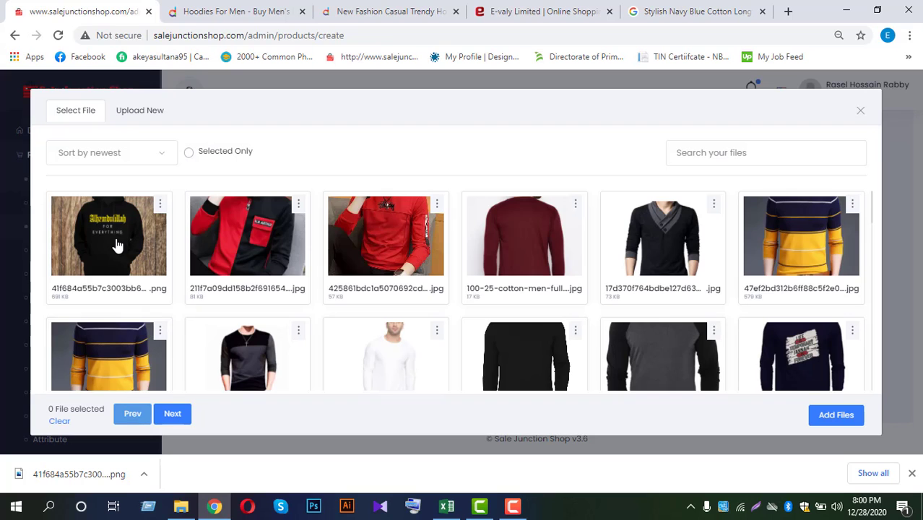
left_click(148, 266)
left_click(835, 415)
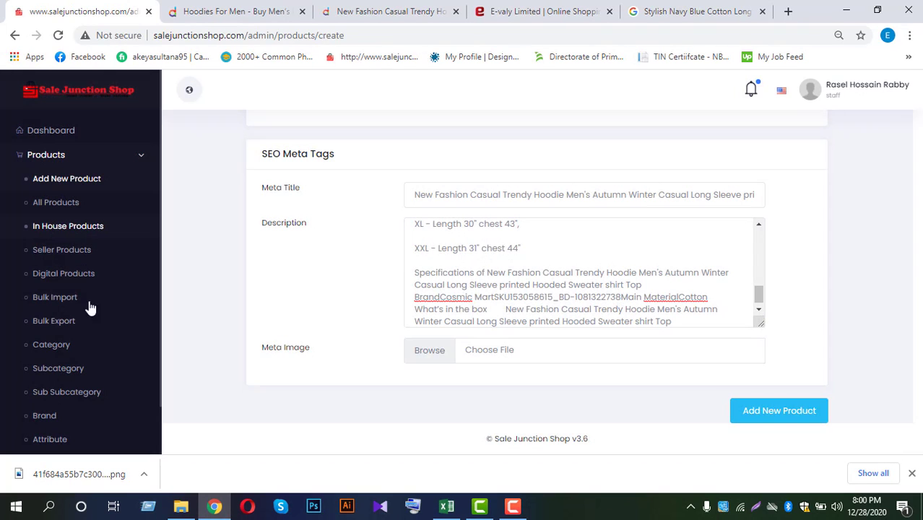
scroll(438, 372, "down", 1)
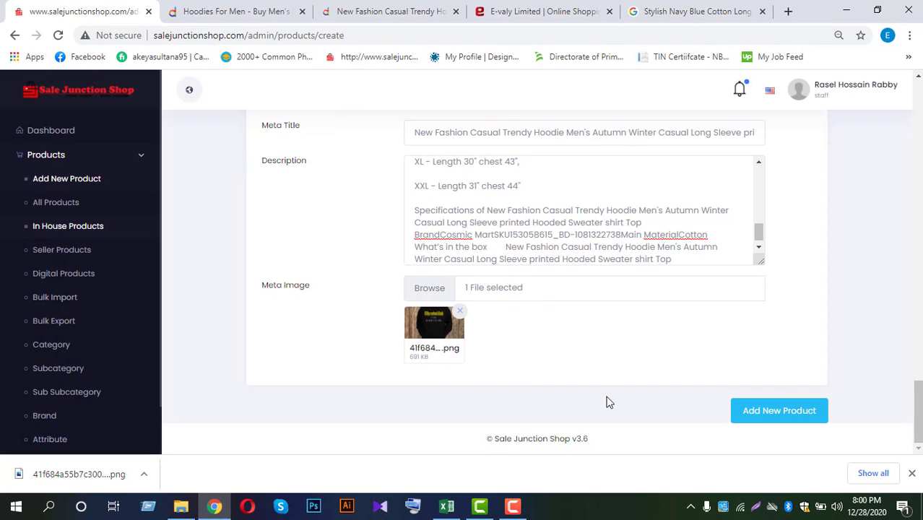
left_click(779, 412)
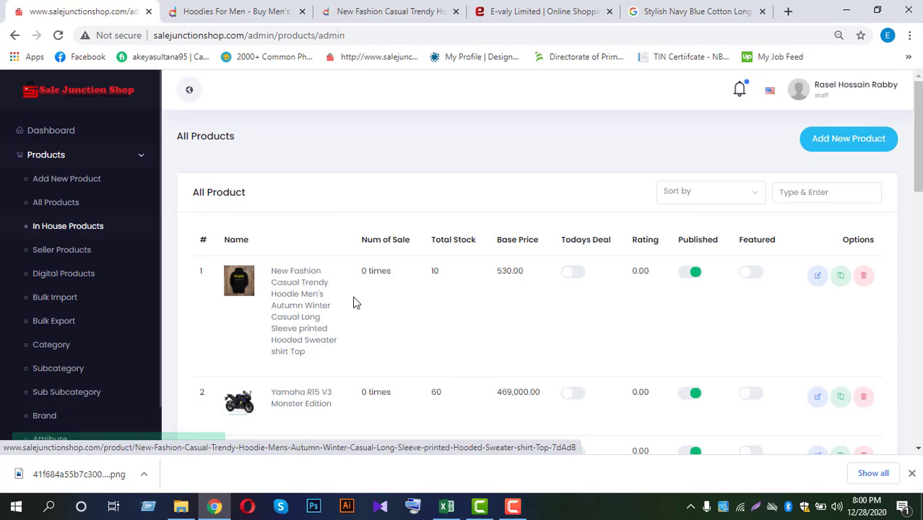
Step: Open the newly added hoodie's shop page in a new browser tab to check the listing
right_click(300, 287)
left_click(334, 291)
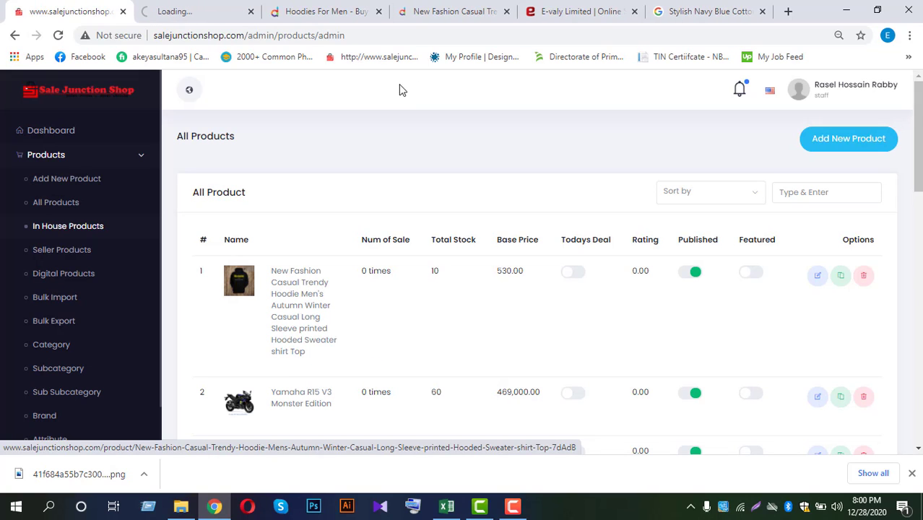
left_click(181, 8)
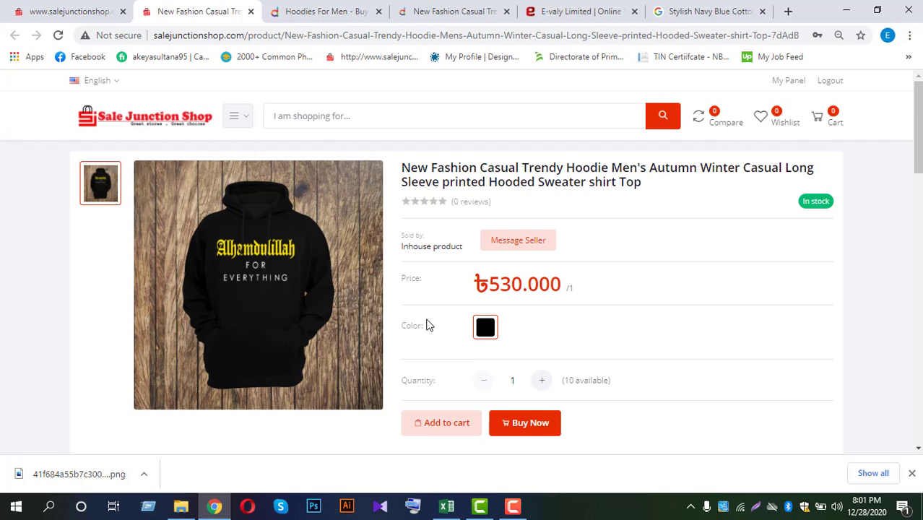
Step: Review the new hoodie's shop page and close its browser tab
scroll(425, 322, "down", 3)
scroll(426, 318, "down", 2)
scroll(426, 321, "up", 5)
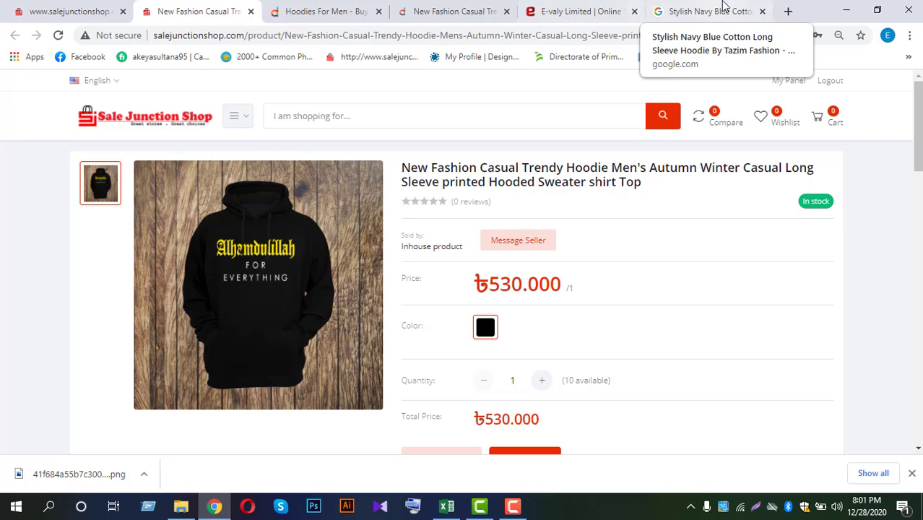
left_click(250, 11)
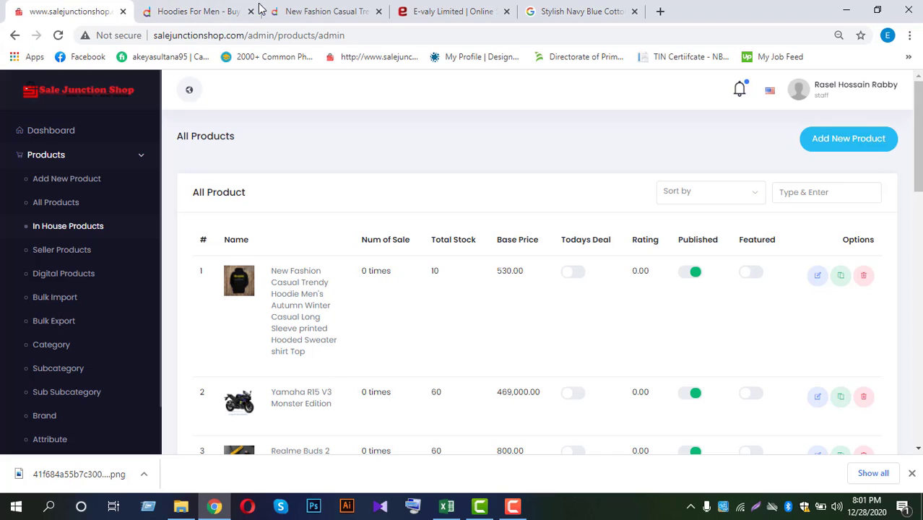
Step: Close the hoodie image preview in the Google Images results and the hoodie's Daraz product page
left_click(528, 12)
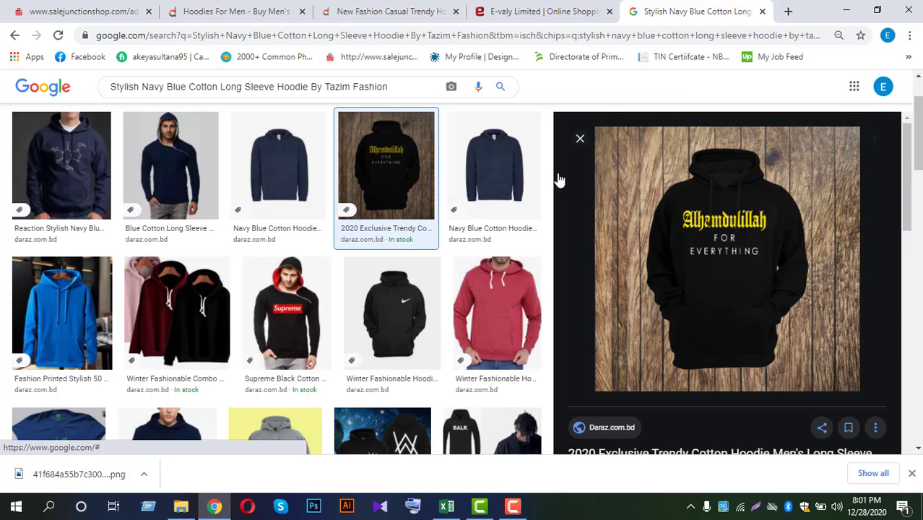
left_click(580, 139)
left_click(47, 6)
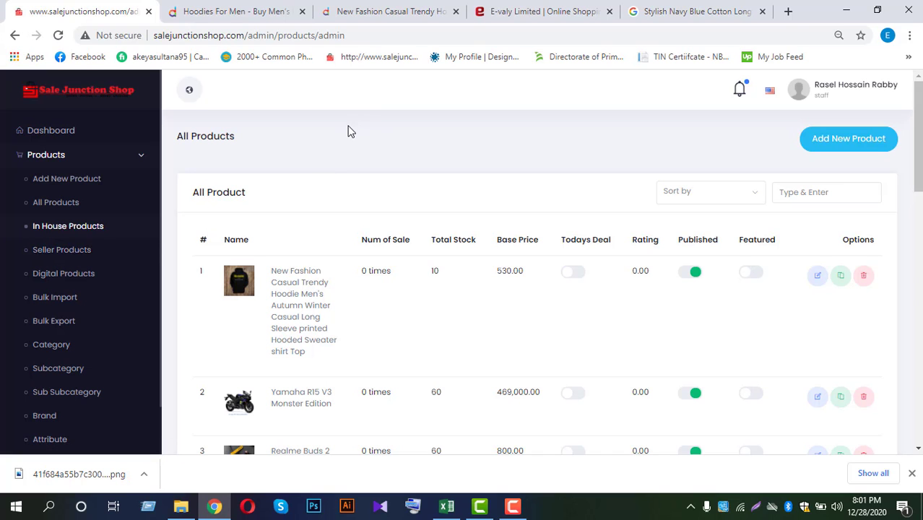
left_click(339, 11)
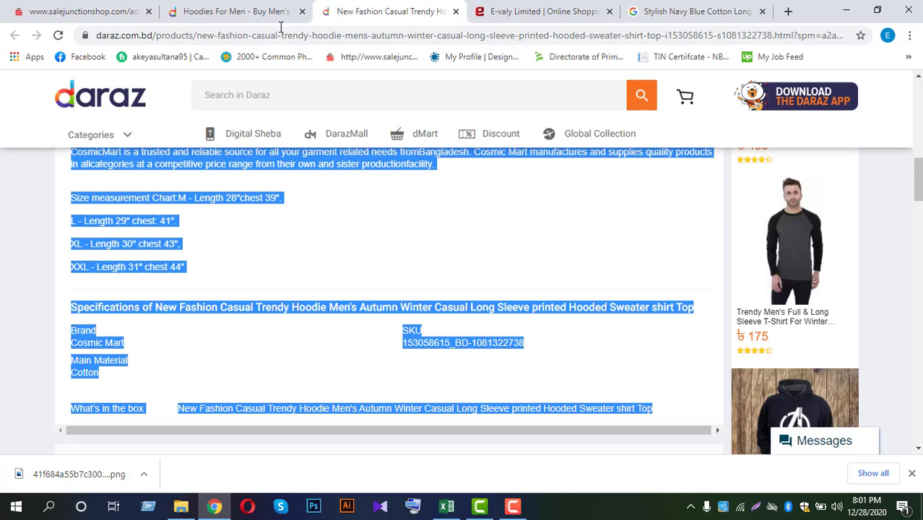
left_click(278, 14)
left_click(456, 12)
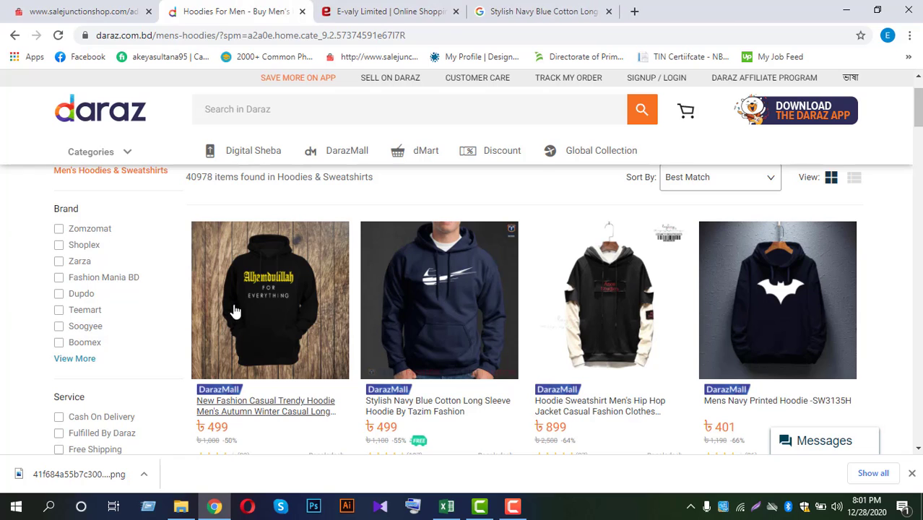
Step: Go to the Daraz homepage and look through its product categories, including Electronic Accessories and Men's Fashion
scroll(87, 307, "up", 1)
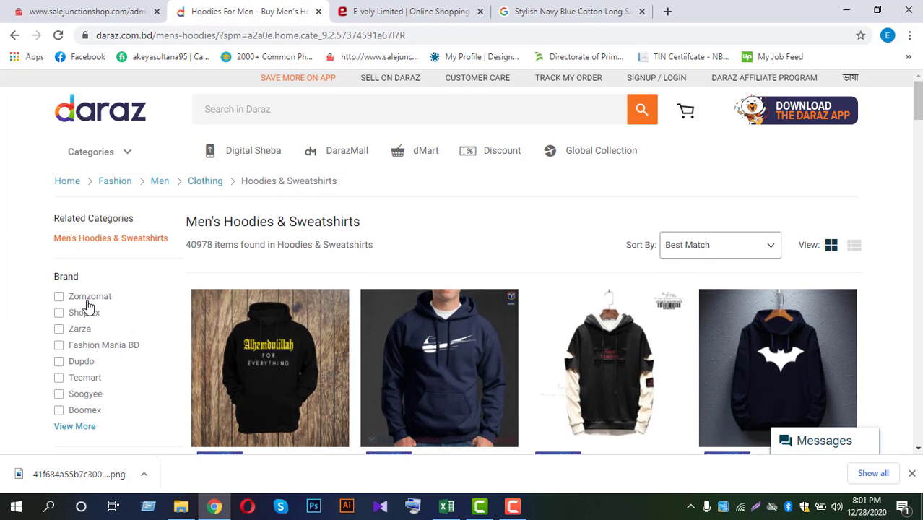
left_click(78, 181)
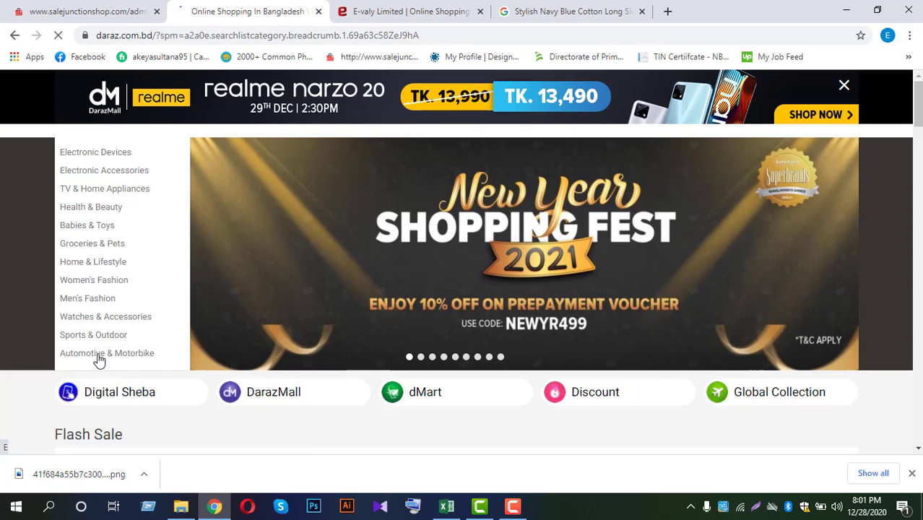
mouse_move(105, 230)
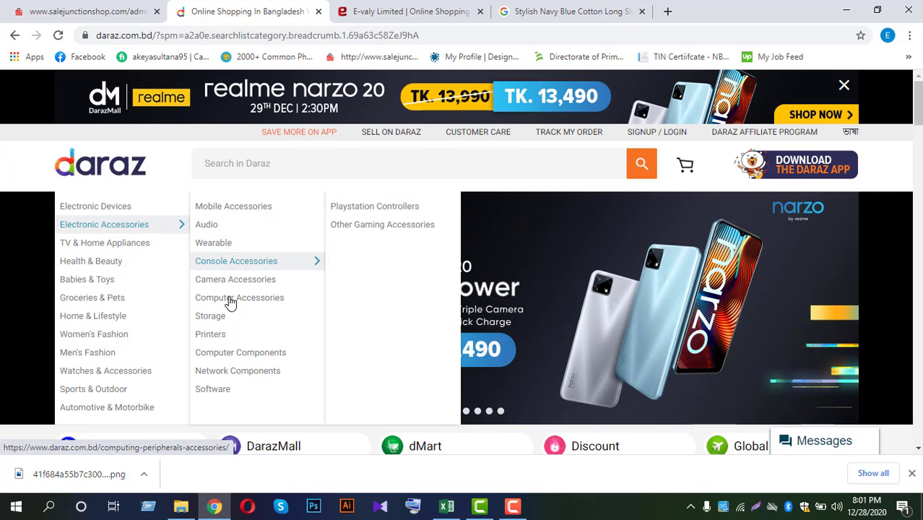
mouse_move(227, 355)
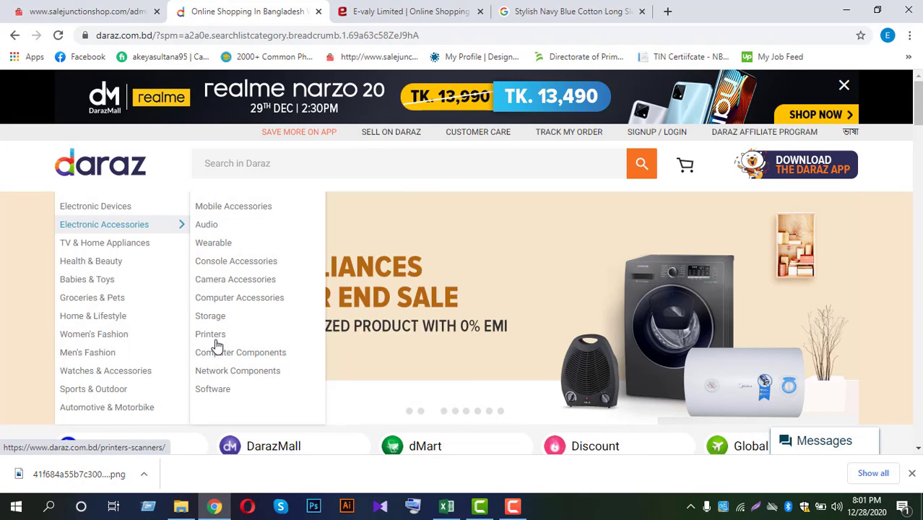
scroll(186, 367, "down", 1)
scroll(204, 352, "down", 1)
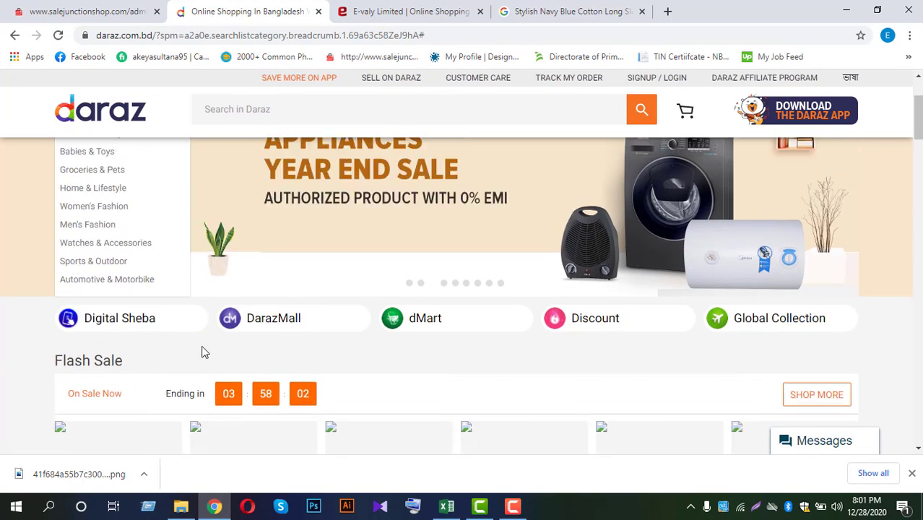
scroll(144, 361, "down", 2)
scroll(144, 358, "up", 4)
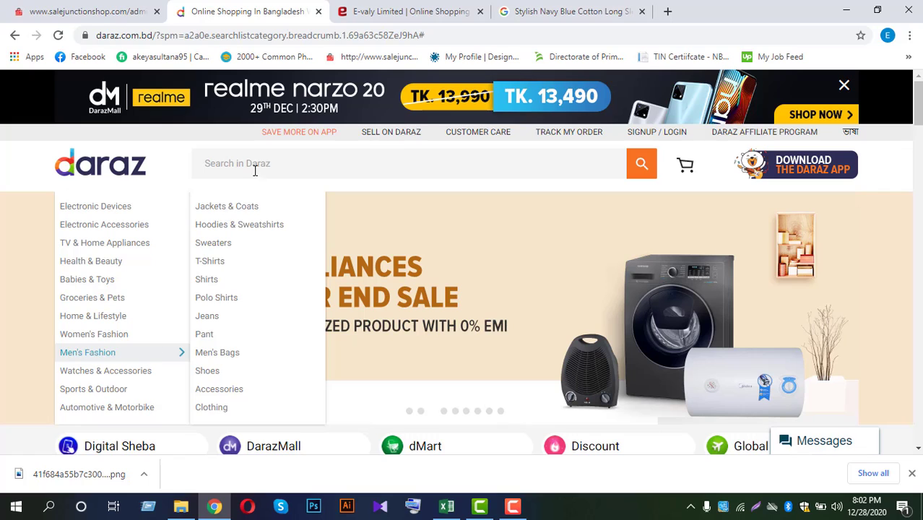
Step: Search Daraz for "refregerator" from the search history and look over the results and filters
left_click(333, 173)
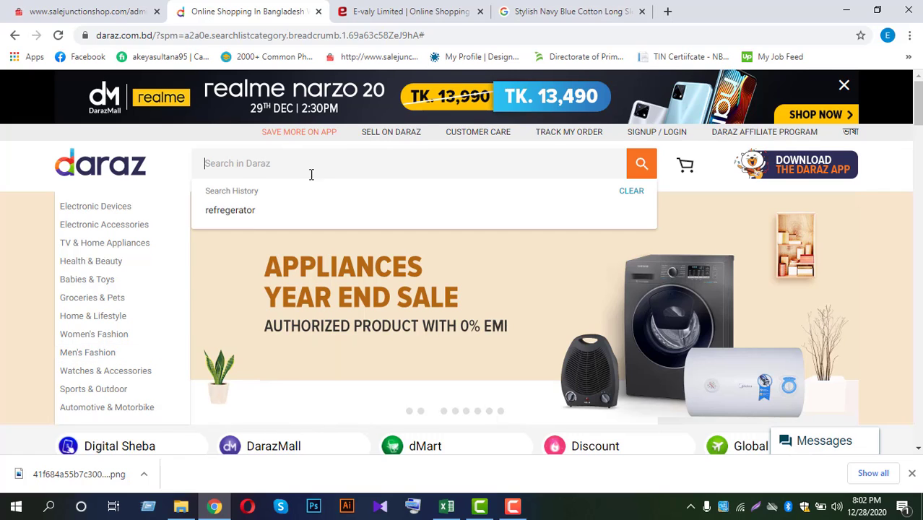
left_click(250, 213)
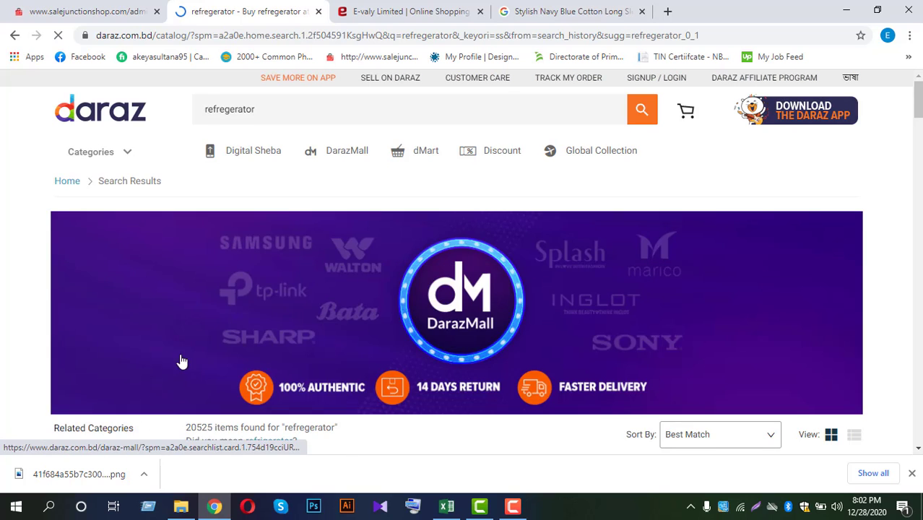
scroll(181, 360, "down", 4)
scroll(136, 386, "down", 3)
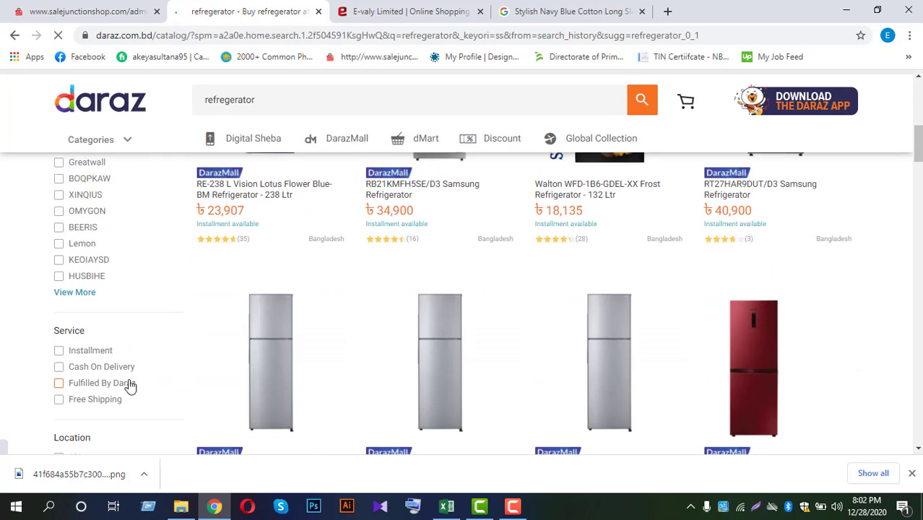
scroll(107, 372, "down", 2)
scroll(106, 374, "up", 3)
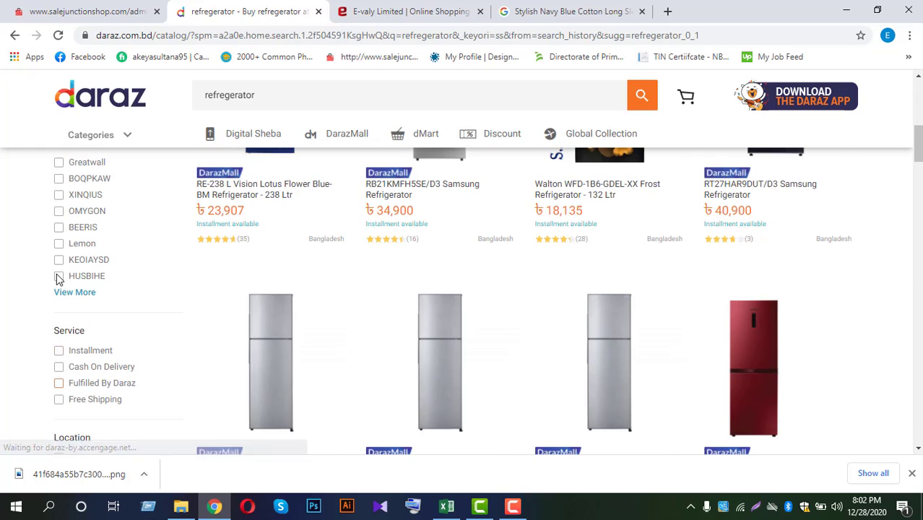
scroll(80, 314, "up", 4)
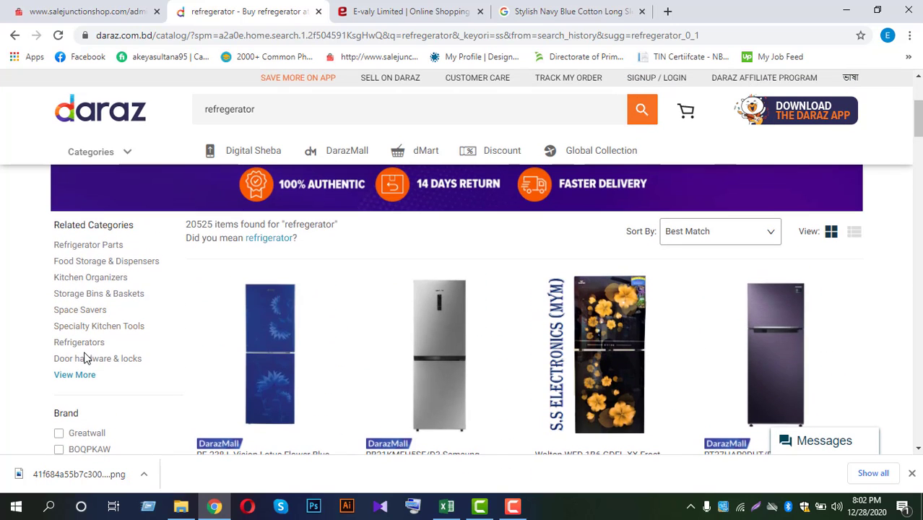
Step: Narrow the Daraz results to the Refrigerators category and the Vigo brand
left_click(83, 343)
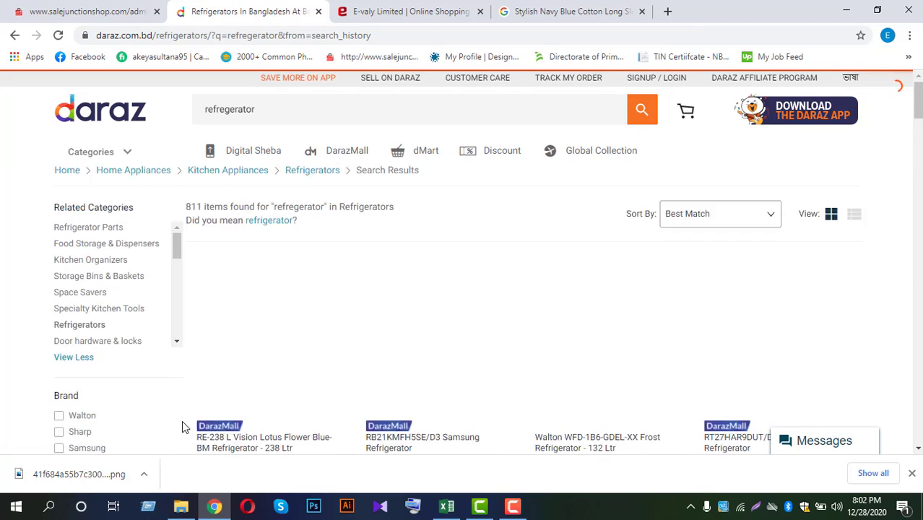
scroll(182, 419, "down", 3)
scroll(185, 423, "down", 1)
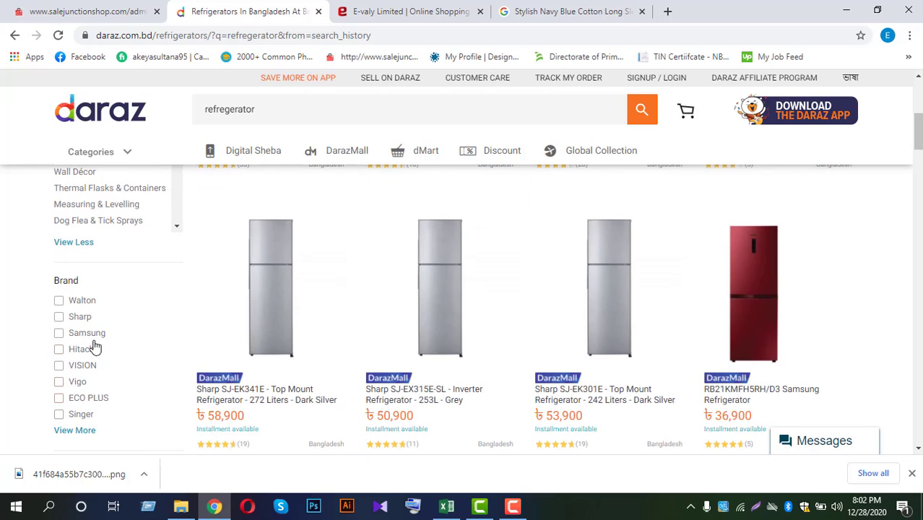
left_click(59, 383)
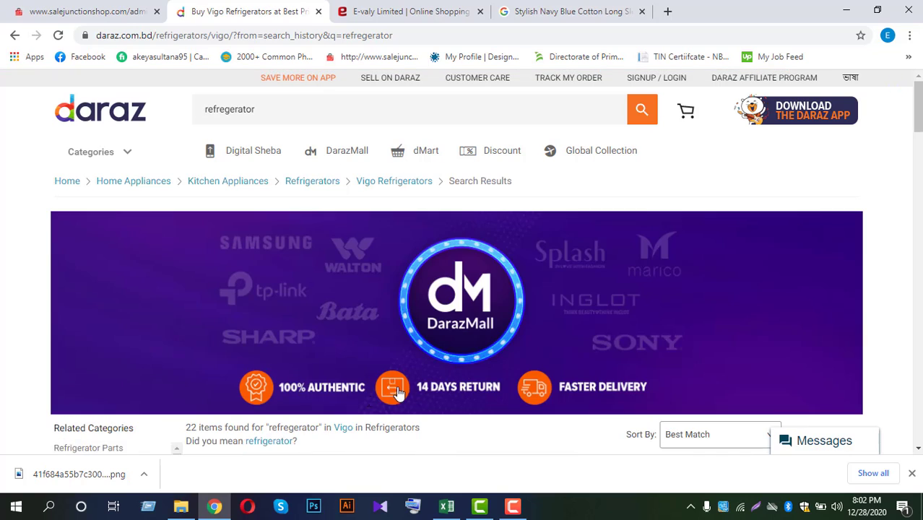
Step: Open the VIGO Refrigerator RE 238 L Lotus Flower Blue listing in a new browser tab and switch to it
scroll(377, 373, "down", 5)
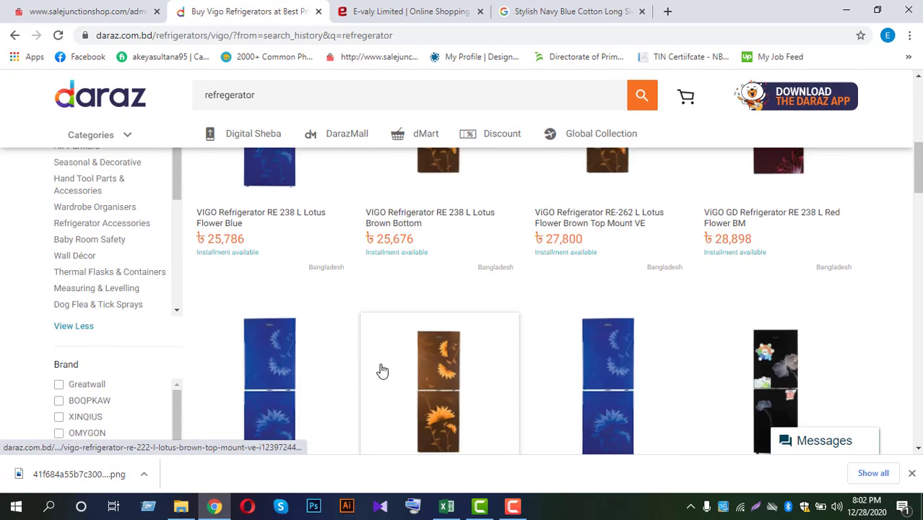
scroll(381, 371, "up", 2)
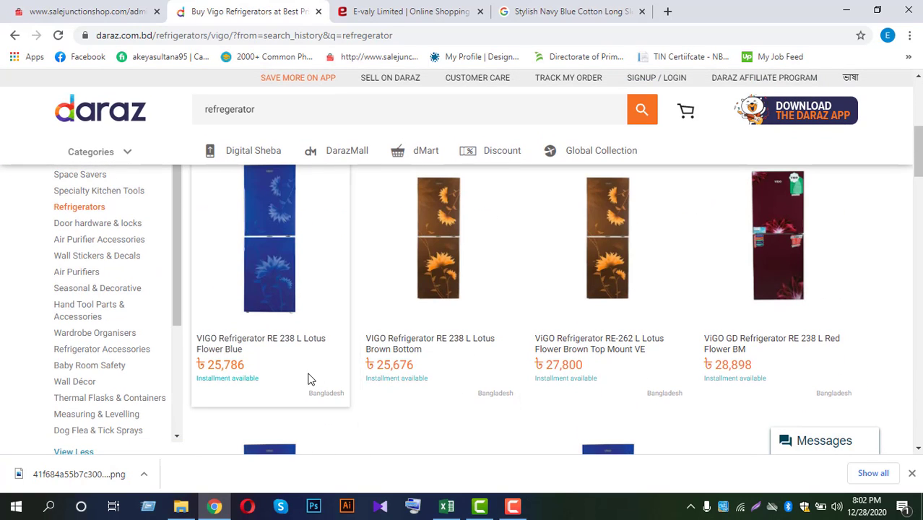
scroll(305, 377, "up", 1)
scroll(297, 384, "down", 1)
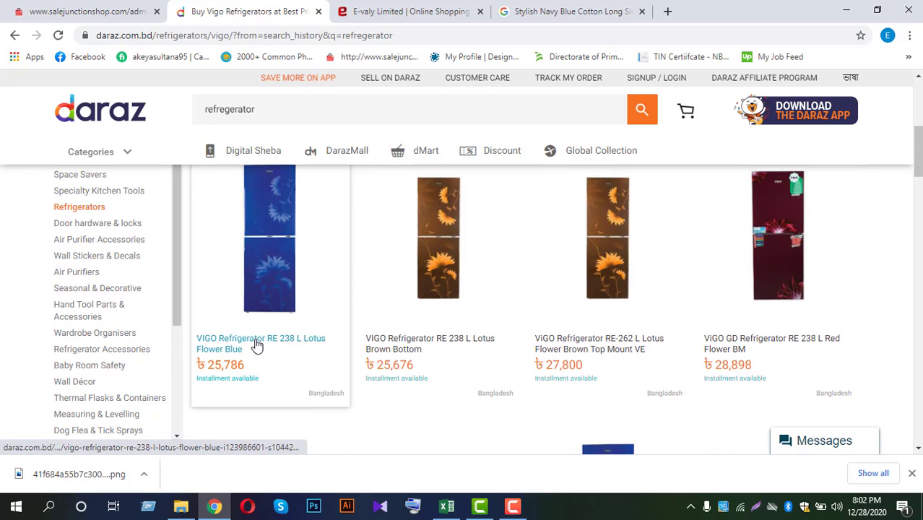
right_click(257, 345)
left_click(305, 351)
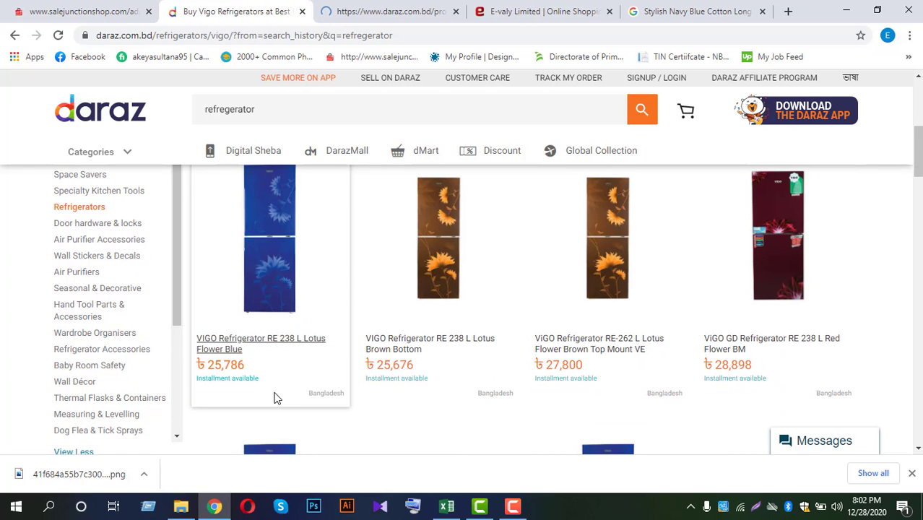
left_click(390, 11)
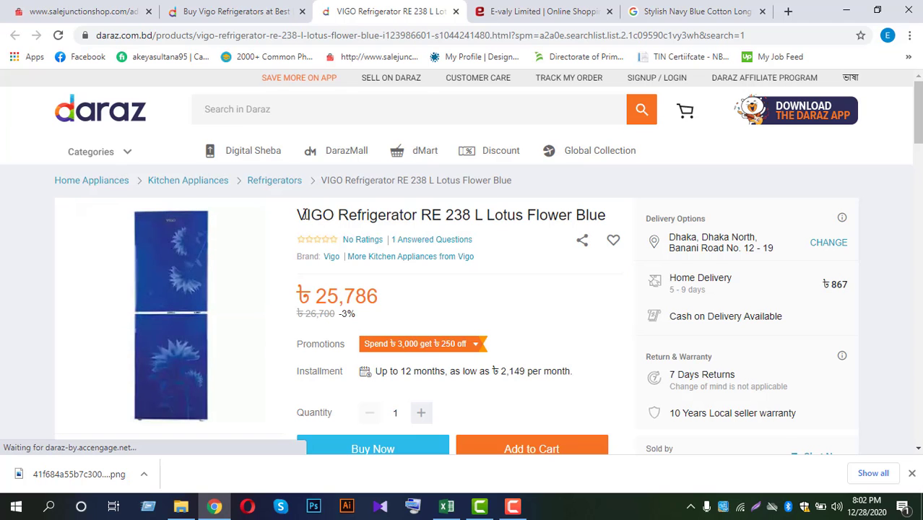
Step: Copy the refrigerator's full product title from Daraz and search Google Images for it
left_click_drag(299, 215, 620, 218)
key("ctrl+c")
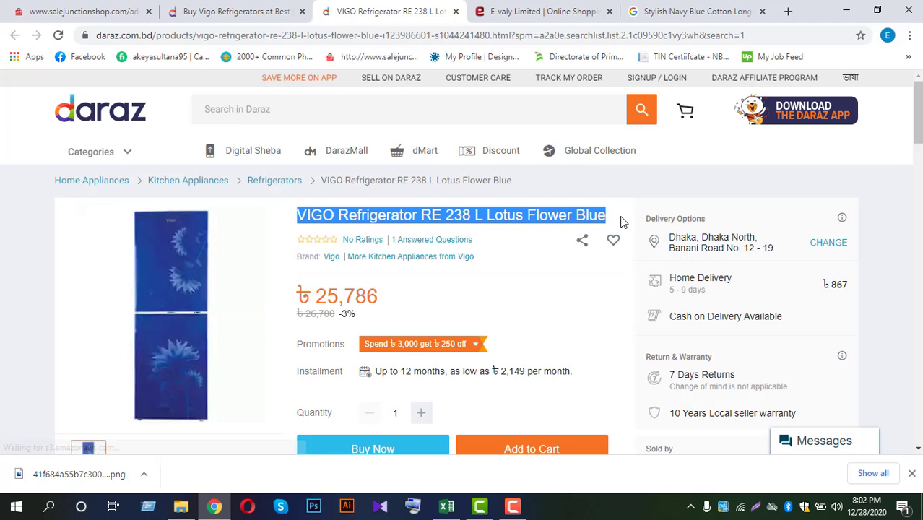
left_click(645, 7)
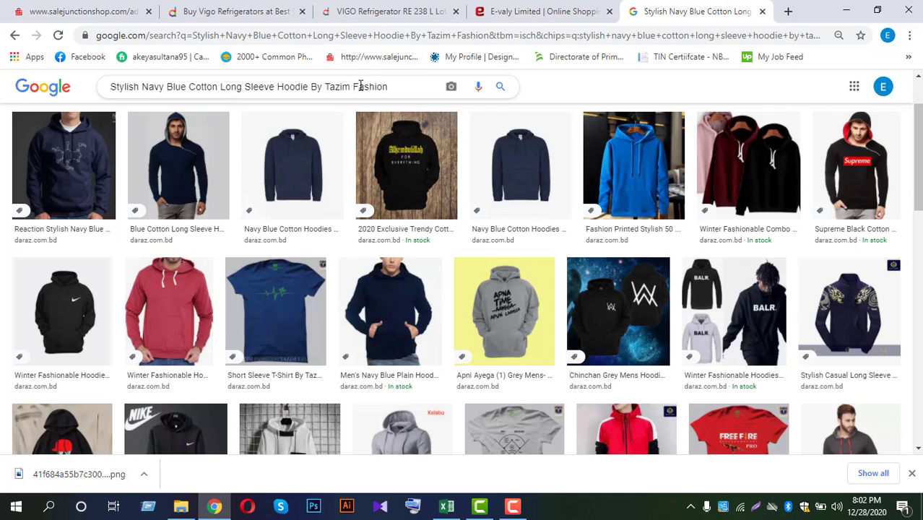
triple_click(362, 86)
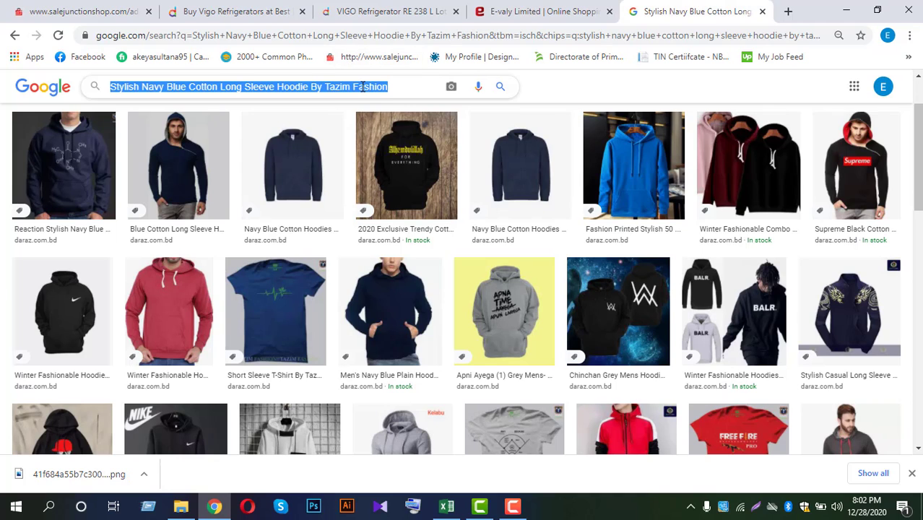
key("ctrl+v")
key("Return")
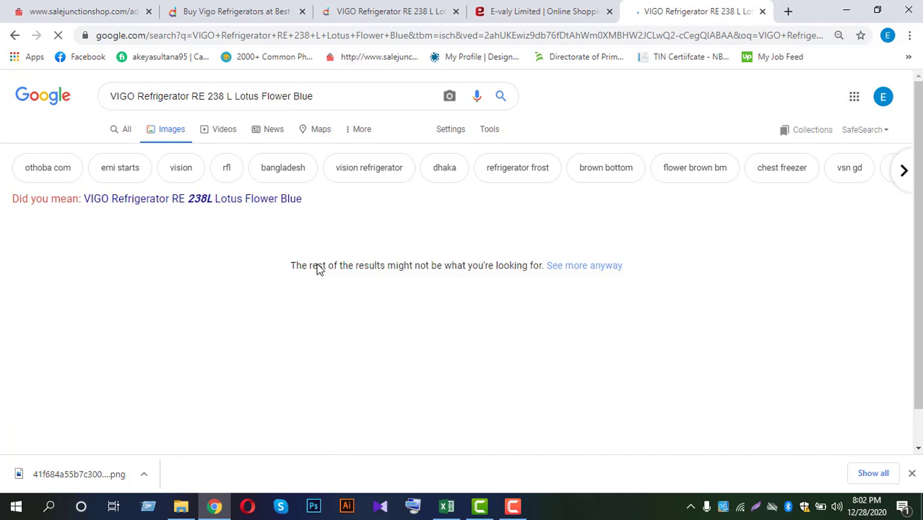
Step: Compare the image results with the Daraz listing's photo and preview the matching blue refrigerator image from Daraz.com.bd
left_click(389, 10)
left_click(546, 300)
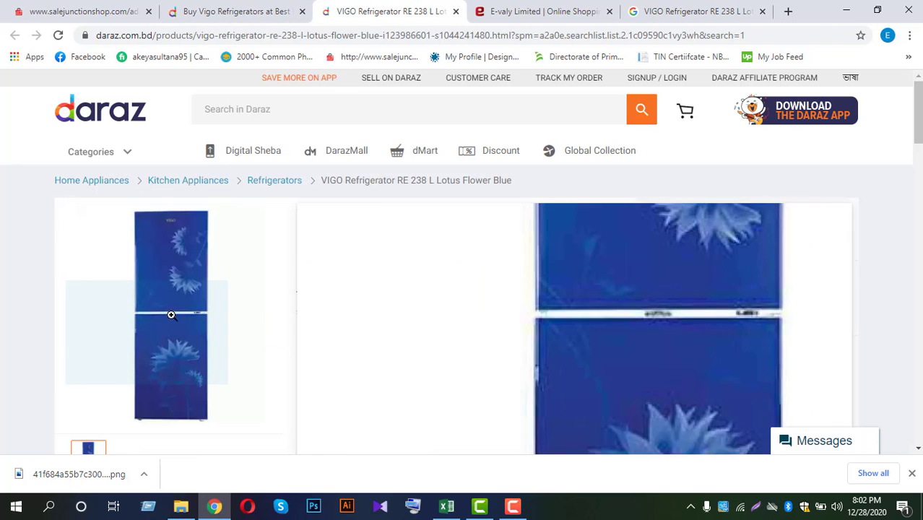
left_click(724, 9)
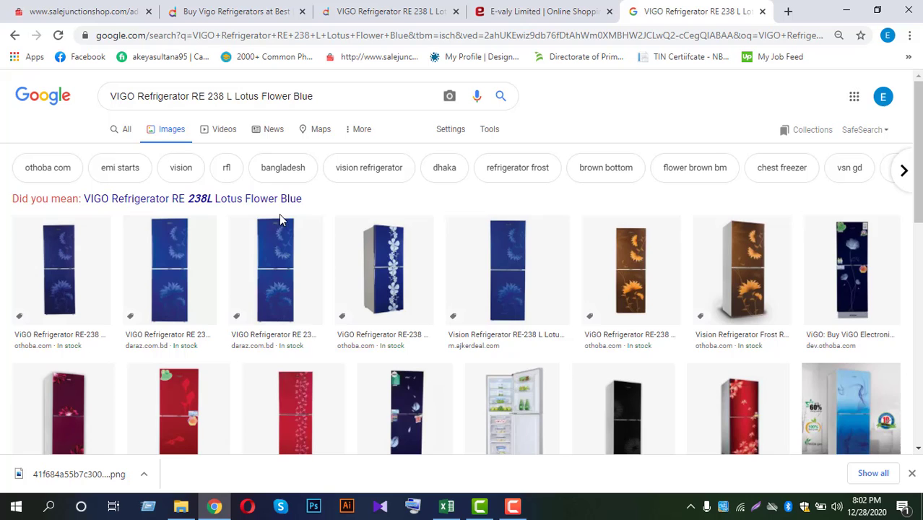
left_click(181, 282)
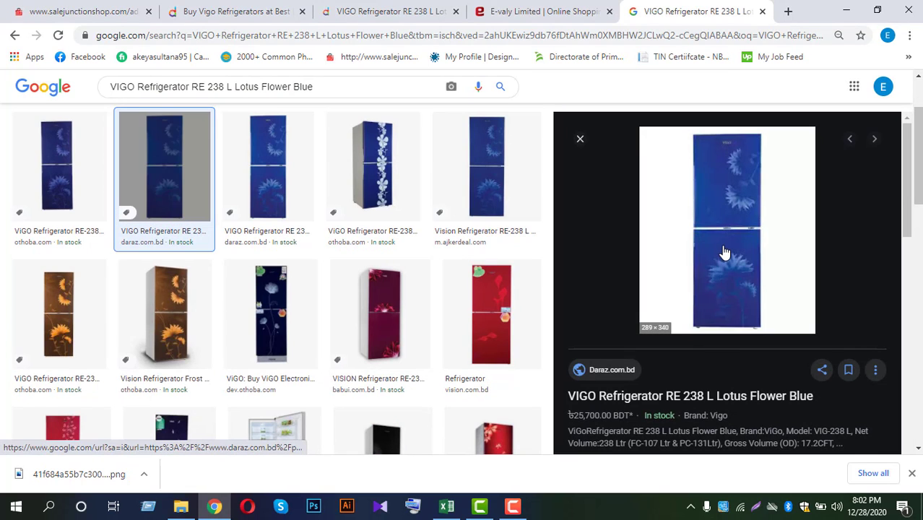
right_click(707, 210)
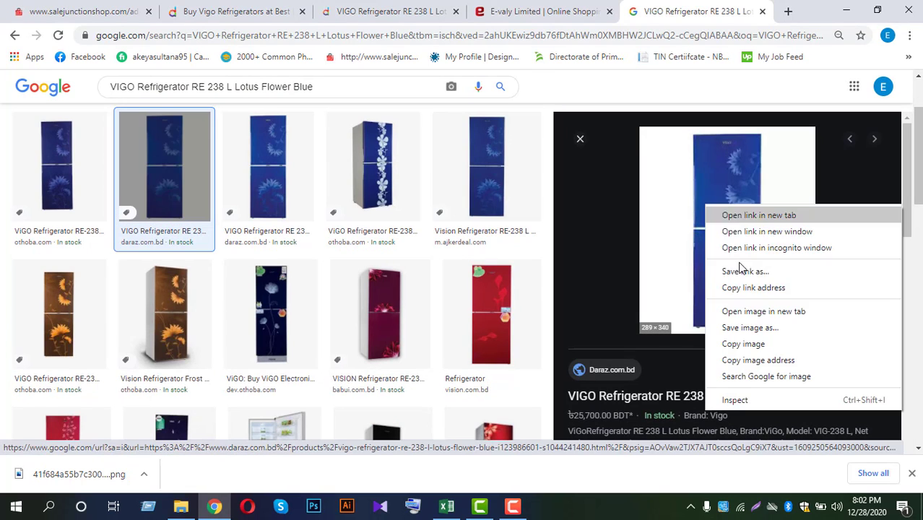
left_click(748, 329)
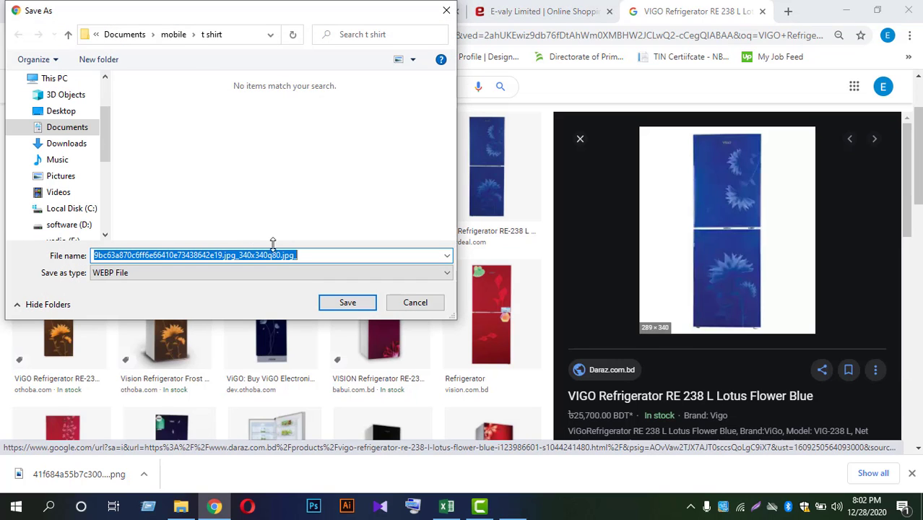
left_click(414, 302)
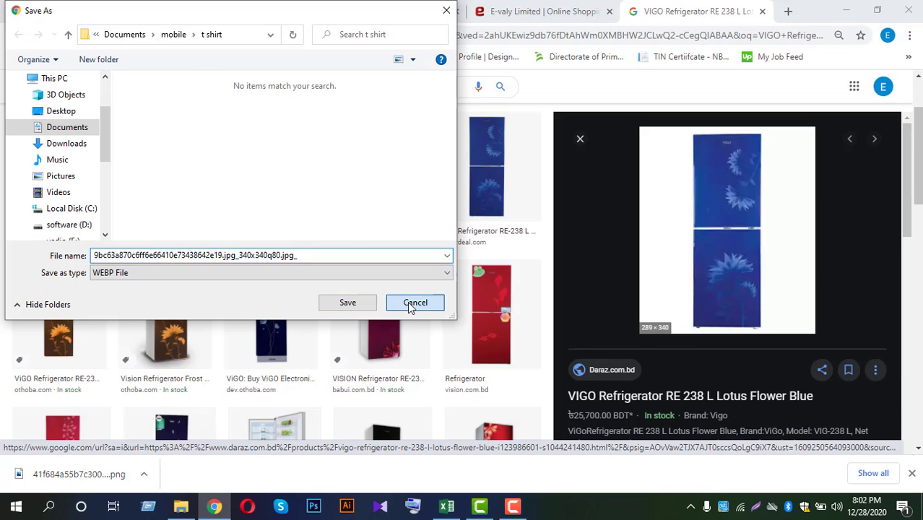
Step: Preview the larger matching refrigerator image from Daraz.com.bd and save it as 9bc63a870c6ff6e66410e73438642e19 in JPEG format to Downloads
left_click(271, 188)
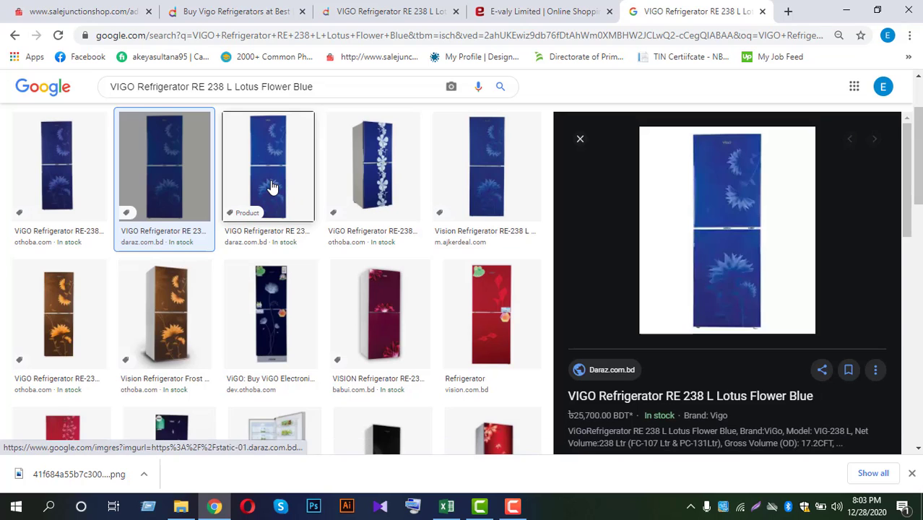
right_click(702, 252)
left_click(738, 377)
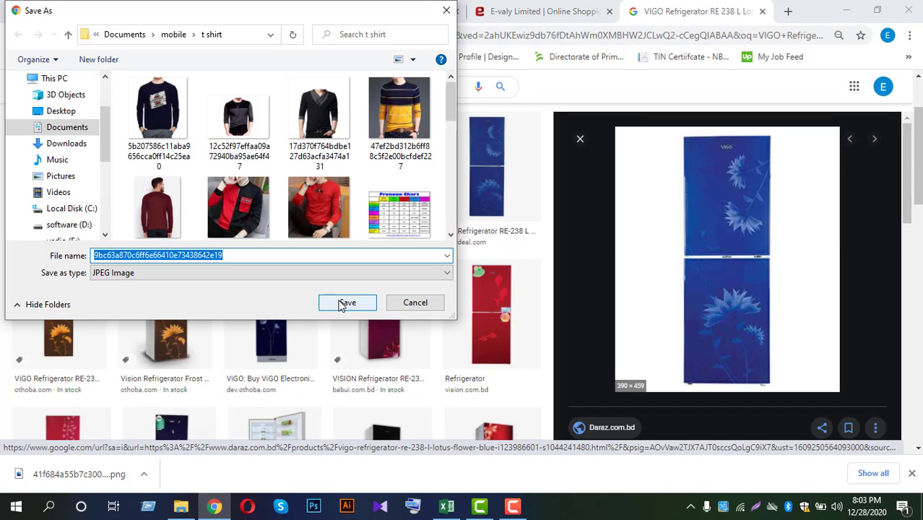
left_click(65, 144)
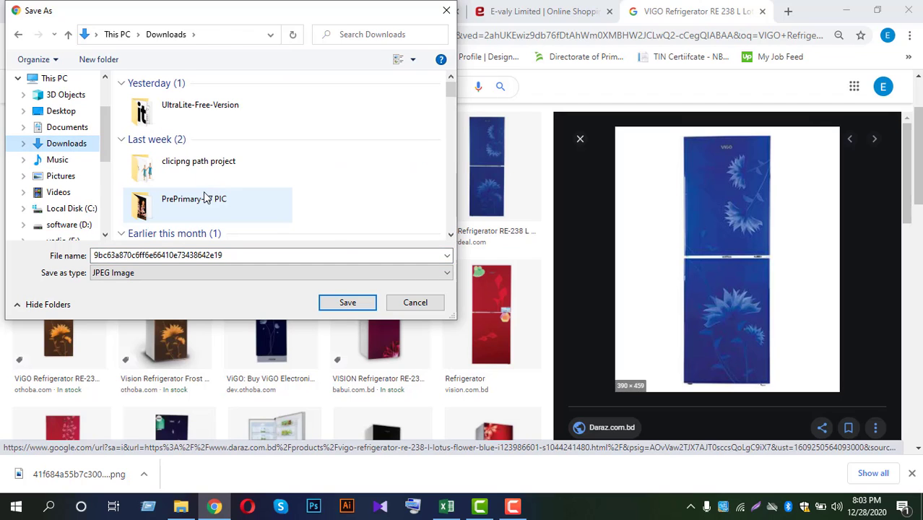
left_click(348, 302)
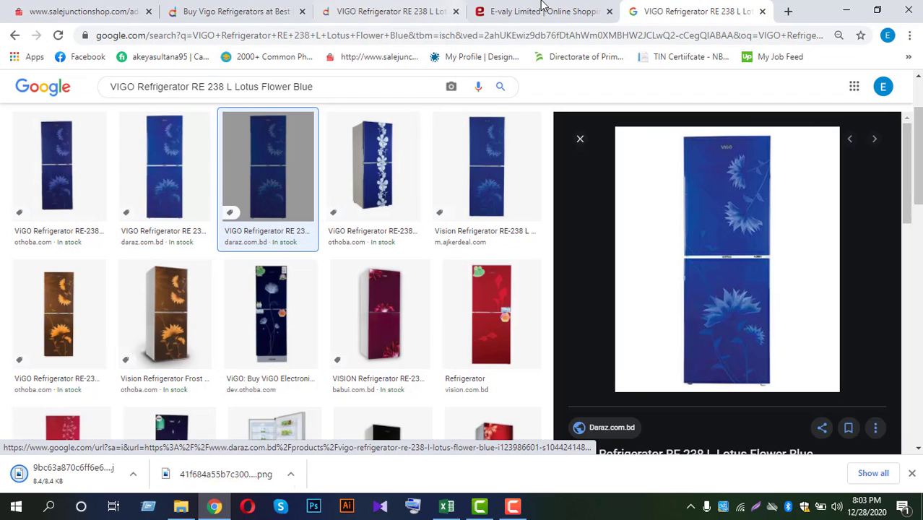
Step: Copy the refrigerator's full title from Daraz and enter it as the name of a new product in the Sale Junction Shop admin
left_click(392, 9)
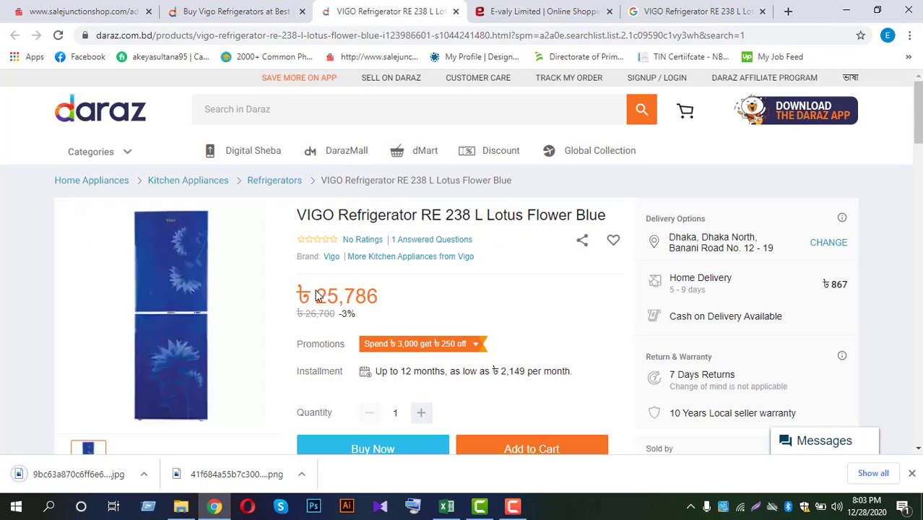
left_click_drag(297, 214, 604, 221)
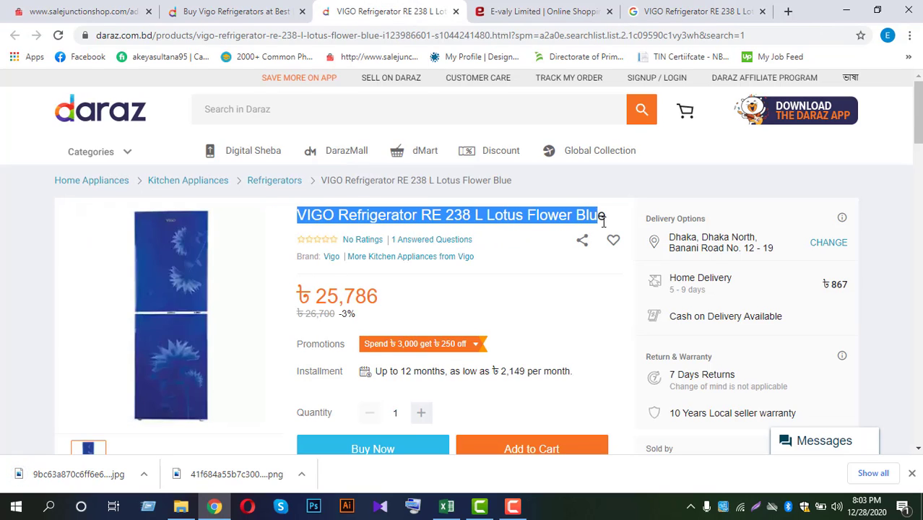
left_click(79, 11)
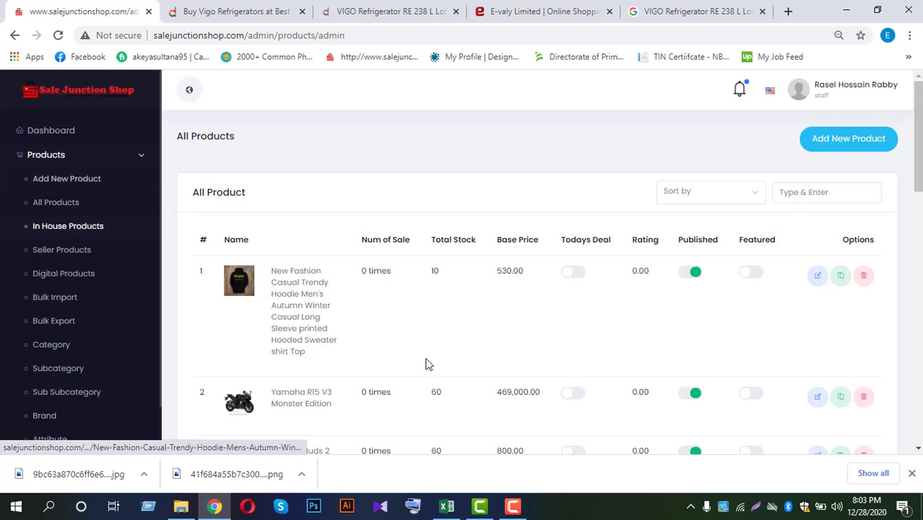
left_click(77, 180)
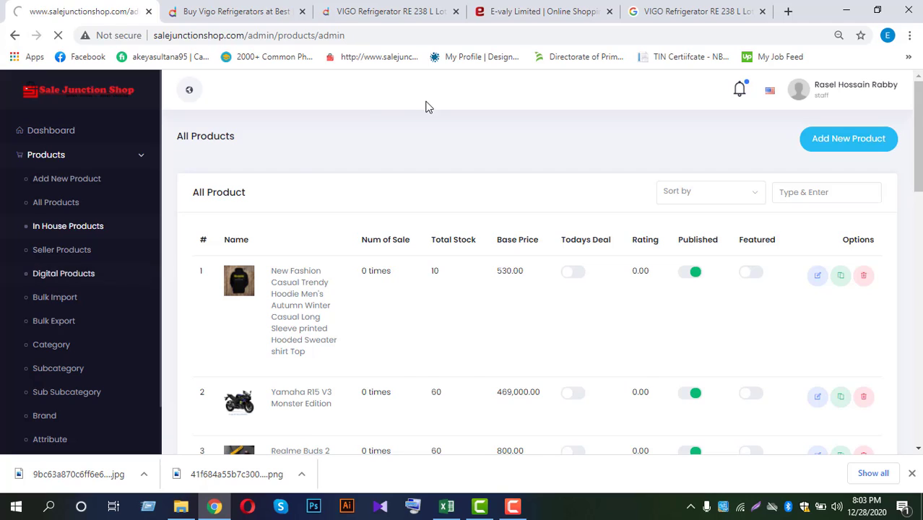
left_click(437, 208)
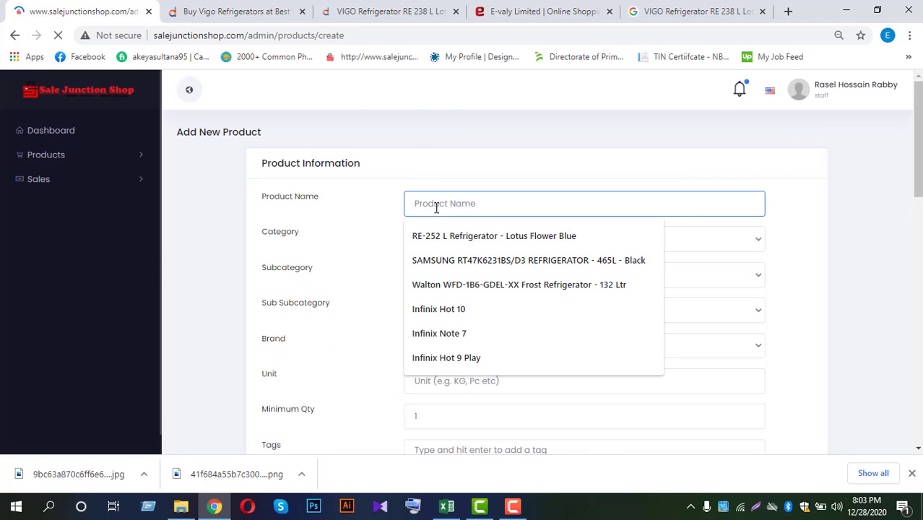
key("ctrl+v")
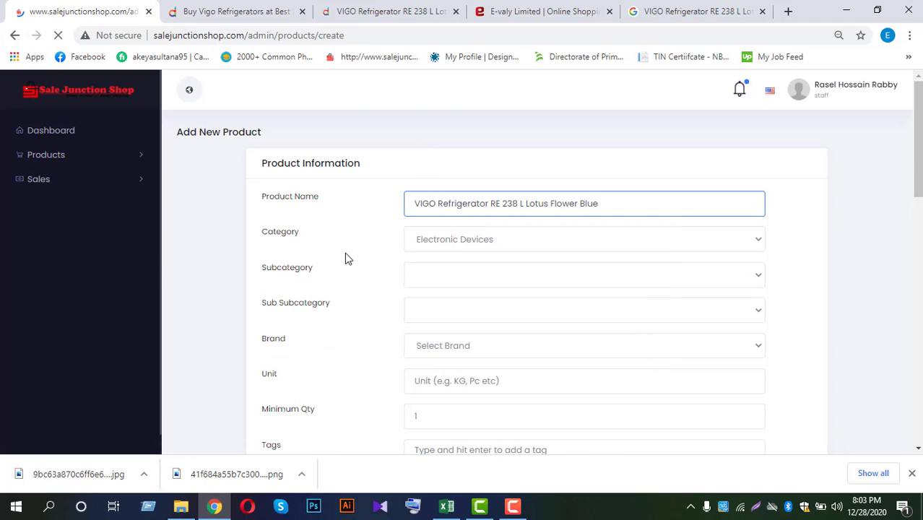
Step: Set the product's SEO meta title to "VIGO Refrigerator RE 238 L Lotus Flower Blue"
scroll(345, 257, "down", 15)
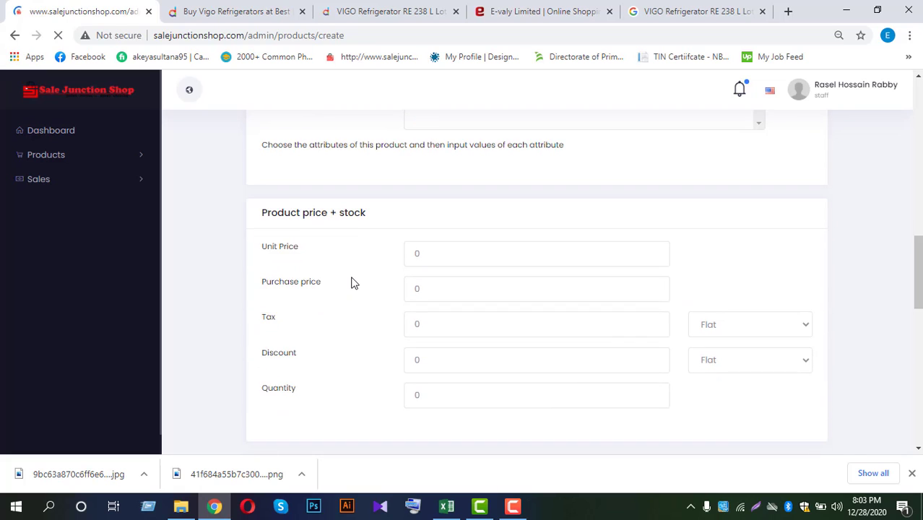
scroll(351, 282, "down", 15)
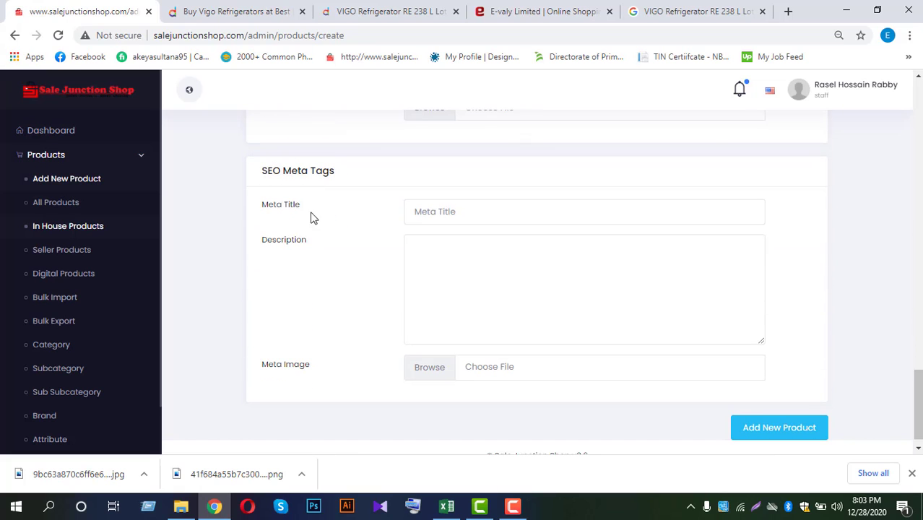
left_click(434, 212)
key("ctrl+v")
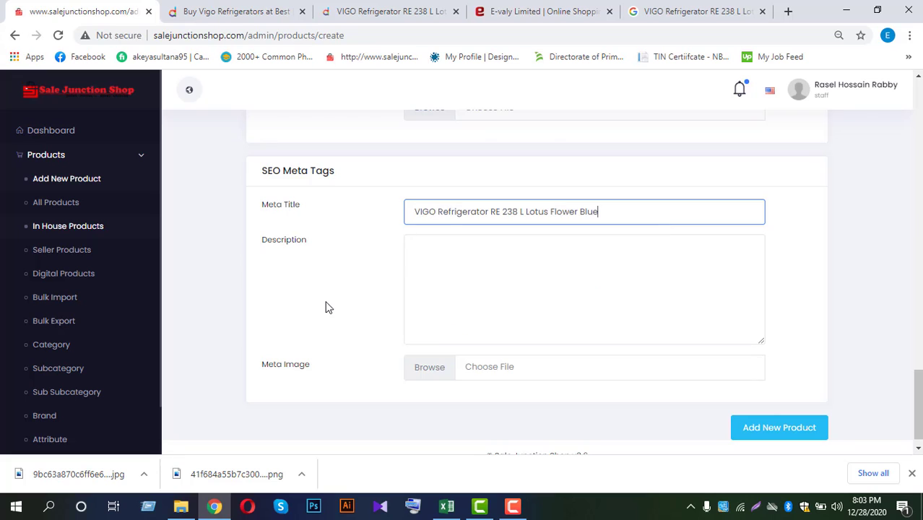
Step: Choose Electronic Devices as the product's category and fill in the unit from its suggested entry
scroll(325, 308, "up", 6)
scroll(325, 307, "up", 20)
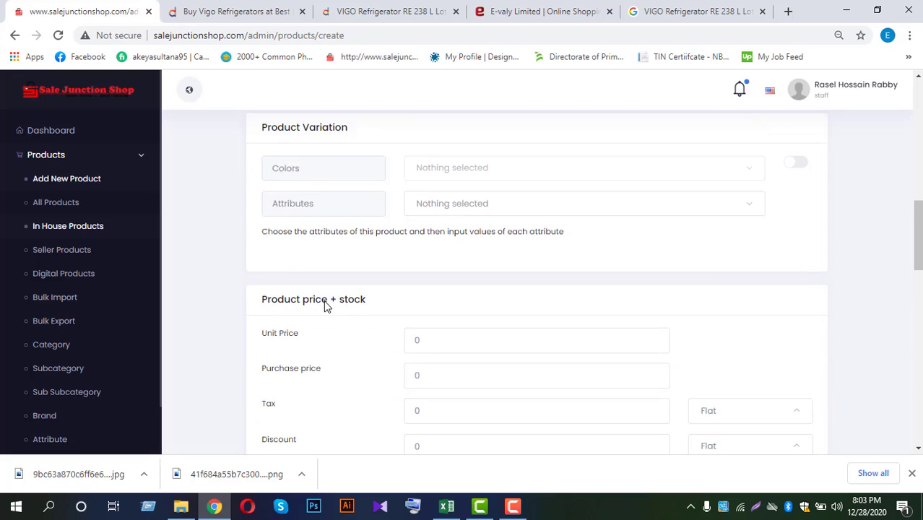
scroll(324, 306, "up", 5)
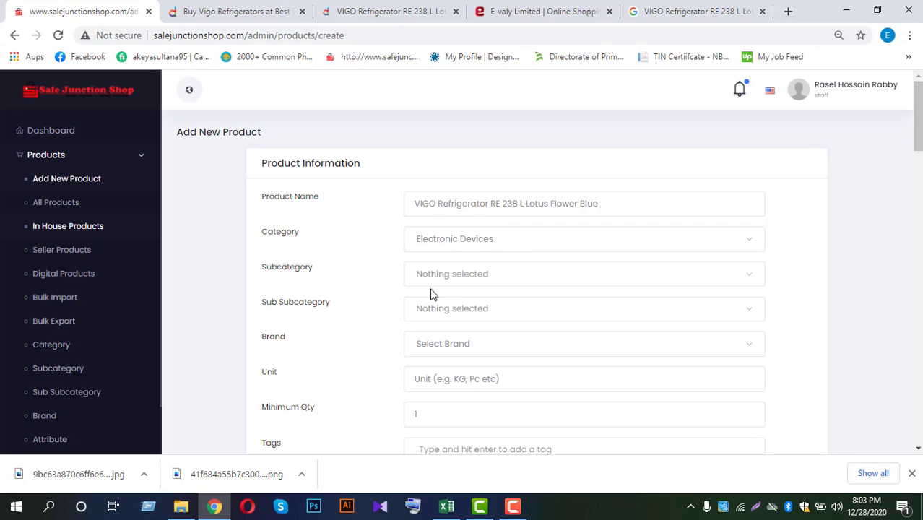
left_click(442, 240)
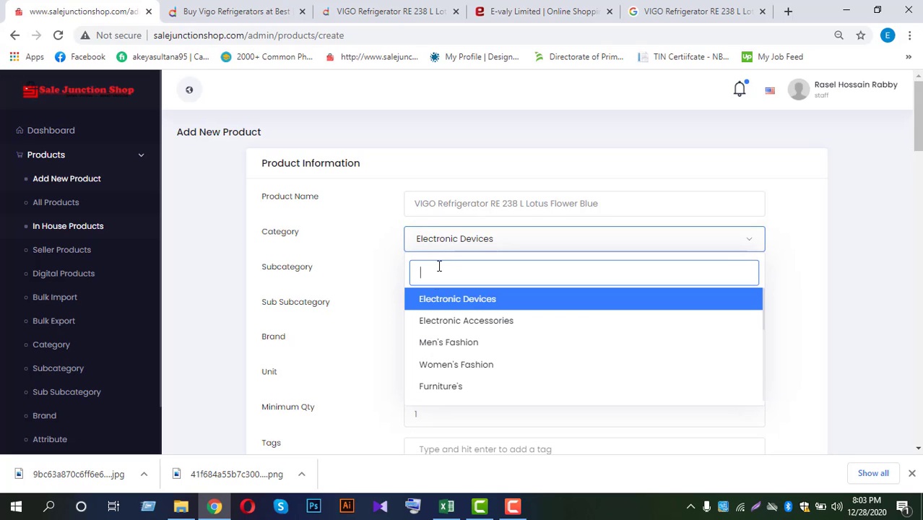
left_click(443, 300)
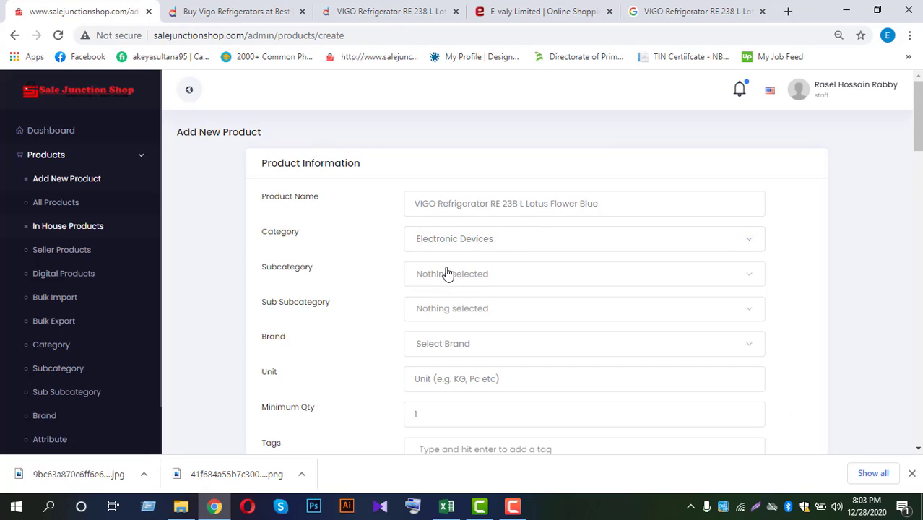
left_click(447, 274)
left_click(385, 278)
scroll(399, 305, "down", 1)
left_click(433, 314)
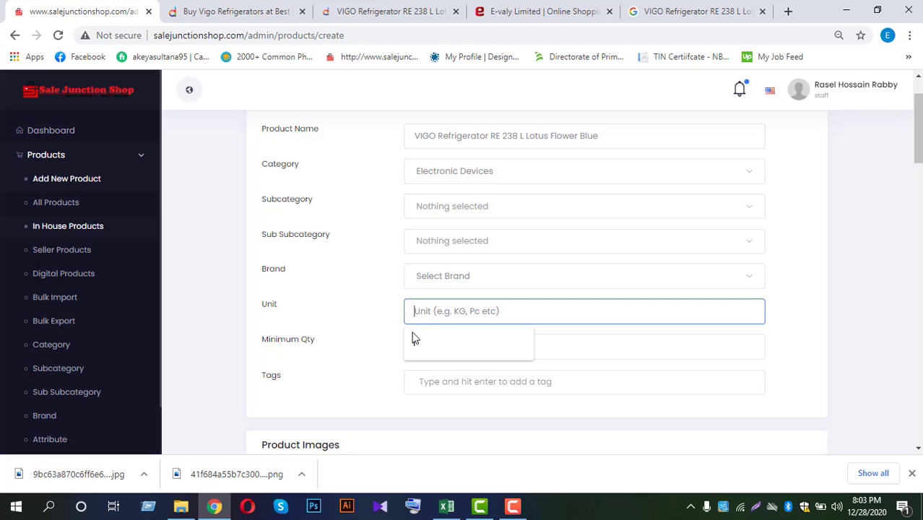
left_click(413, 336)
Step: Upload the refrigerator image 9bc63a870c6ff6e66410e73438642e19.jpg from Downloads through the product's gallery image chooser
scroll(367, 339, "down", 4)
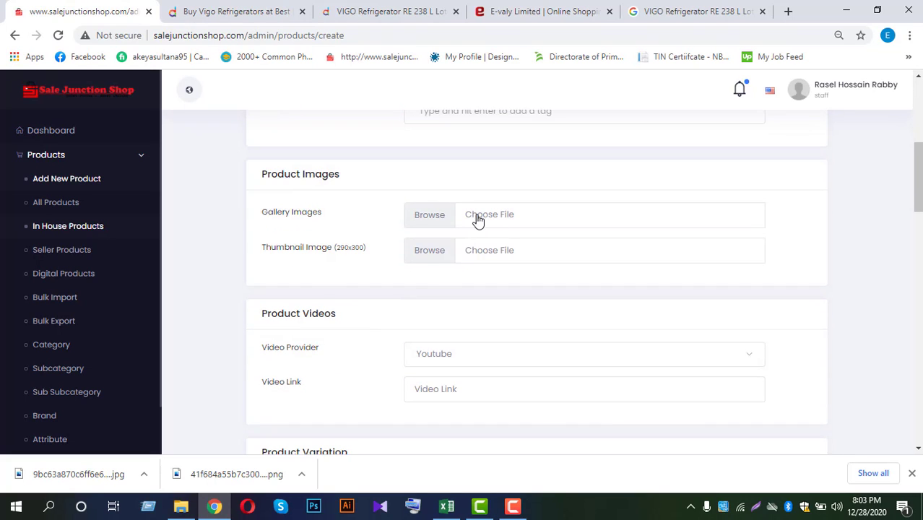
left_click(406, 226)
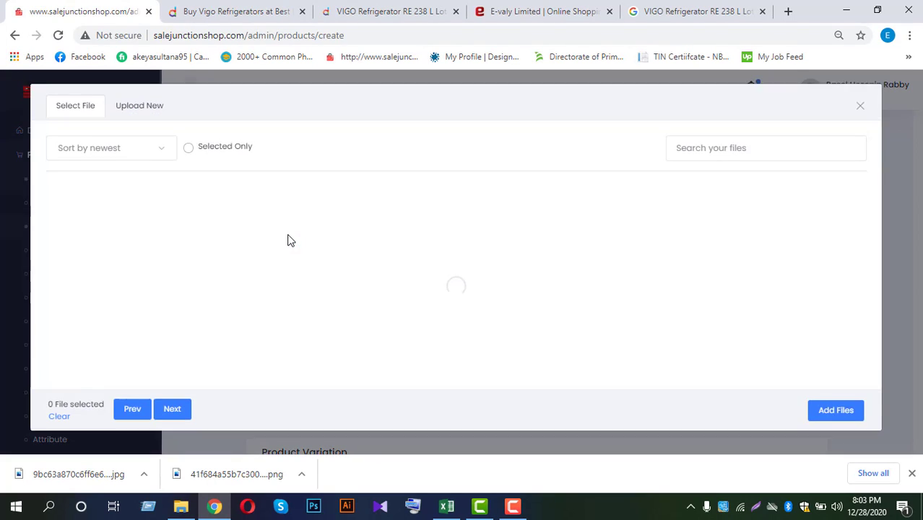
left_click(141, 110)
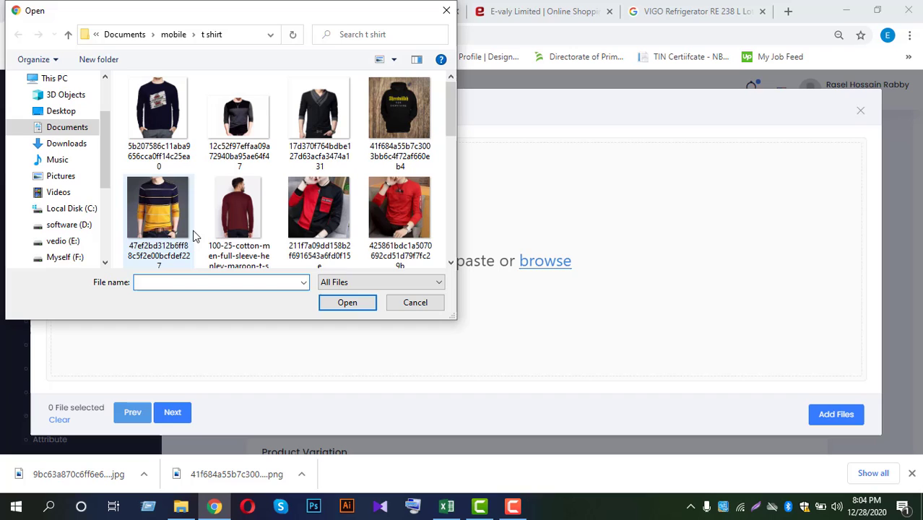
left_click(68, 144)
scroll(192, 212, "down", 15)
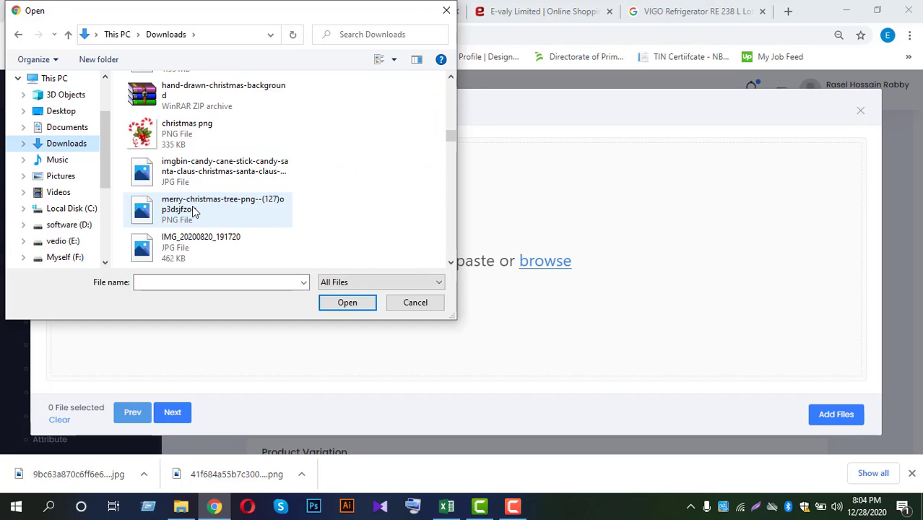
scroll(193, 213, "down", 15)
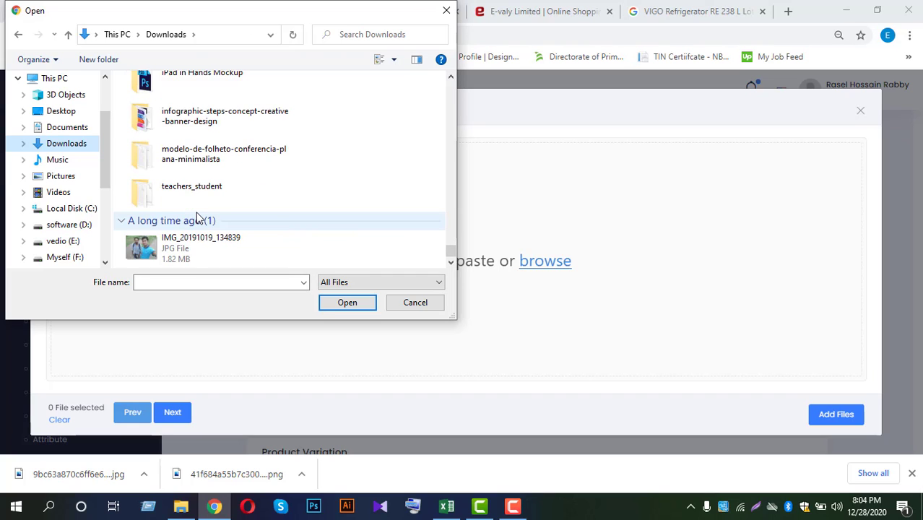
scroll(197, 217, "up", 15)
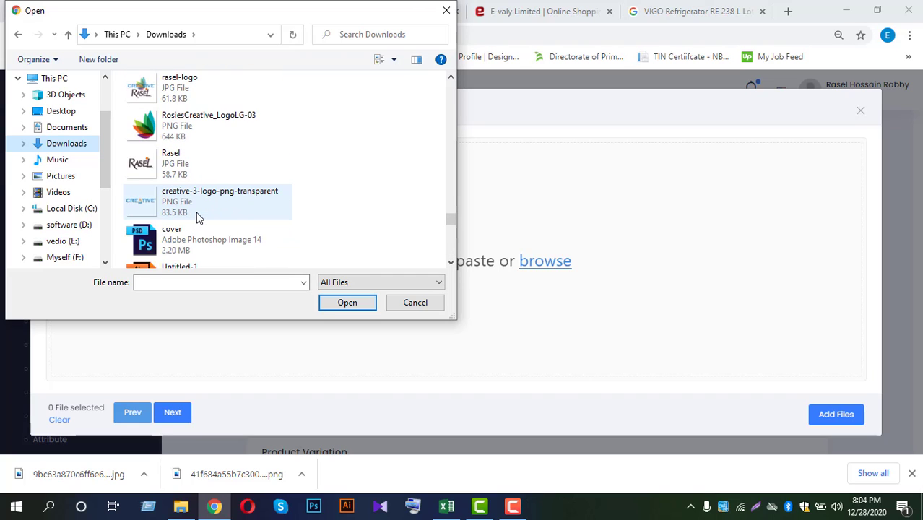
scroll(197, 218, "up", 15)
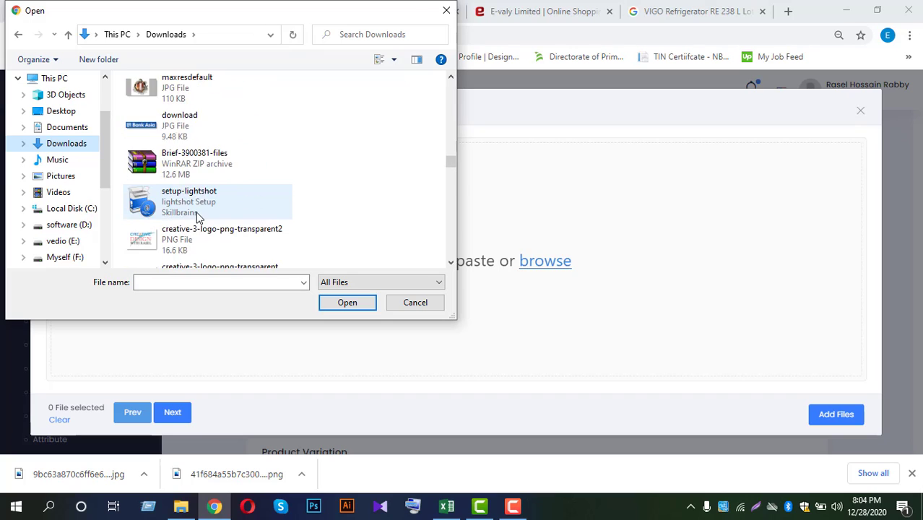
scroll(200, 217, "up", 15)
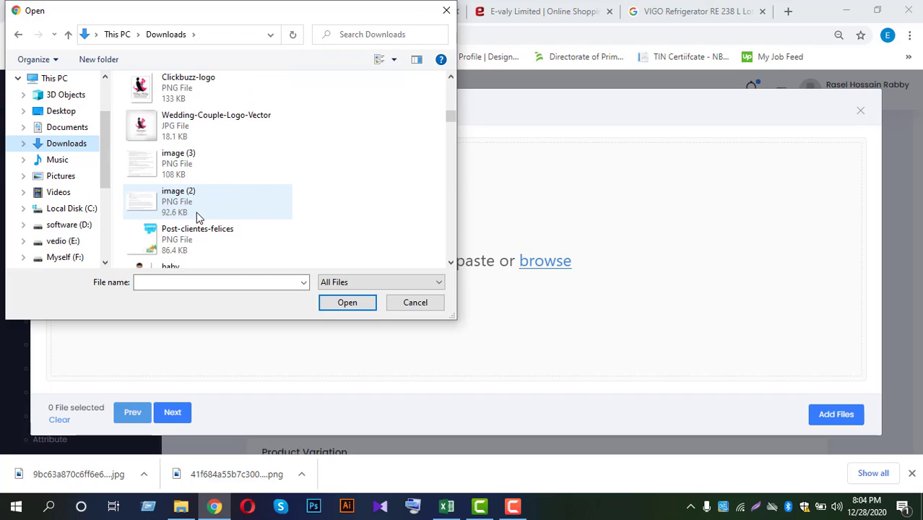
scroll(199, 218, "up", 15)
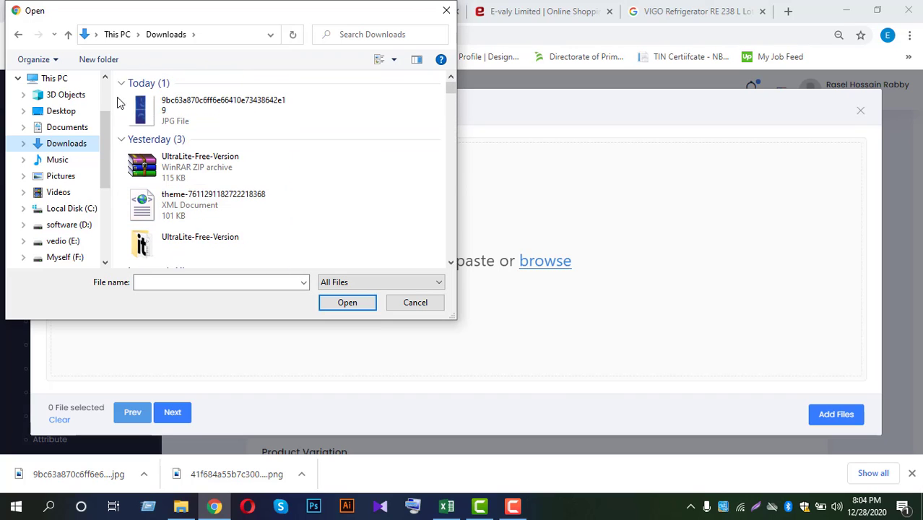
left_click(173, 110)
left_click(347, 302)
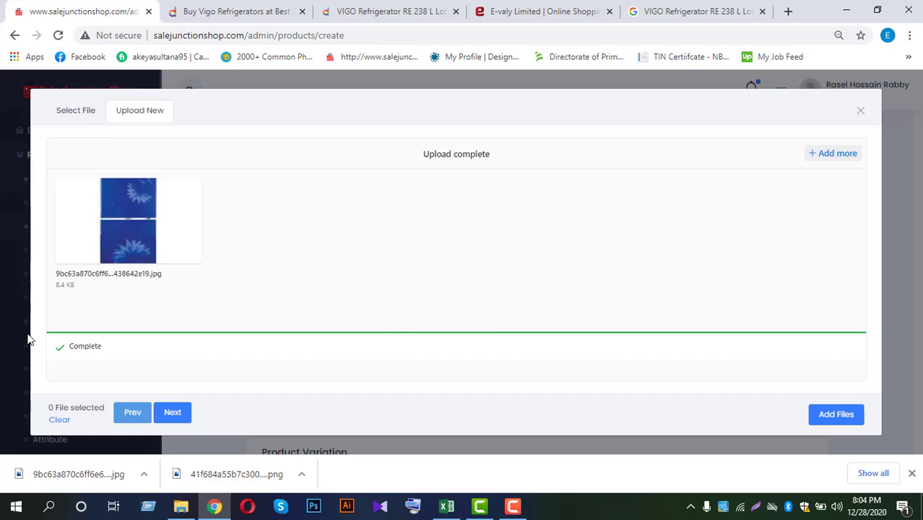
Step: Close the finished upload, reopen the file chooser and add the uploaded refrigerator image as the product's gallery image
left_click(860, 114)
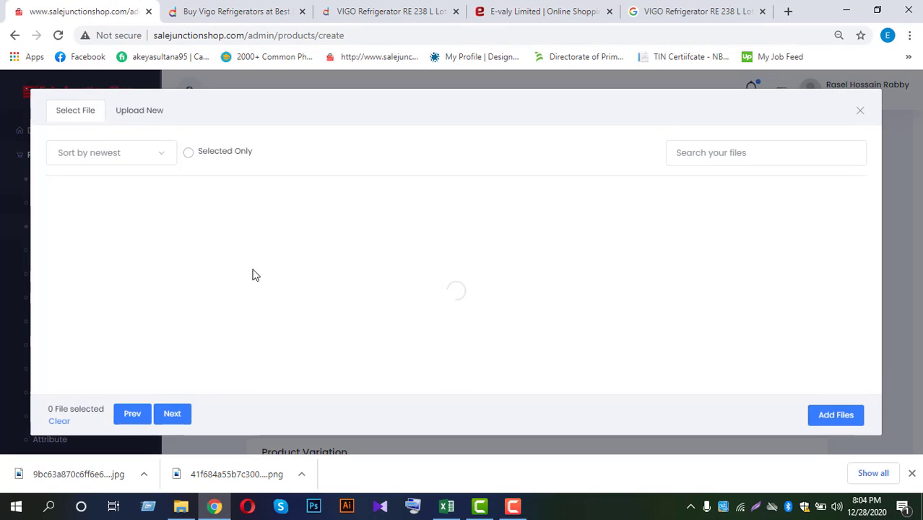
left_click(101, 233)
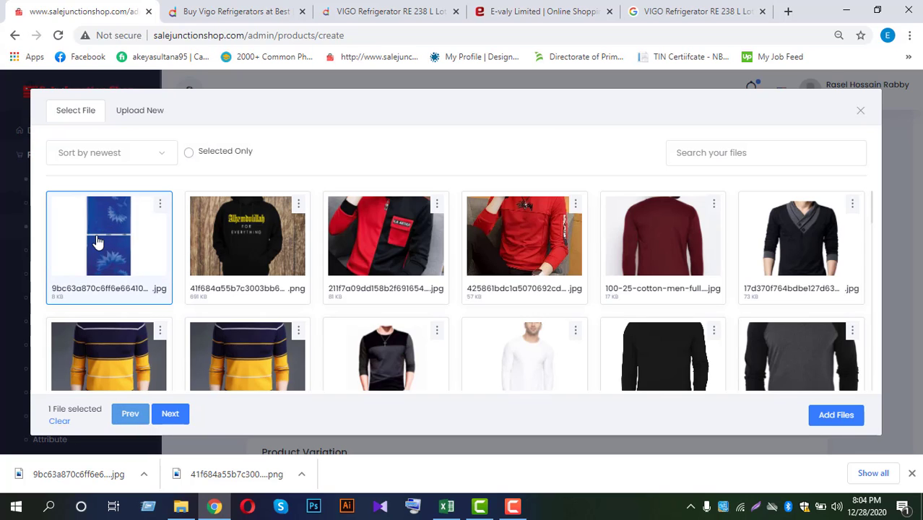
left_click(835, 414)
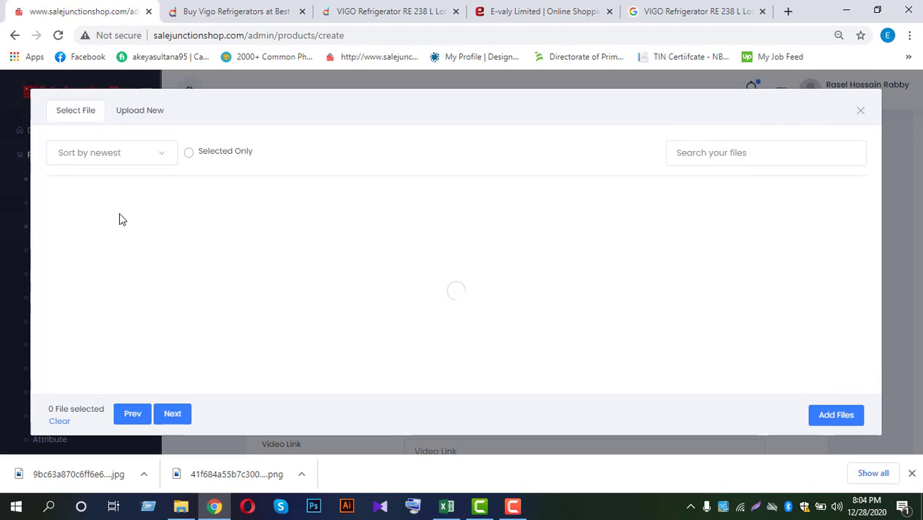
Step: Choose the uploaded refrigerator image for the product's thumbnail image
left_click(110, 249)
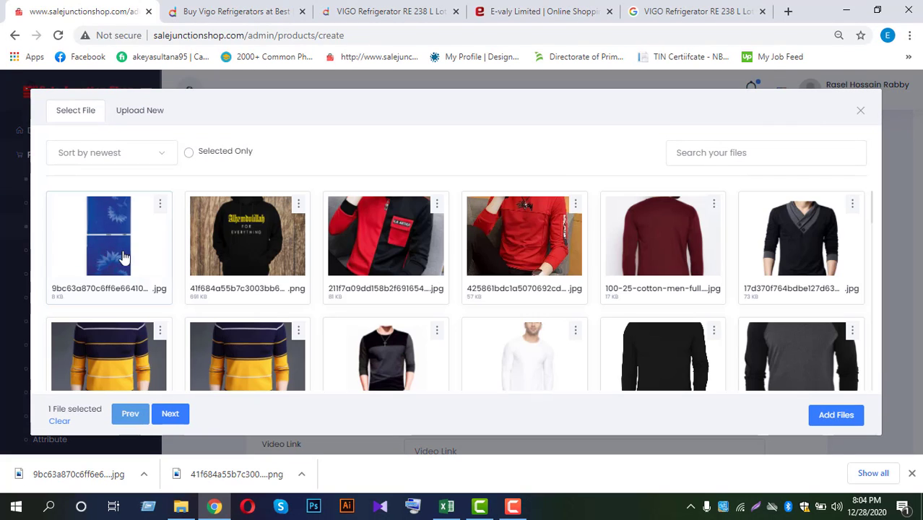
left_click(836, 415)
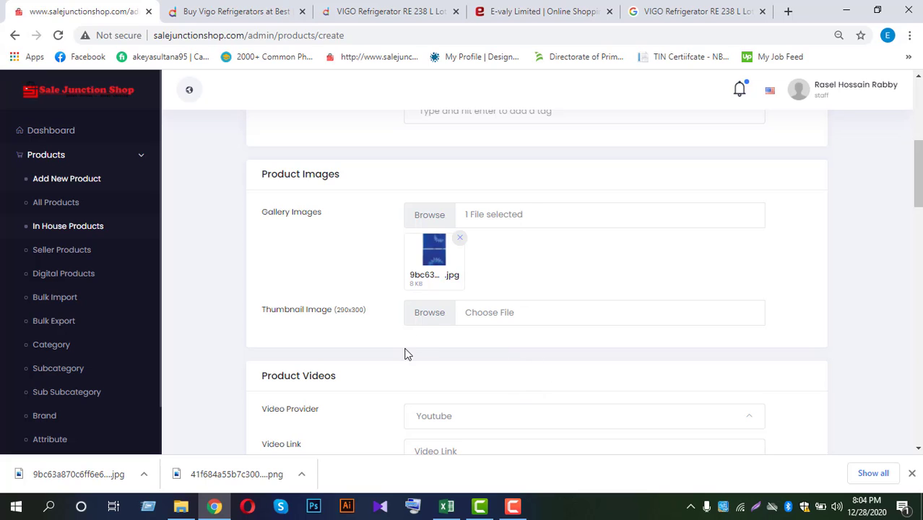
scroll(426, 342, "down", 2)
scroll(420, 286, "up", 2)
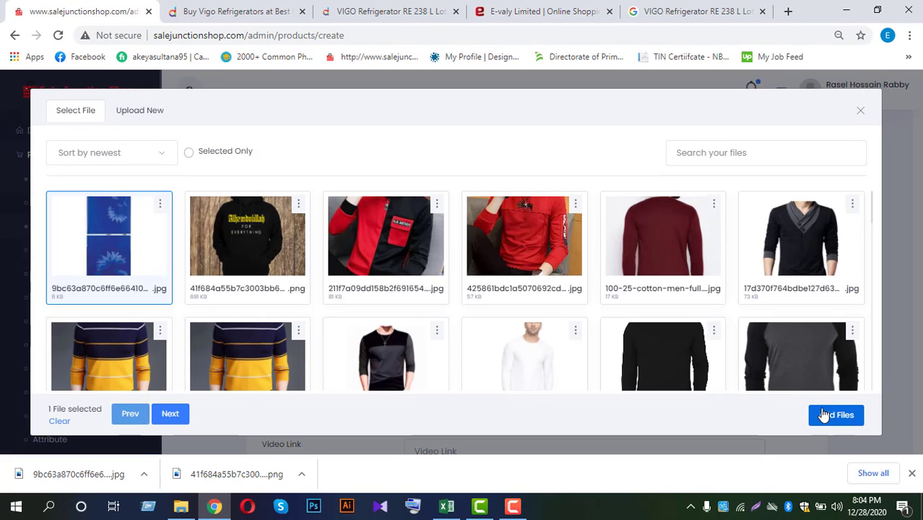
left_click(824, 416)
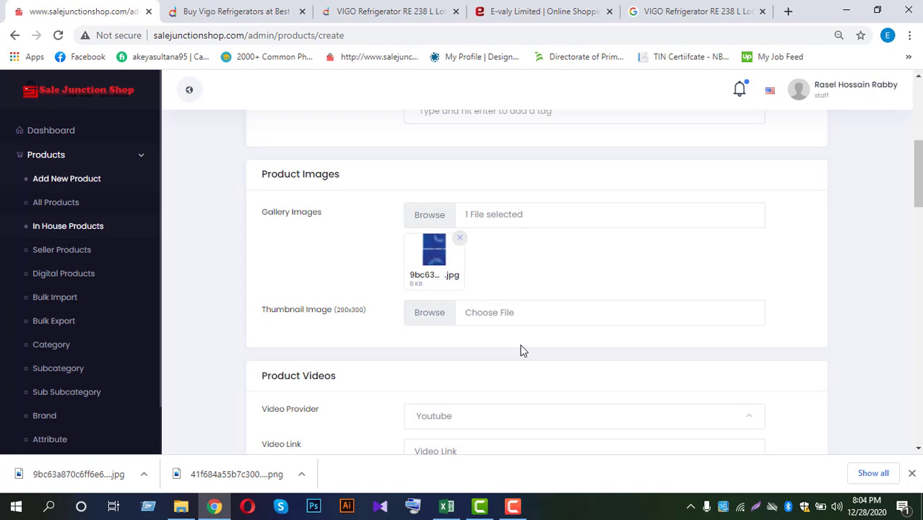
Step: Enable color variations for the product in the Product Variation section
scroll(519, 352, "down", 1)
scroll(523, 357, "down", 2)
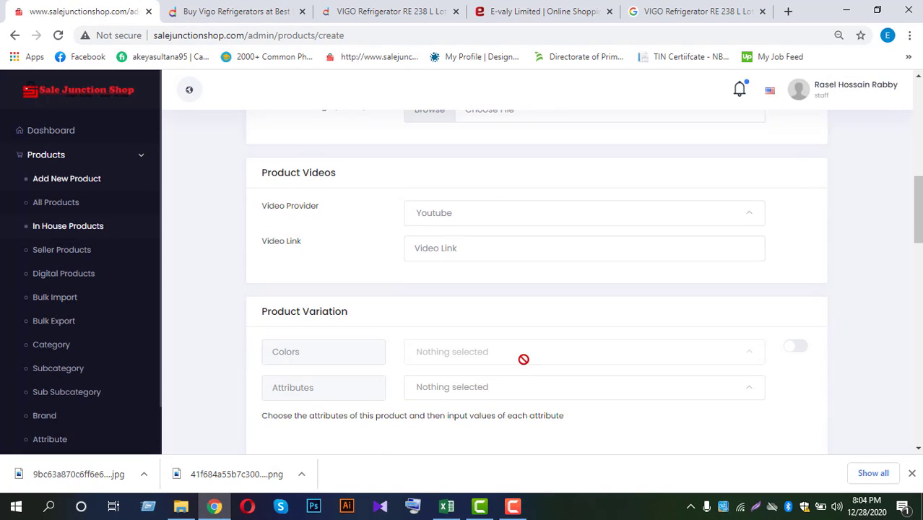
scroll(524, 358, "down", 3)
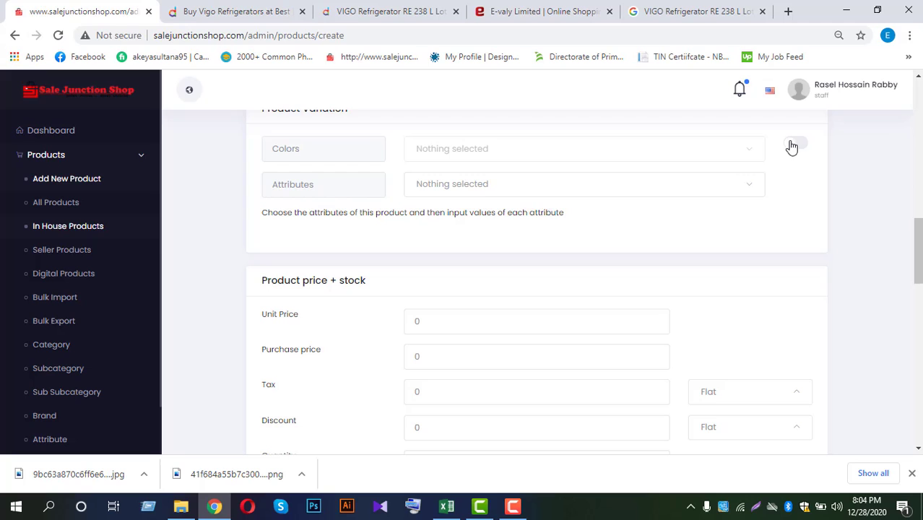
left_click(794, 144)
scroll(824, 235, "up", 1)
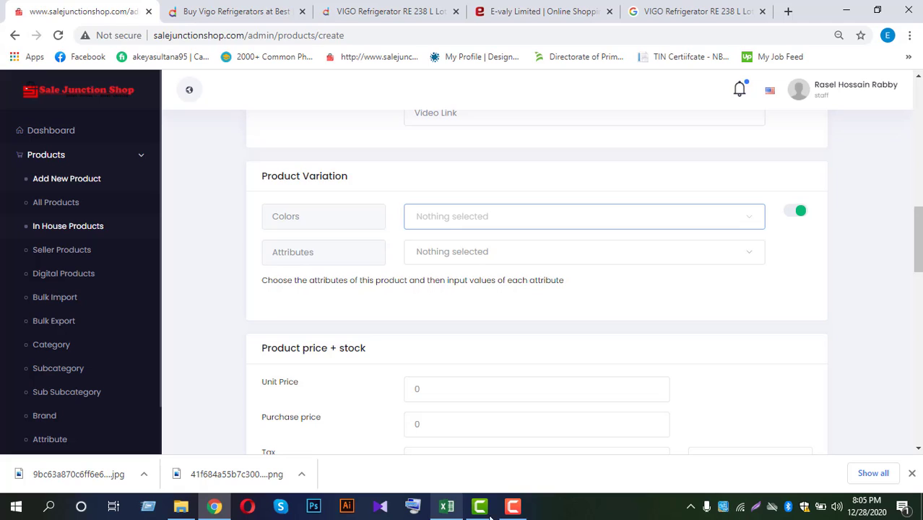
left_click(513, 505)
left_click(857, 449)
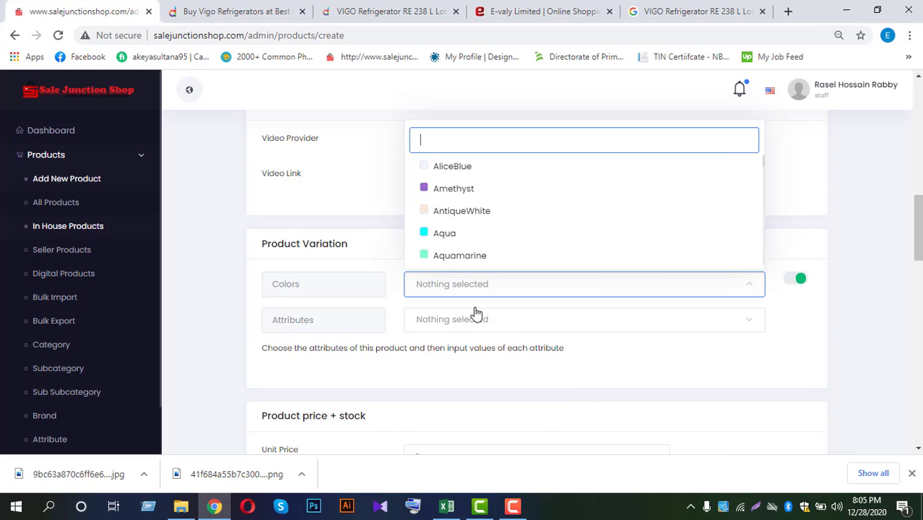
left_click(392, 309)
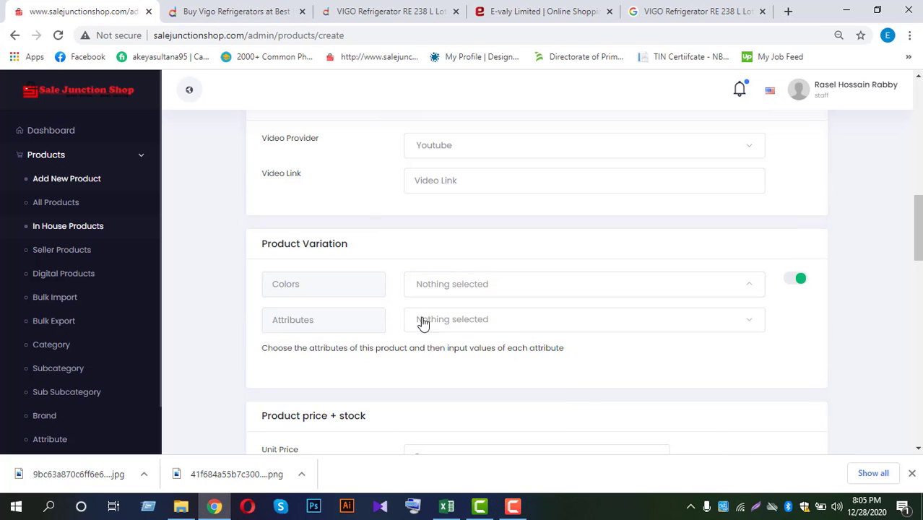
left_click(513, 505)
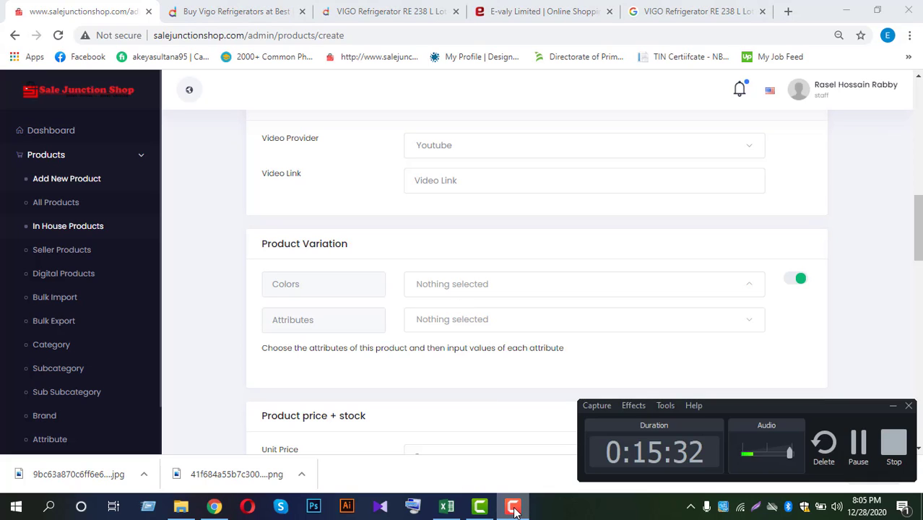
left_click(512, 505)
Step: Find and choose Blue as the product's color variation
left_click(449, 289)
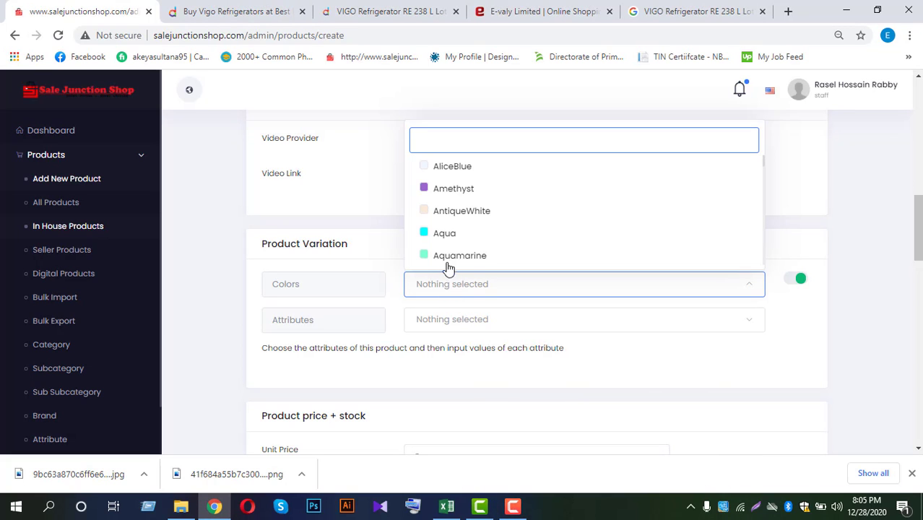
type("bl")
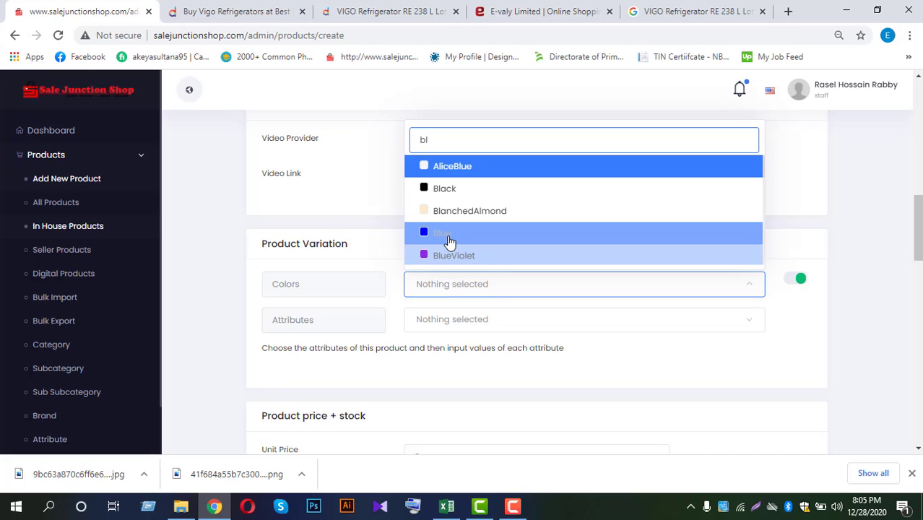
left_click(446, 235)
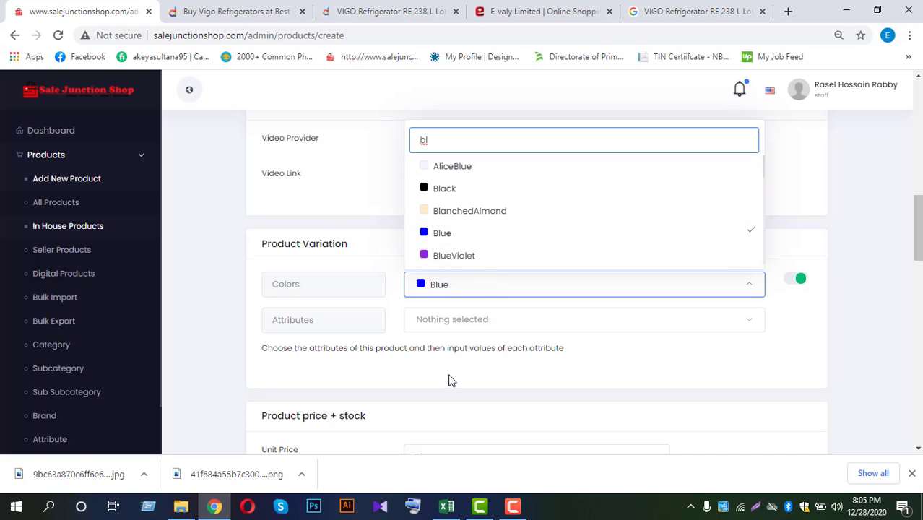
left_click(439, 412)
Step: Check the refrigerator's price on its Daraz listing and set the product's unit price to 26000
scroll(438, 403, "down", 4)
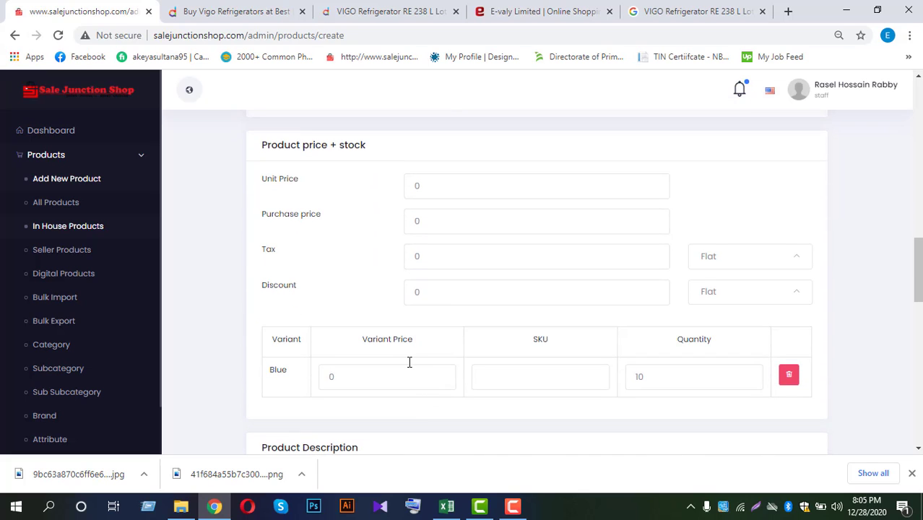
left_click(423, 12)
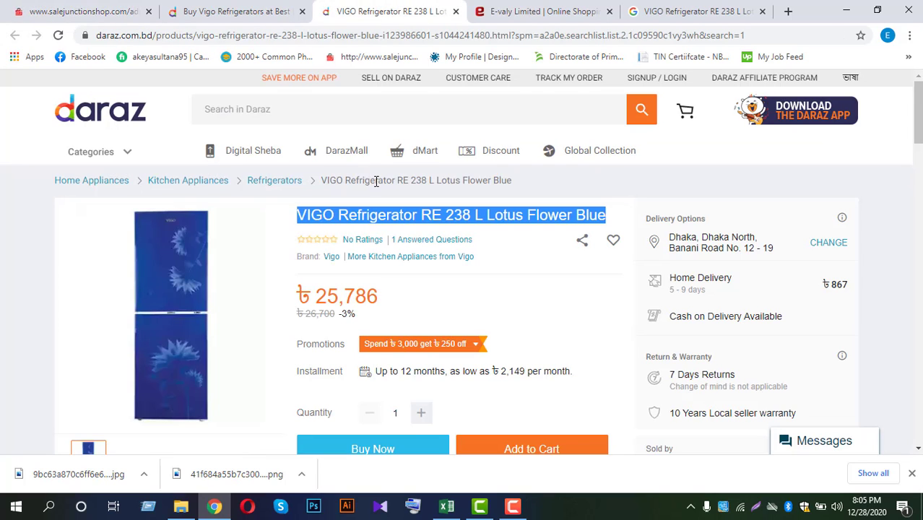
left_click(87, 12)
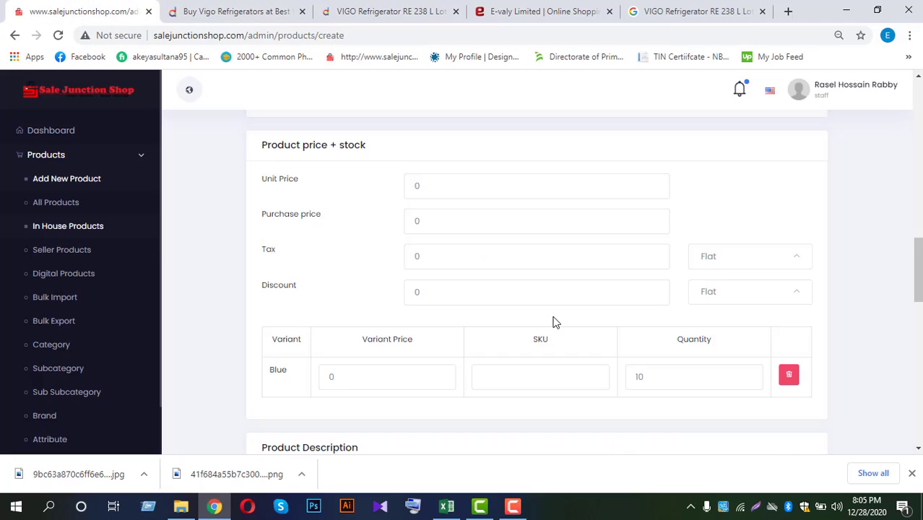
double_click(440, 185)
type("26000")
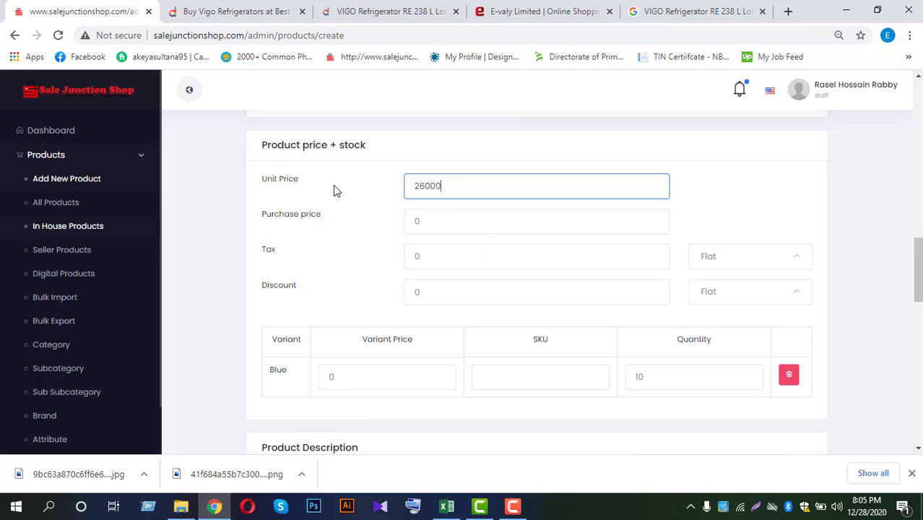
Step: Copy the unit price of 26000 into the purchase price
key("ctrl+a")
key("ctrl+c")
double_click(428, 222)
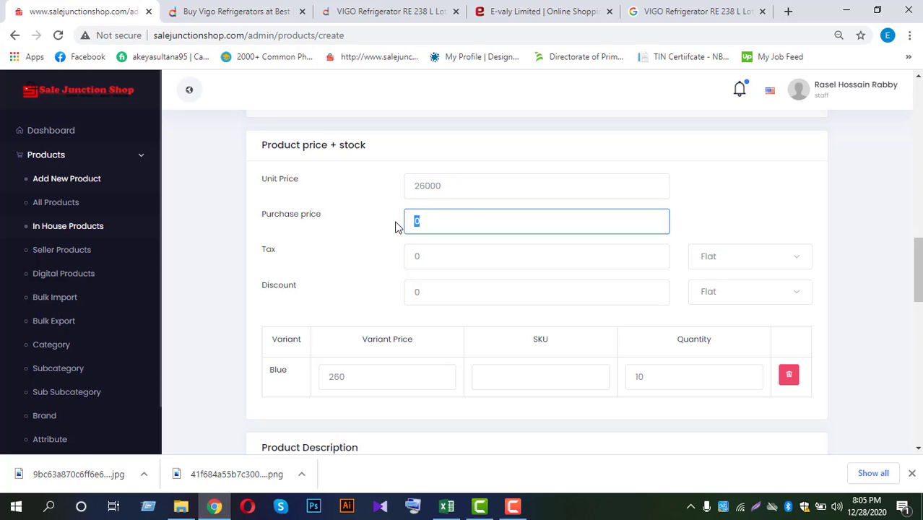
key("ctrl+v")
left_click(483, 413)
Step: Review the Blue variant's price row, the color selection and the price fields down to the description section
scroll(433, 375, "down", 6)
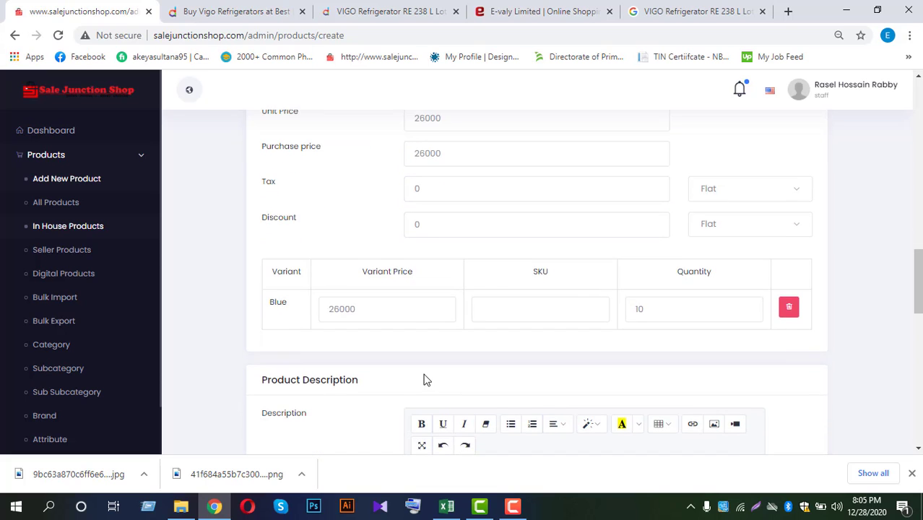
scroll(433, 329, "up", 4)
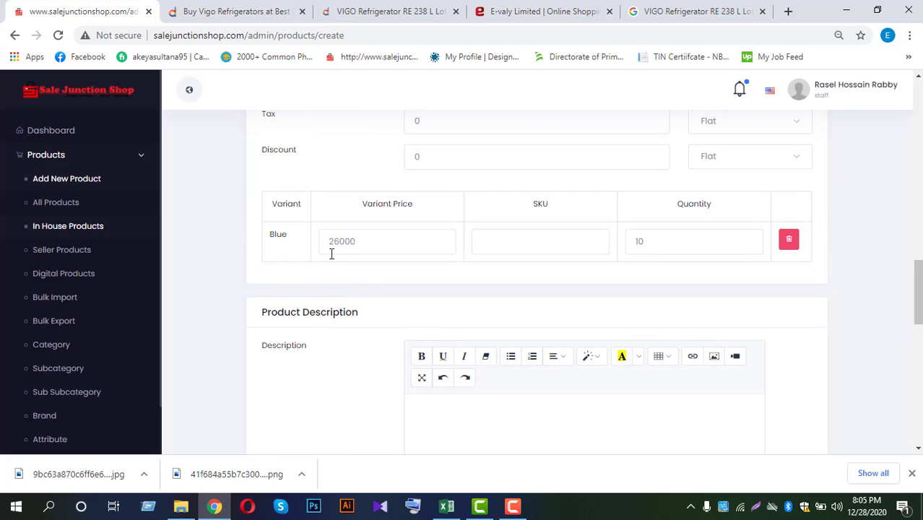
scroll(453, 183, "up", 6)
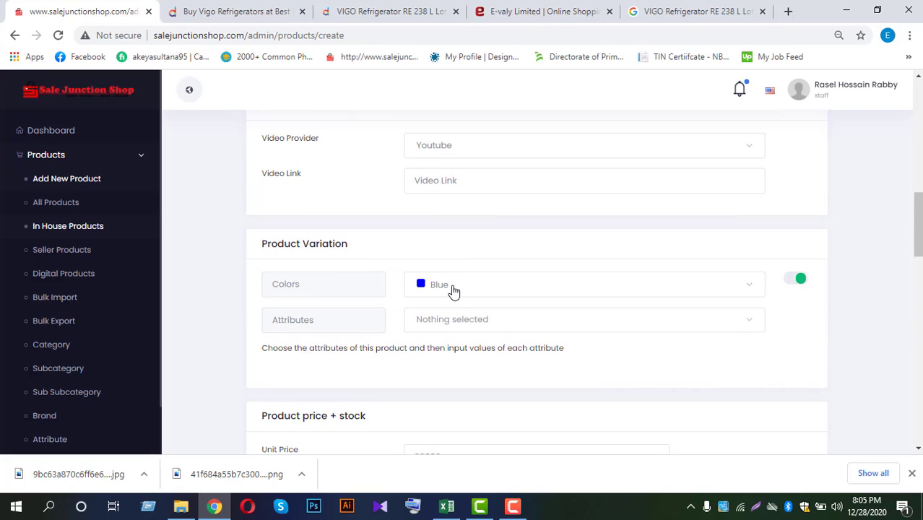
left_click(456, 291)
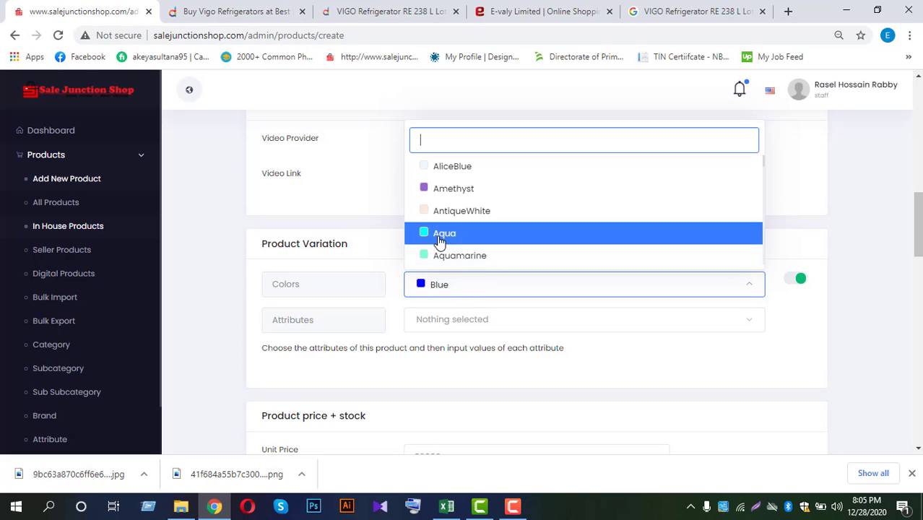
left_click(428, 394)
scroll(434, 386, "down", 2)
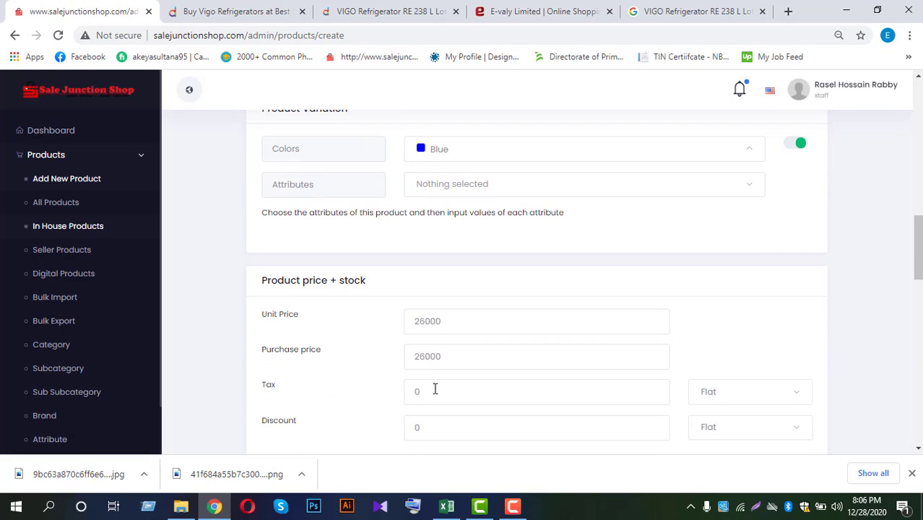
scroll(433, 383, "down", 2)
scroll(423, 368, "down", 2)
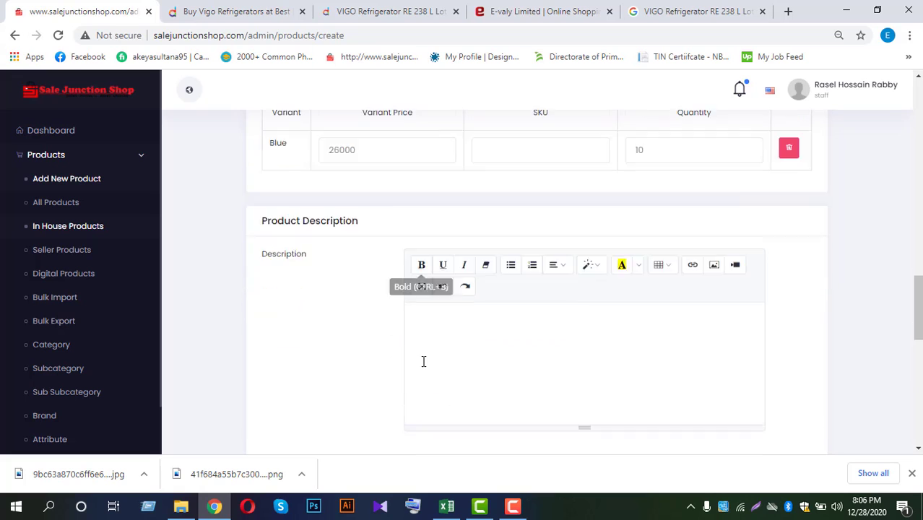
Step: Switch to the Daraz listing, expand the refrigerator's product details and copy them together with the specifications
left_click(386, 11)
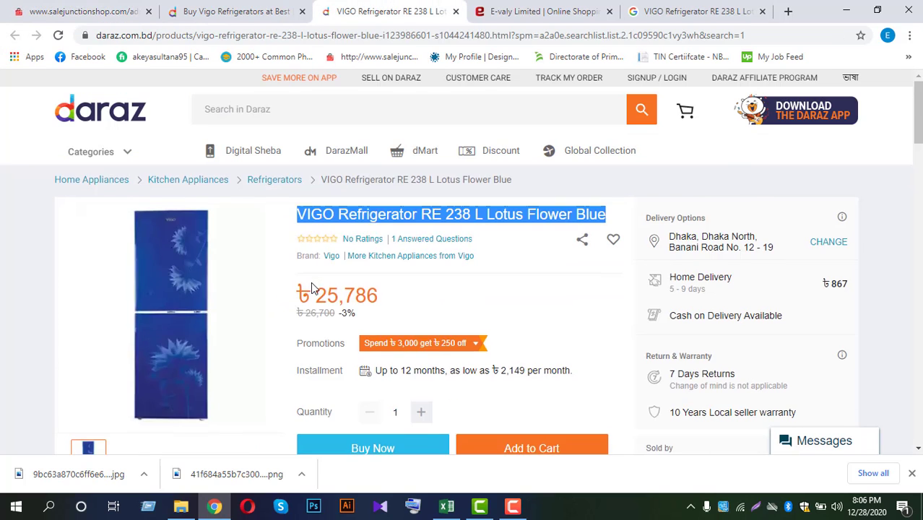
scroll(95, 293, "down", 6)
scroll(81, 259, "up", 2)
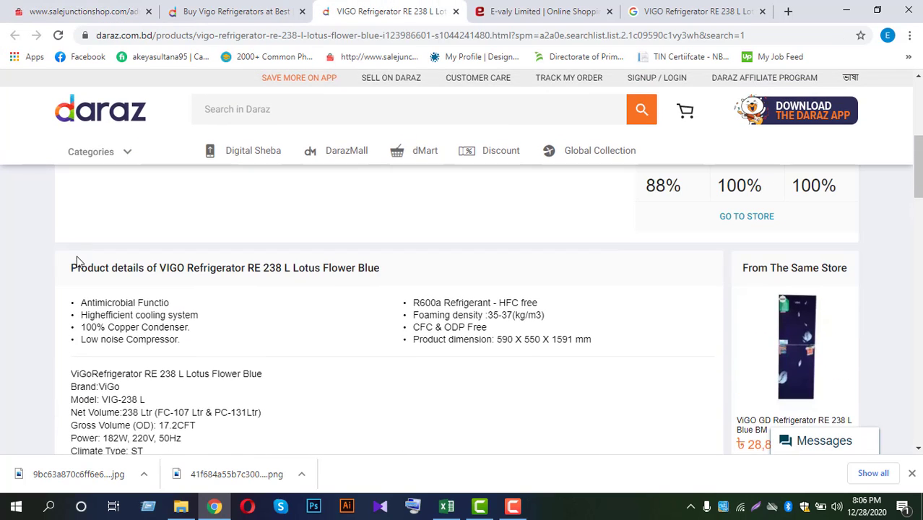
left_click_drag(72, 268, 410, 429)
left_click(403, 426)
scroll(309, 375, "down", 3)
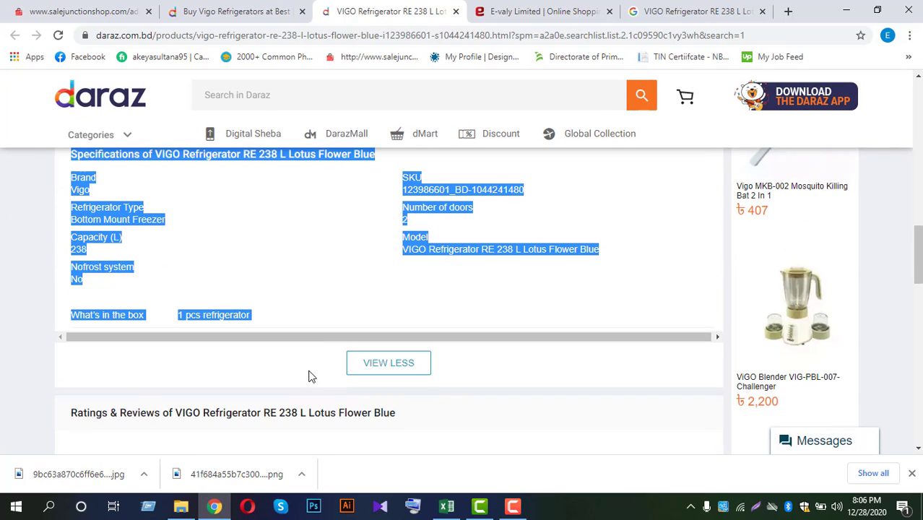
Step: Paste the copied details into the shop form's product description and its SEO meta description
left_click(108, 11)
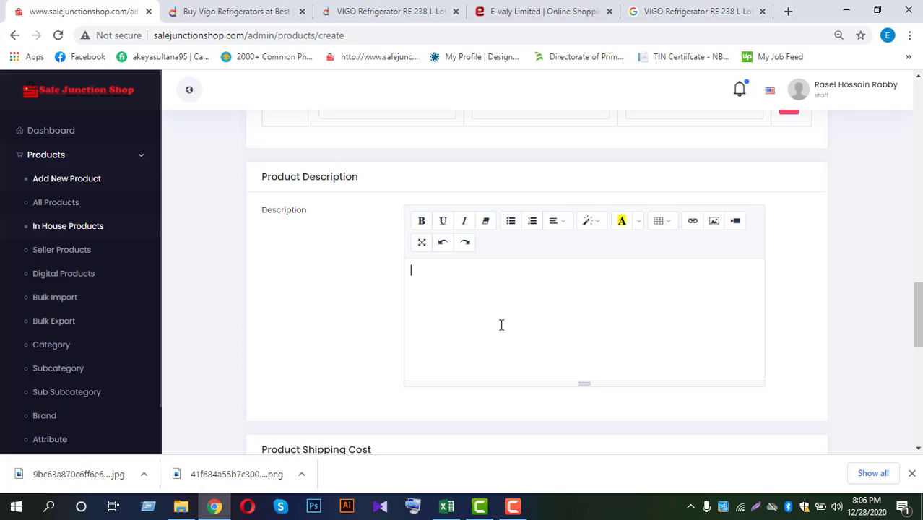
key("ctrl+v")
scroll(386, 355, "down", 6)
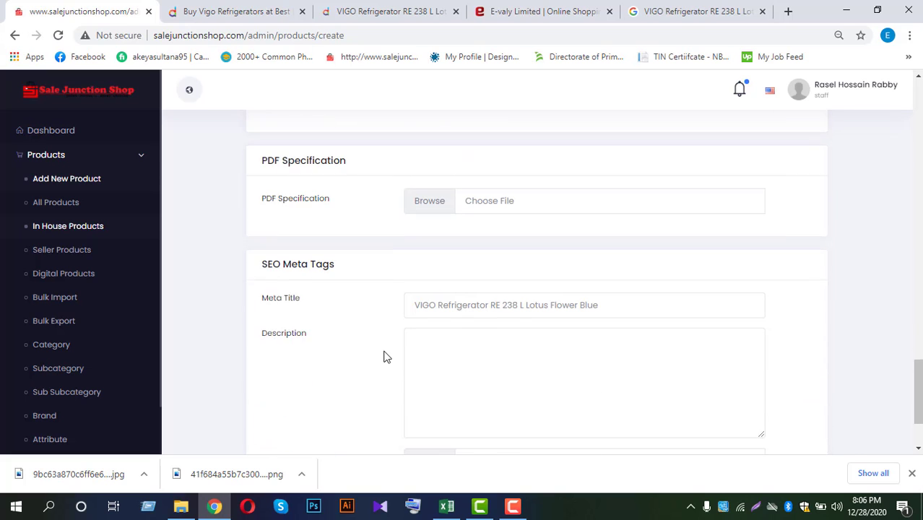
left_click(476, 365)
key("ctrl+v")
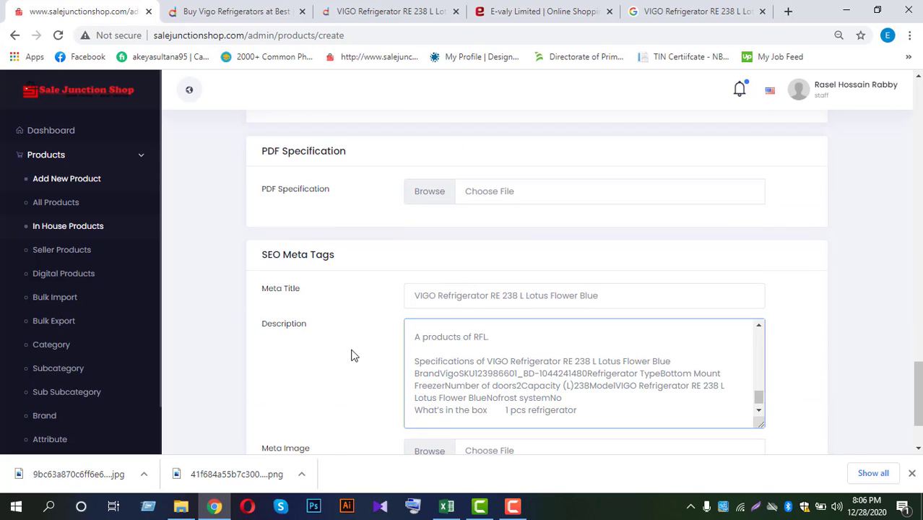
Step: Choose the uploaded refrigerator image 9bc63a870c6ff6e66410e73438642e19.jpg as the SEO meta image
scroll(353, 356, "up", 3)
scroll(353, 355, "down", 4)
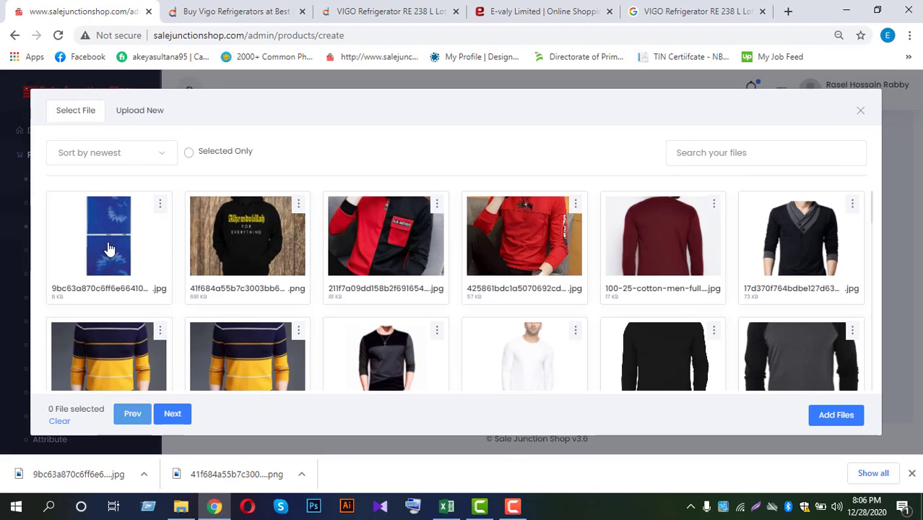
left_click(108, 248)
left_click(826, 416)
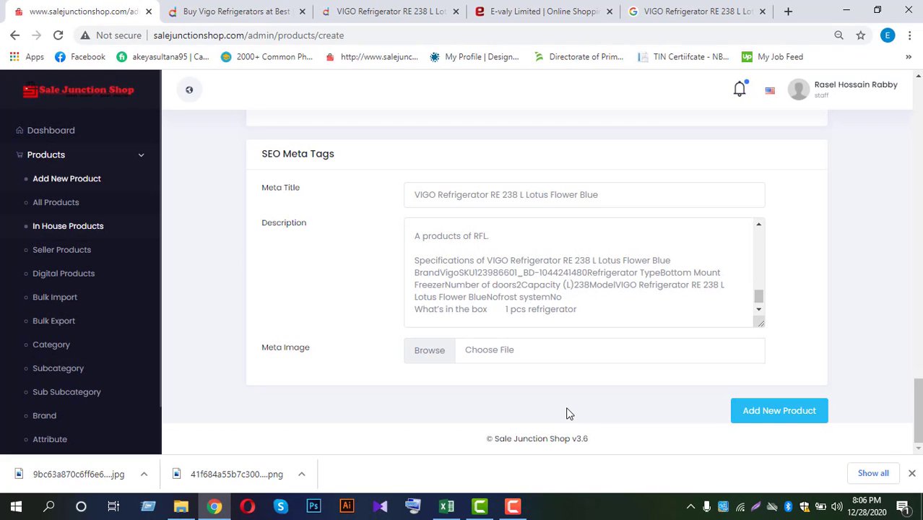
scroll(679, 397, "down", 1)
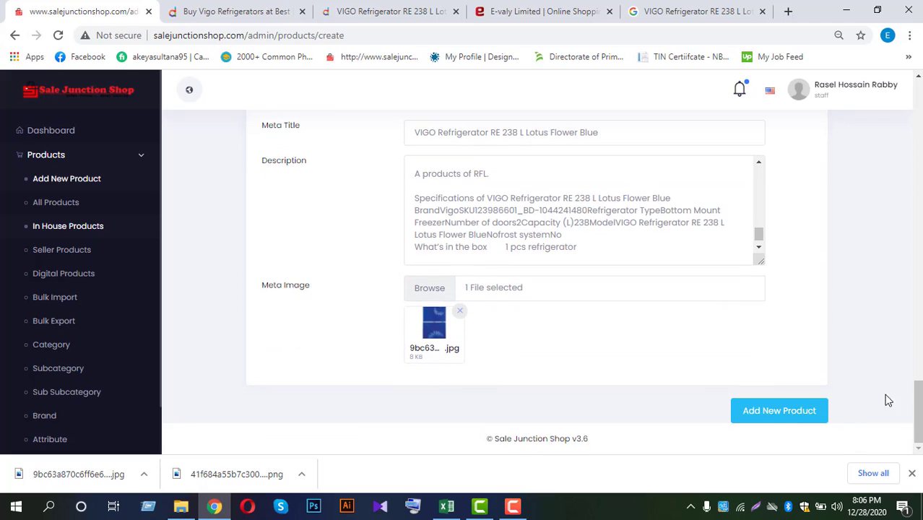
Step: Try to submit the new product, review its product information fields and submit it again
left_click(807, 412)
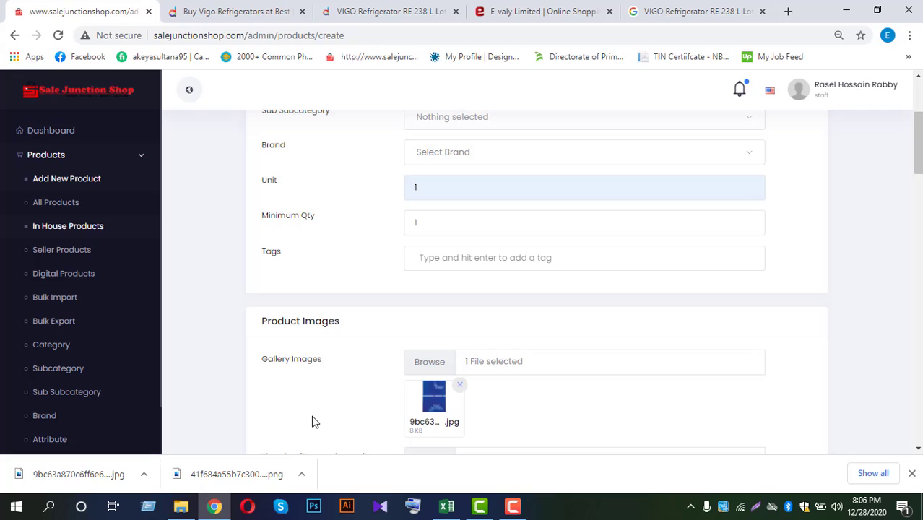
scroll(344, 390, "up", 3)
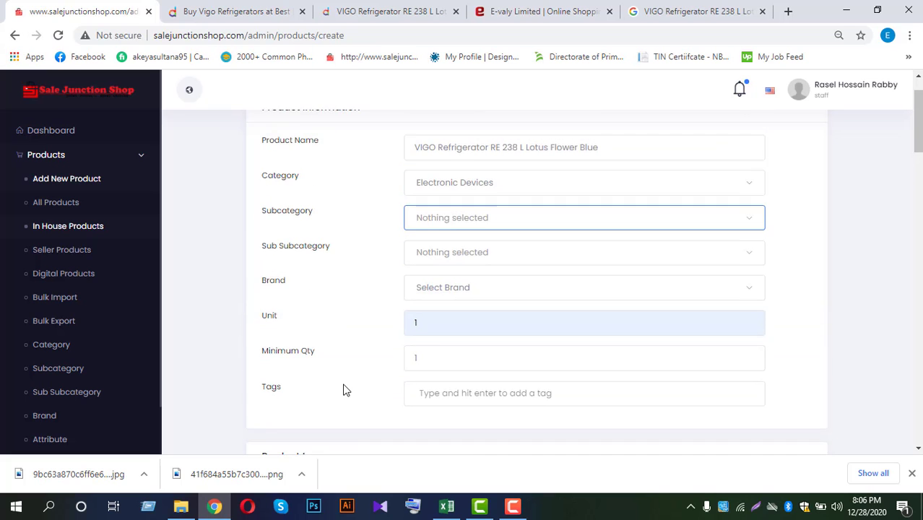
scroll(344, 390, "down", 10)
scroll(346, 392, "down", 15)
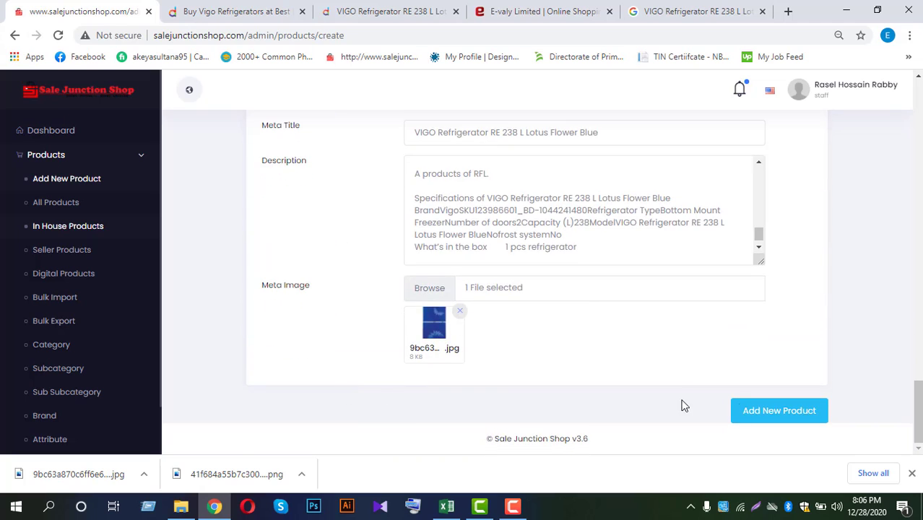
left_click(776, 410)
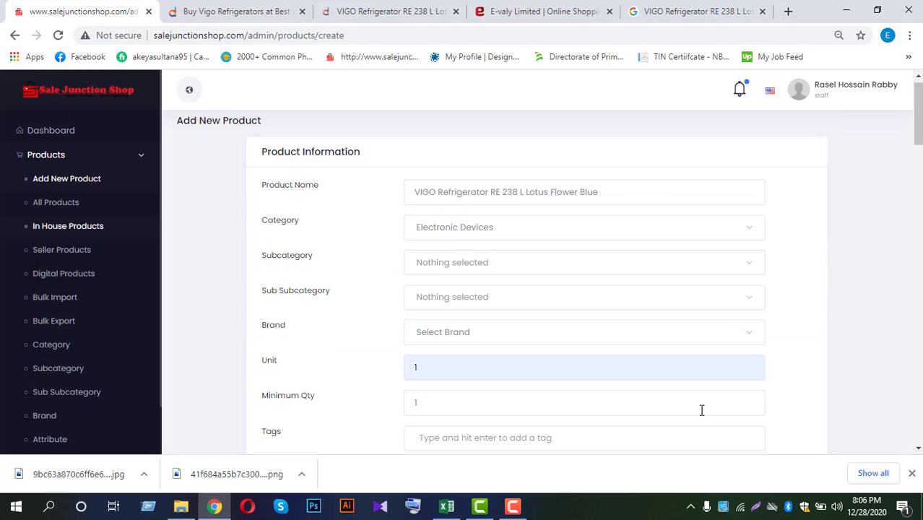
Step: Reload the product's subcategory choices by changing the category to Electronic Accessories and back to Electronic Devices
left_click(445, 226)
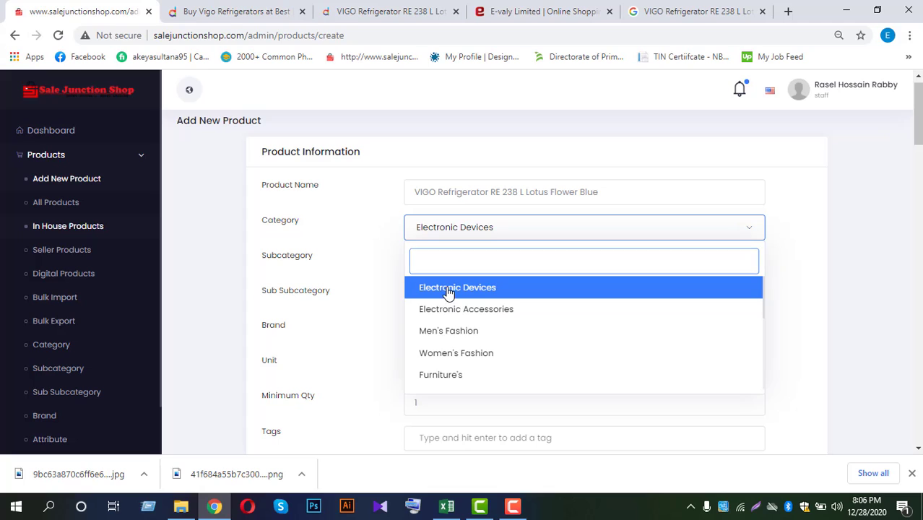
left_click(448, 294)
left_click(450, 229)
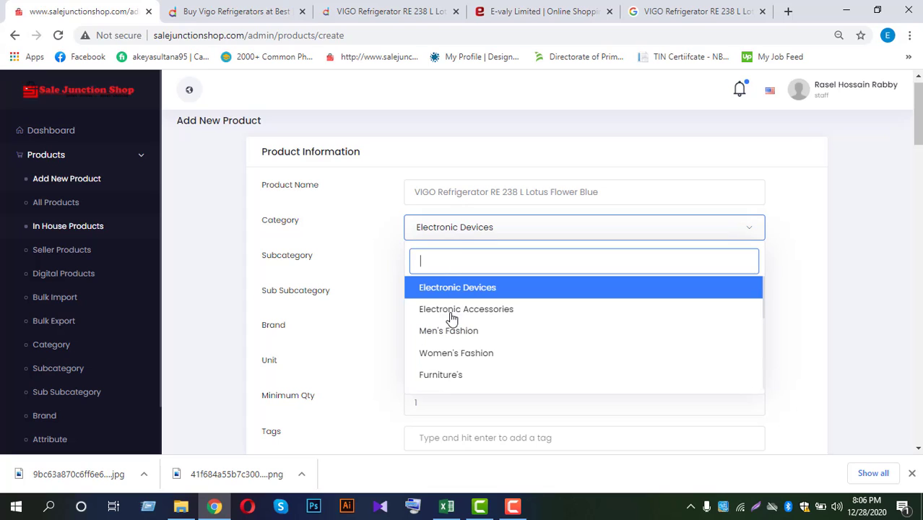
left_click(452, 309)
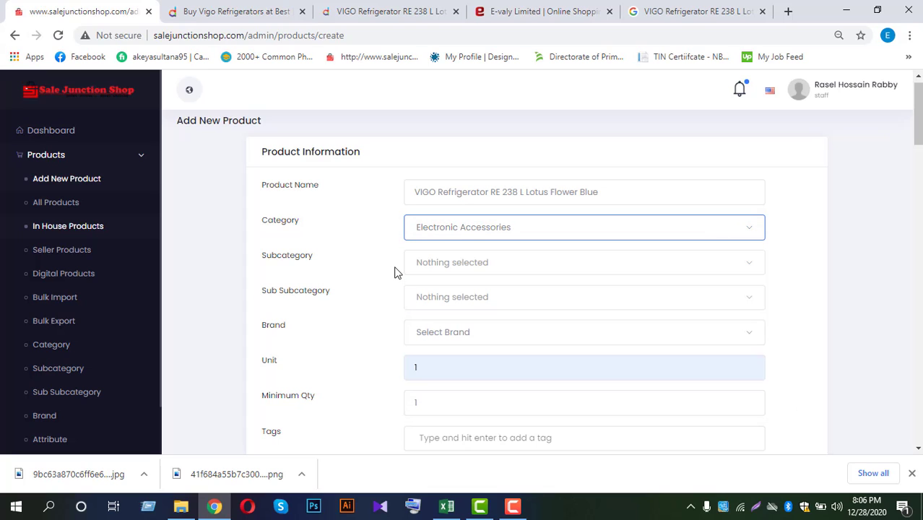
left_click(440, 230)
left_click(446, 289)
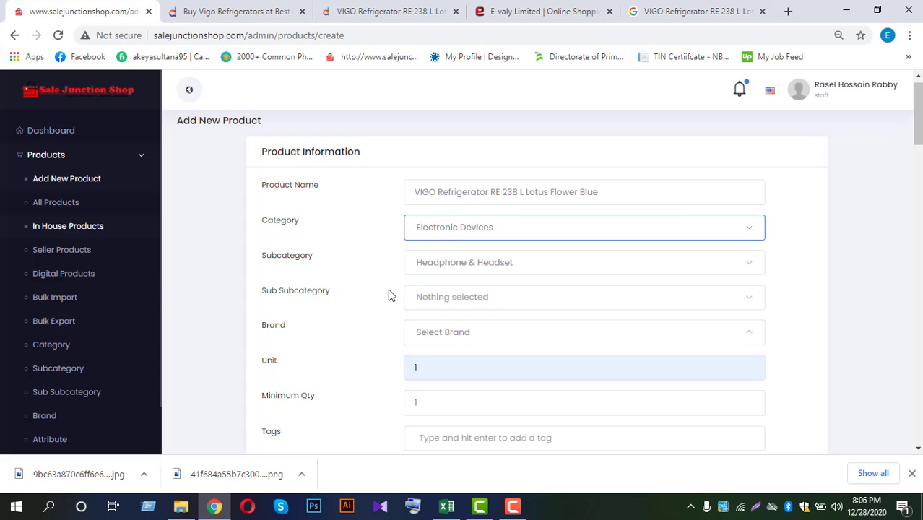
Step: Submit the completed new product form for the VIGO Refrigerator RE 238 L Lotus Flower Blue
scroll(652, 410, "down", 4)
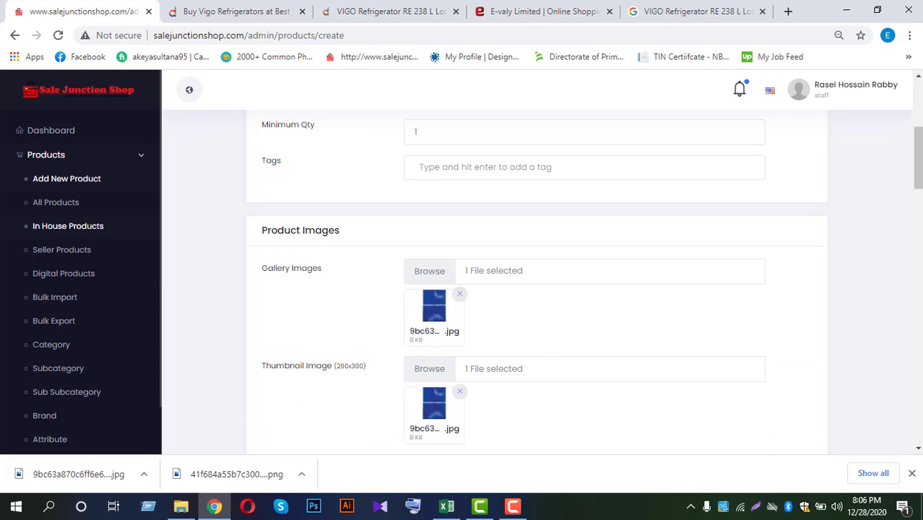
left_click_drag(919, 169, 919, 433)
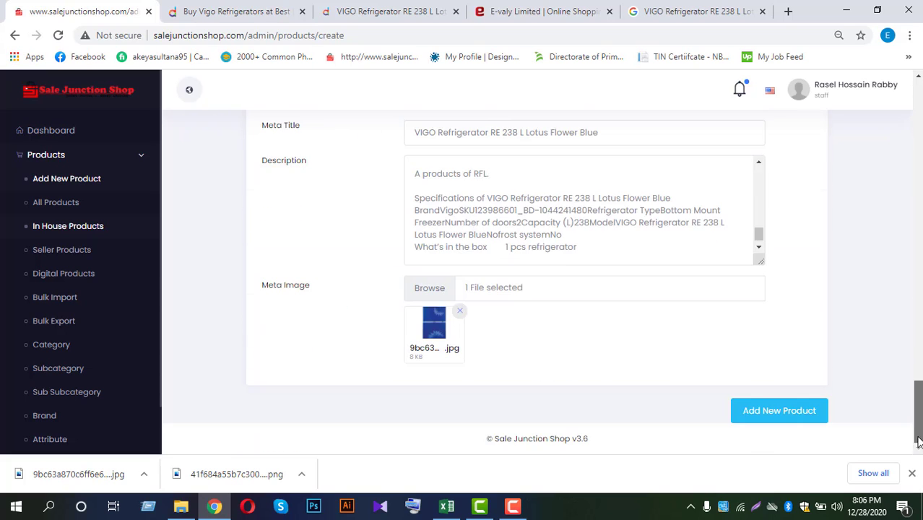
left_click(776, 411)
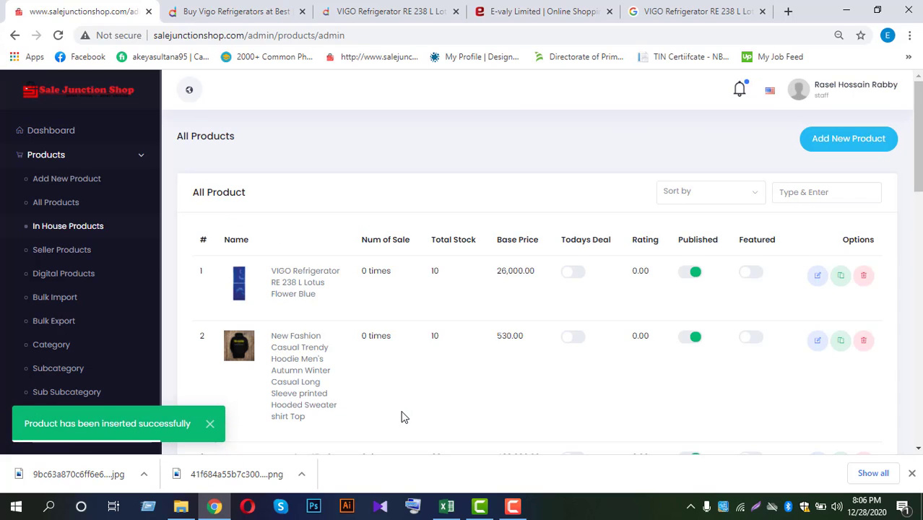
Step: Open the VIGO refrigerator's shop page in a new tab, check its image, price, color and description, and close the page
right_click(283, 281)
left_click(305, 283)
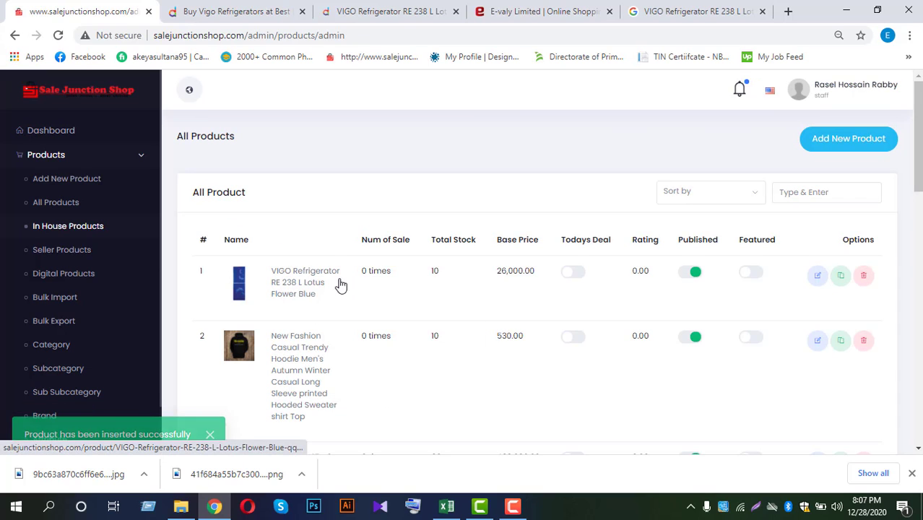
left_click(203, 8)
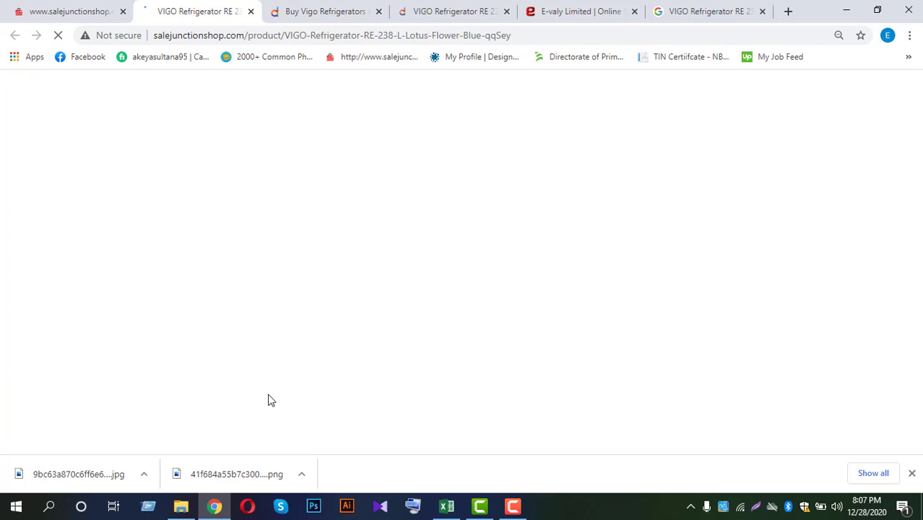
scroll(354, 411, "down", 4)
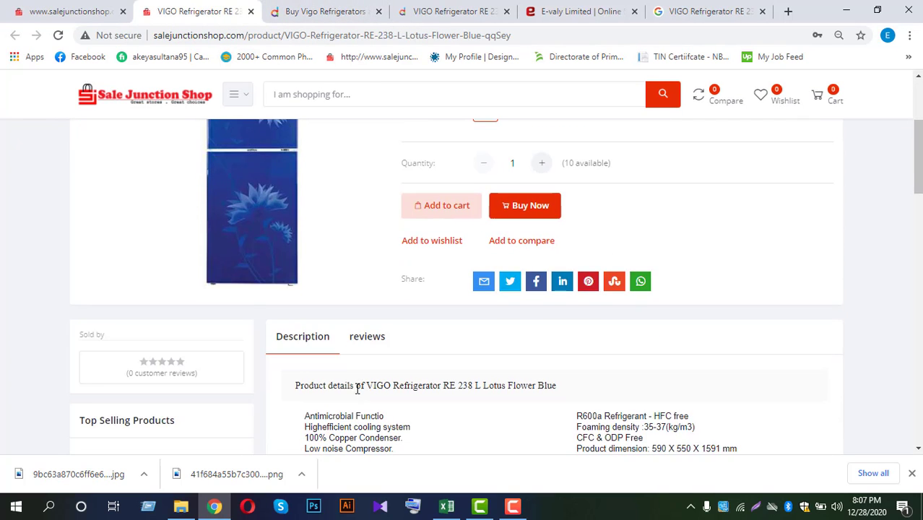
scroll(354, 386, "up", 2)
scroll(355, 388, "up", 3)
scroll(355, 387, "down", 9)
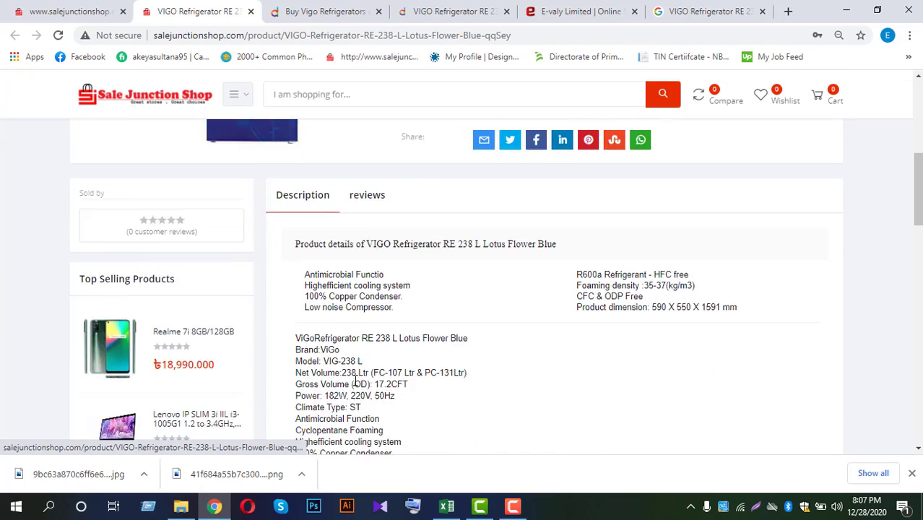
scroll(251, 354, "up", 7)
scroll(251, 356, "up", 2)
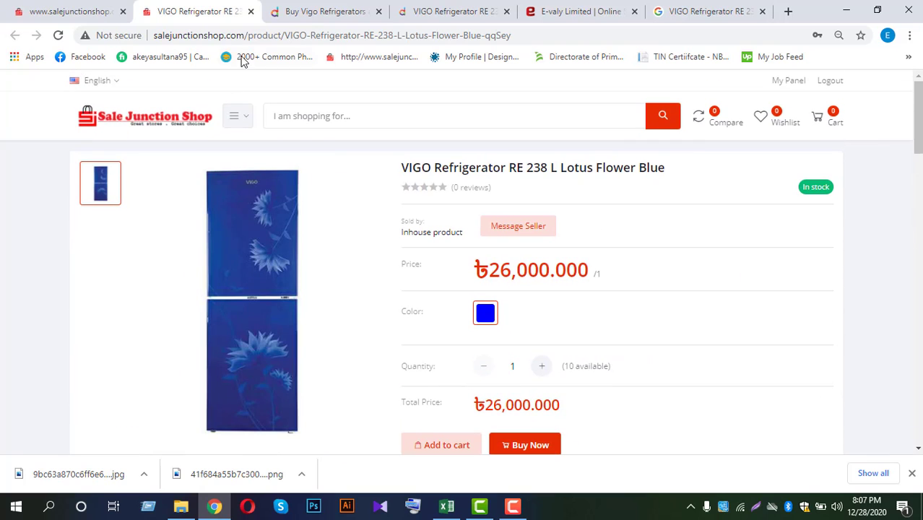
left_click(251, 12)
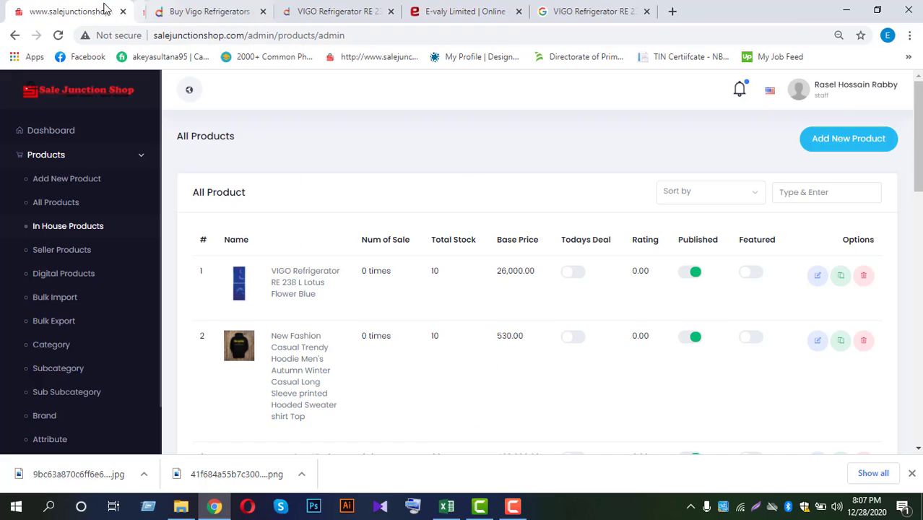